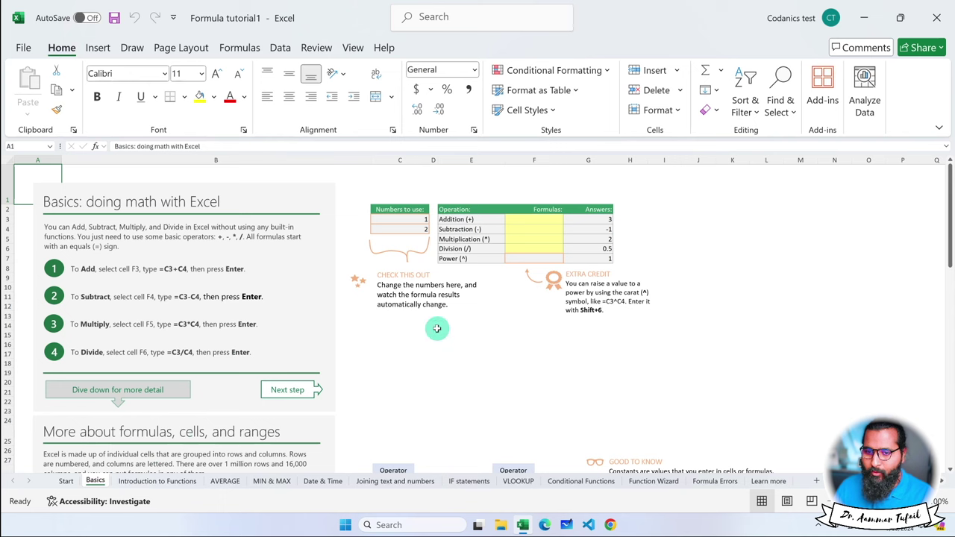
# - Examine the instructions for basic math operators and the operations table on the Basics sheet
pyautogui.click(476, 327)
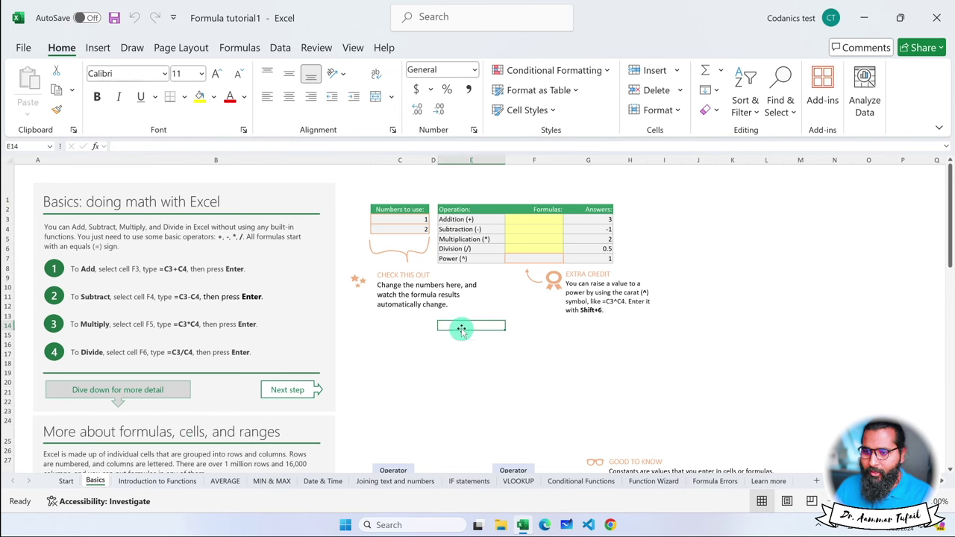
pyautogui.click(483, 249)
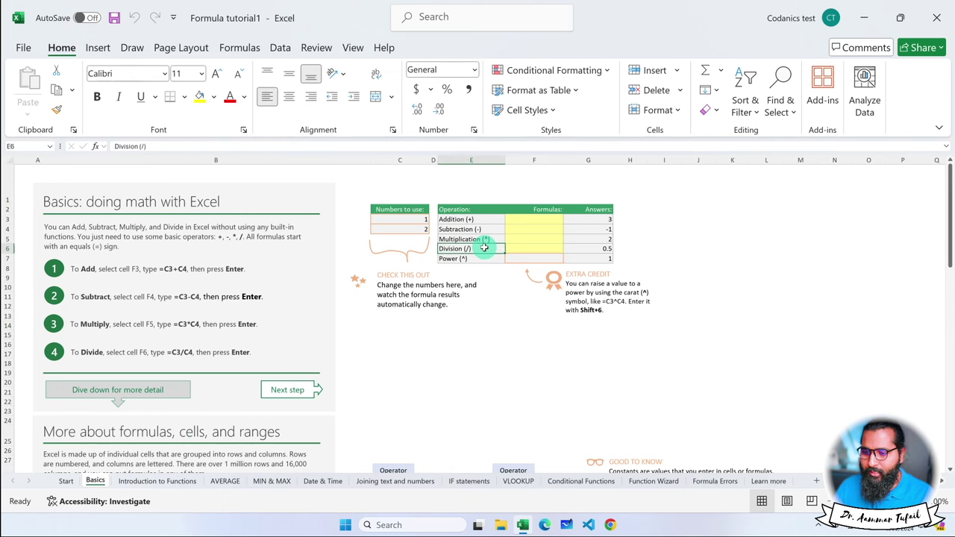
pyautogui.scroll(2, 477, 249)
pyautogui.scroll(-1, 164, 249)
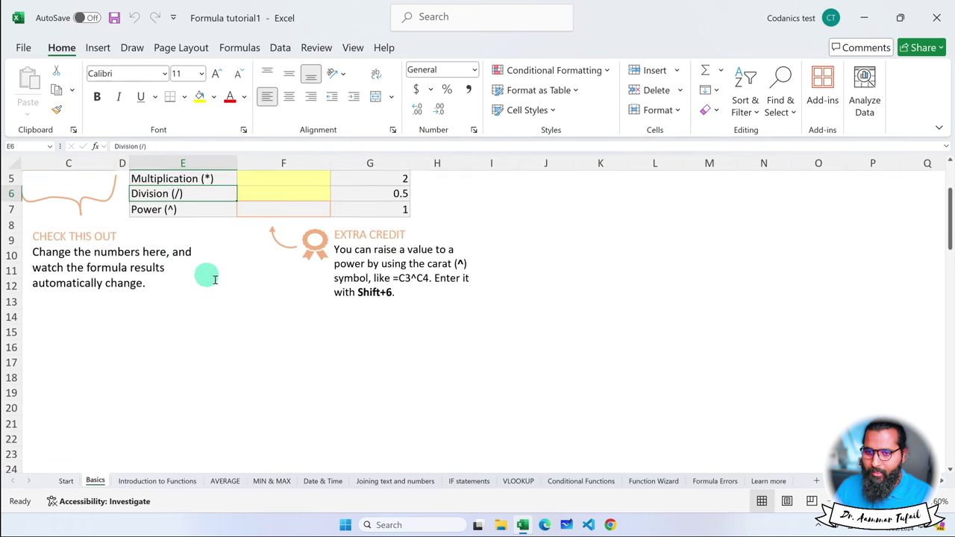
pyautogui.scroll(1, 219, 279)
pyautogui.scroll(2, 271, 292)
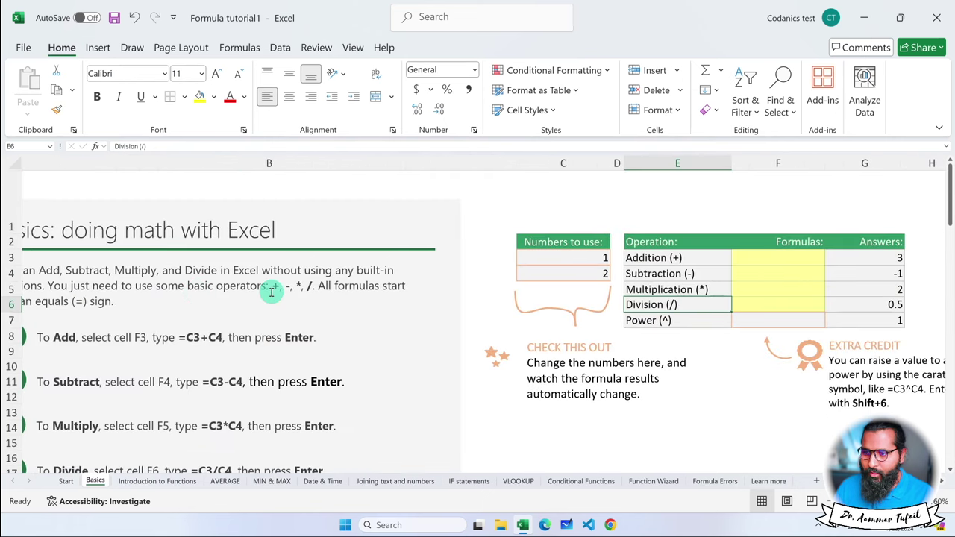
pyautogui.hscroll(3, 271, 292)
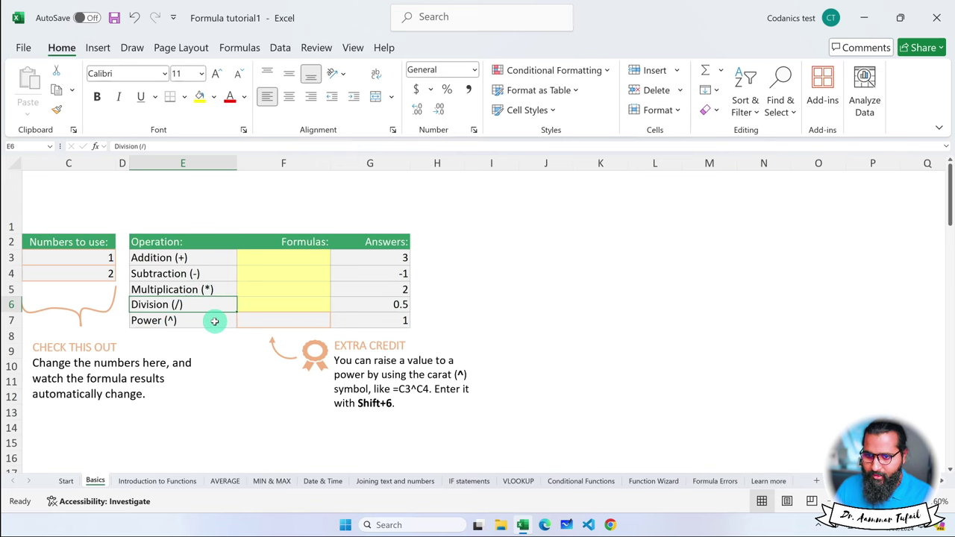
pyautogui.hscroll(-3, 215, 321)
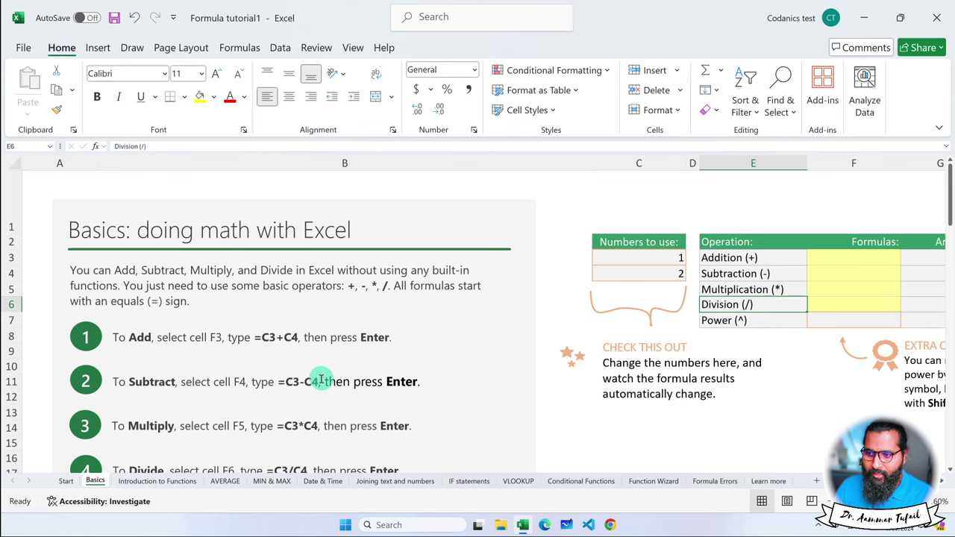
pyautogui.scroll(-1, 321, 379)
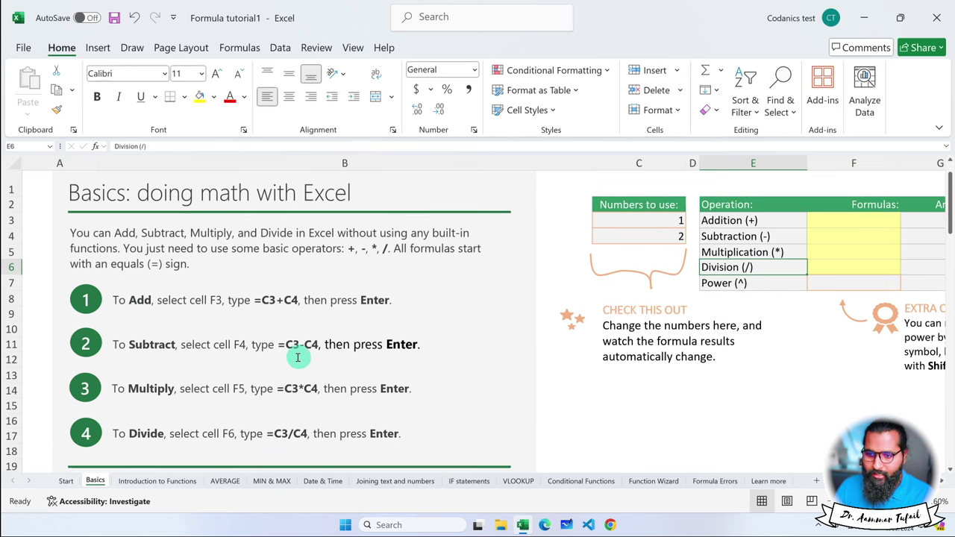
pyautogui.scroll(-1, 299, 388)
pyautogui.scroll(2, 739, 377)
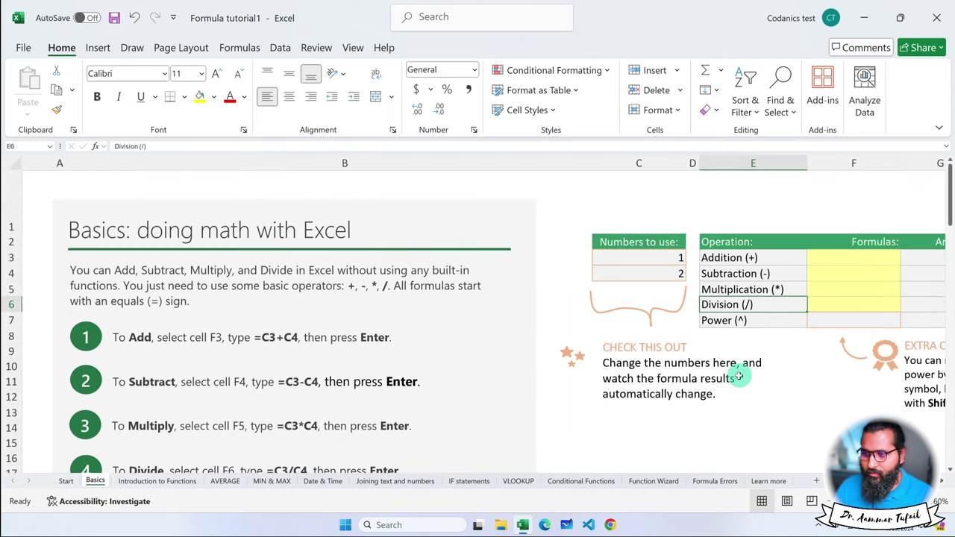
pyautogui.hscroll(3, 739, 377)
pyautogui.hscroll(-3, 728, 373)
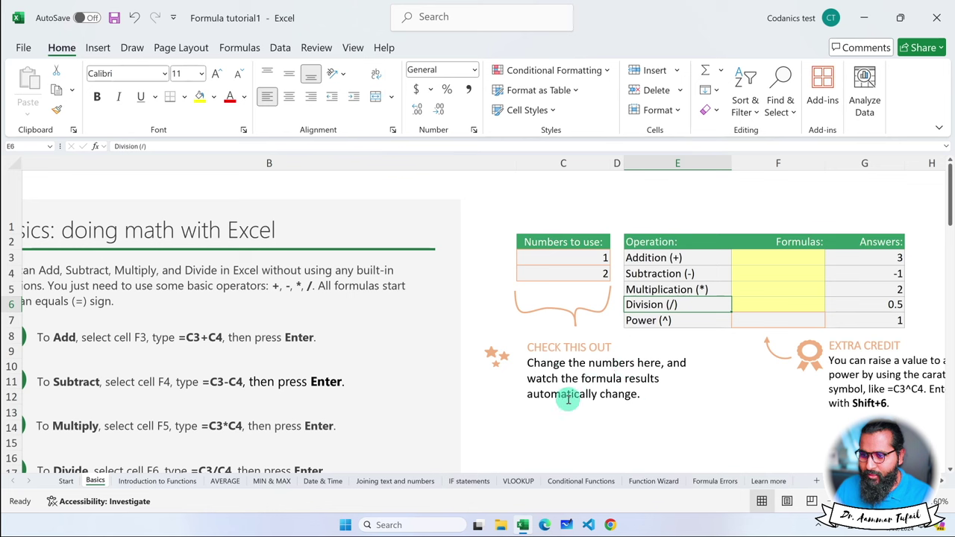
# - Try 2 and then 1 as the first number to use in cell C3
pyautogui.click(586, 259)
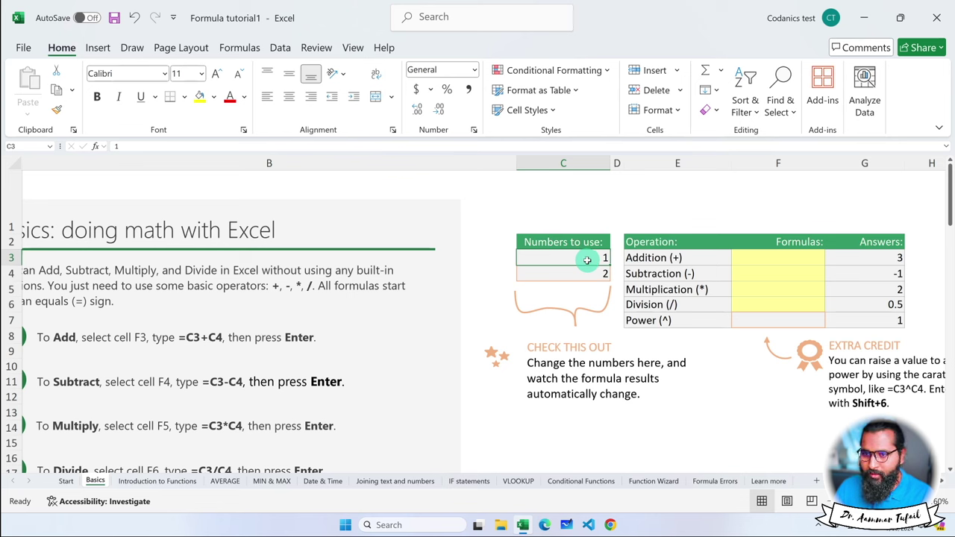
pyautogui.write('2')
pyautogui.press('Return')
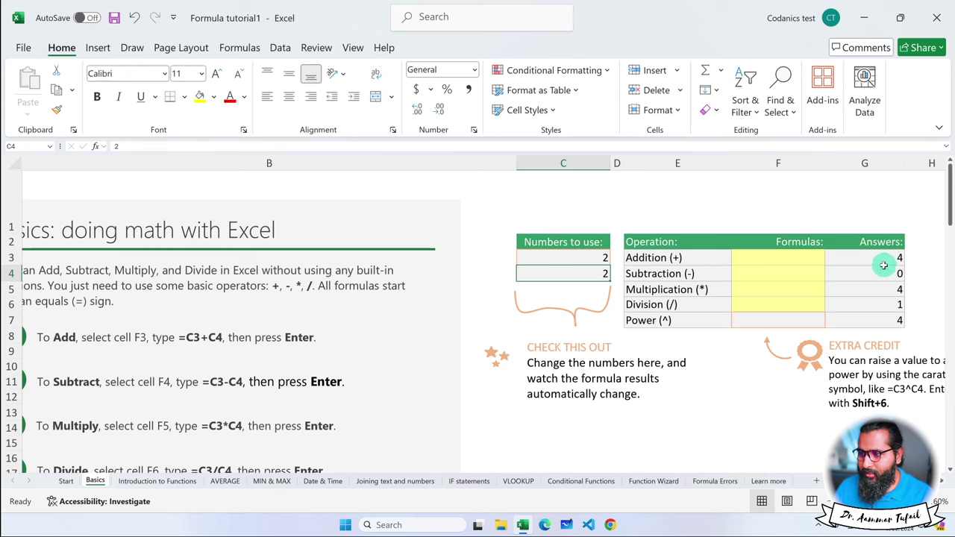
pyautogui.click(593, 259)
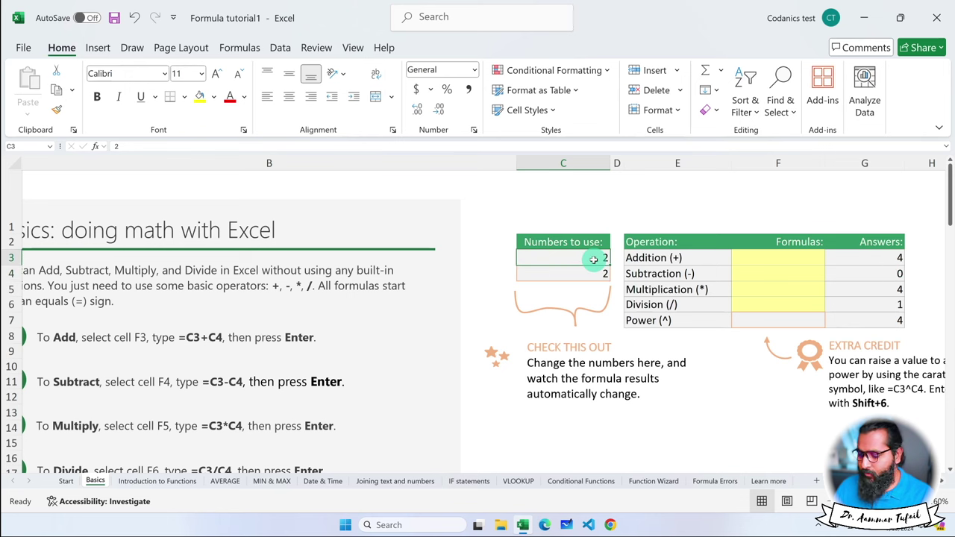
pyautogui.write('1')
pyautogui.press('Return')
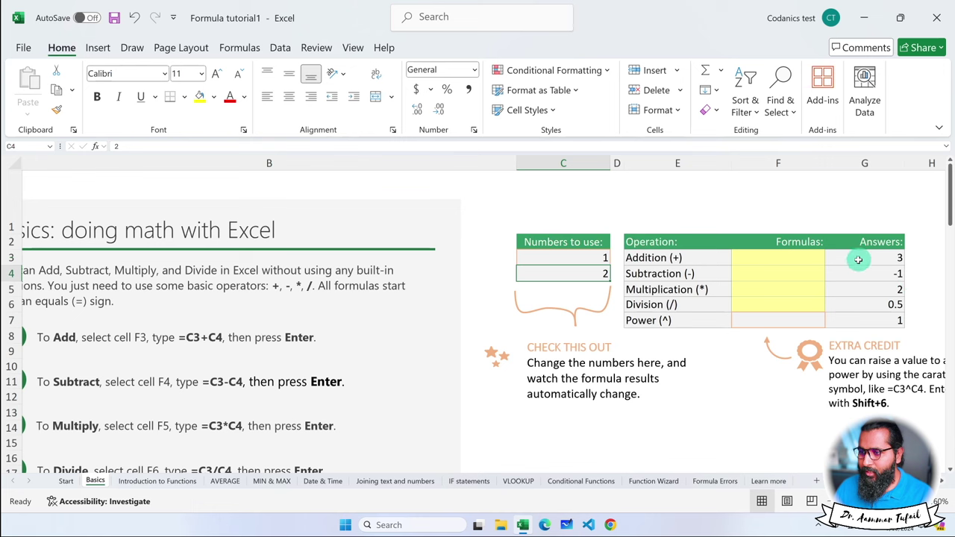
# - Set the first number to use in cell C3 to 4
pyautogui.click(600, 258)
pyautogui.write('4')
pyautogui.press('Return')
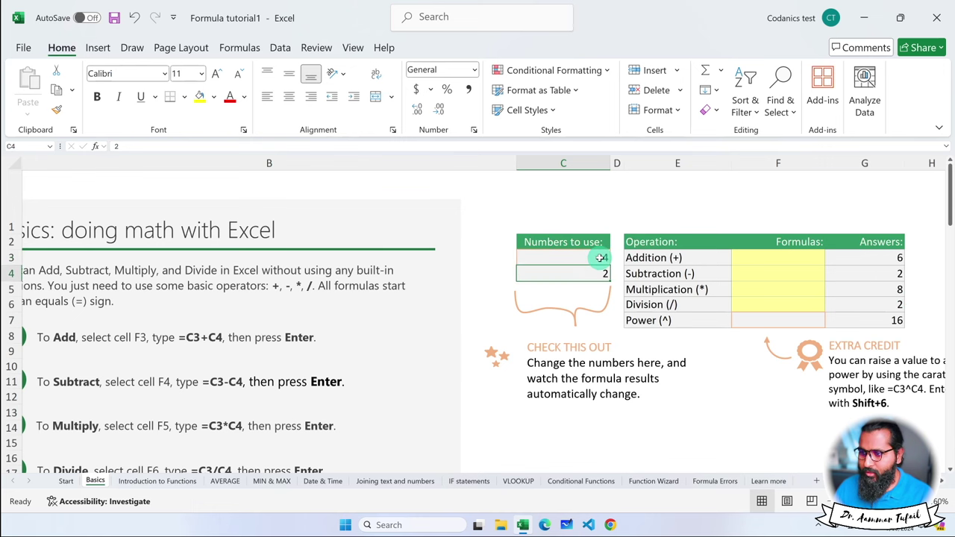
# - Inspect the formula behind the addition answer in cell G3, leaving it unedited
pyautogui.hscroll(2, 580, 270)
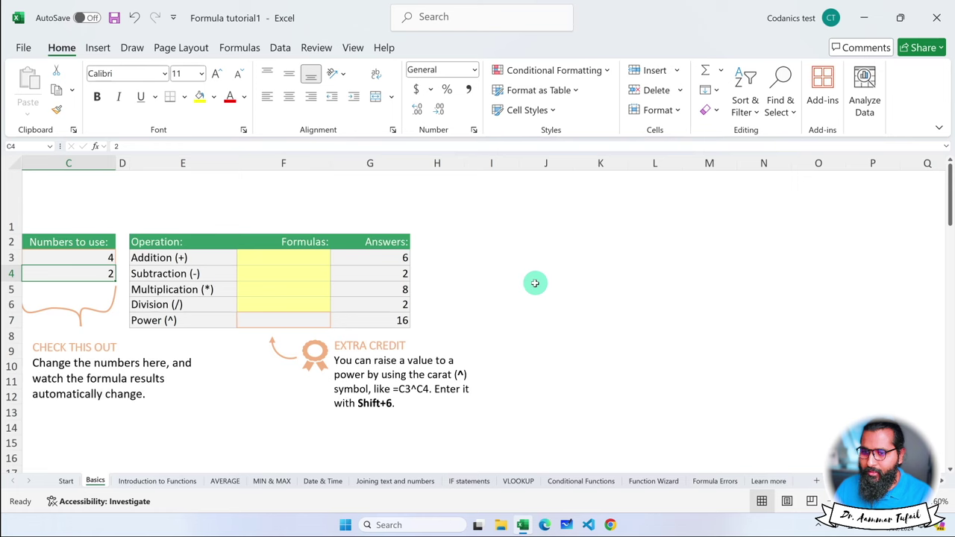
pyautogui.hscroll(-2, 533, 279)
pyautogui.doubleClick(852, 259)
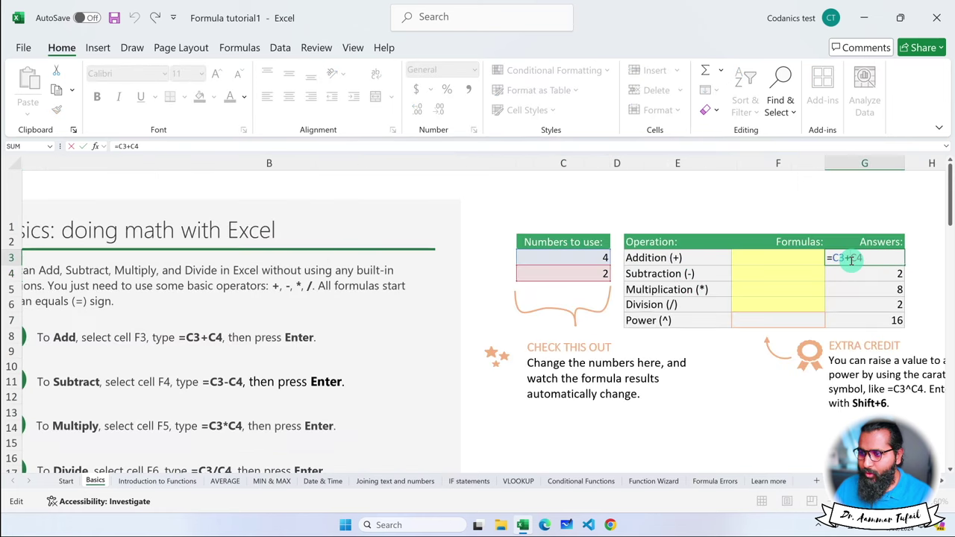
pyautogui.press('Escape')
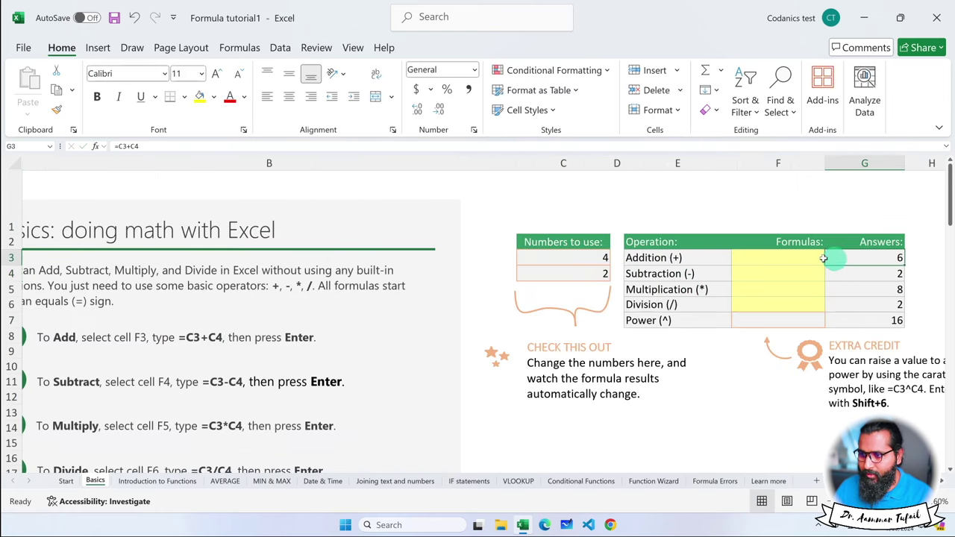
# - Enter the addition formula =C3+C4 in cell F3 of the Formulas column
pyautogui.click(800, 256)
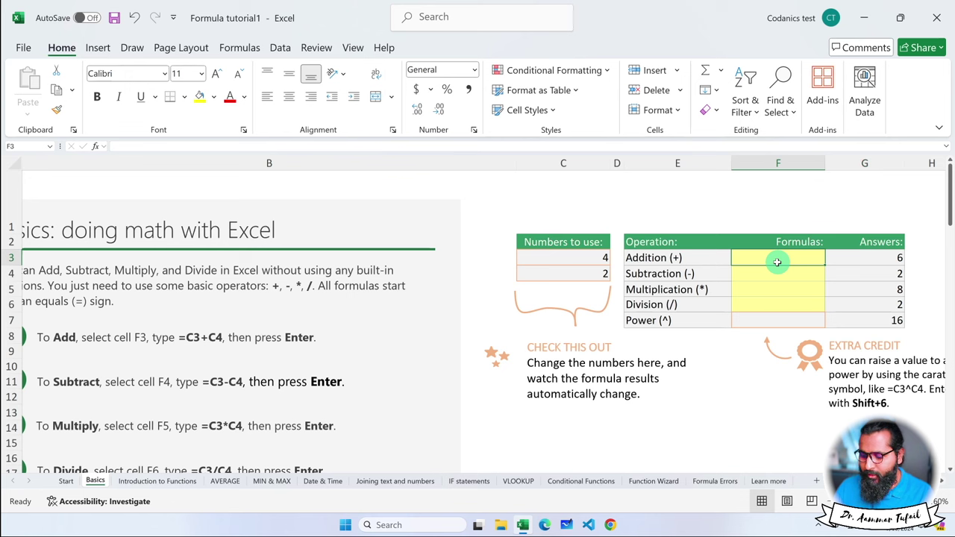
pyautogui.write('=')
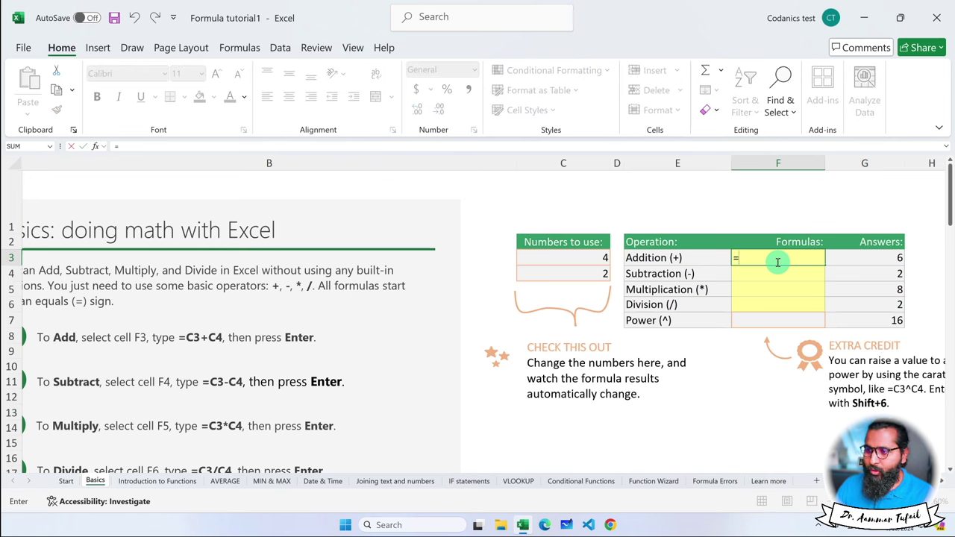
pyautogui.click(583, 254)
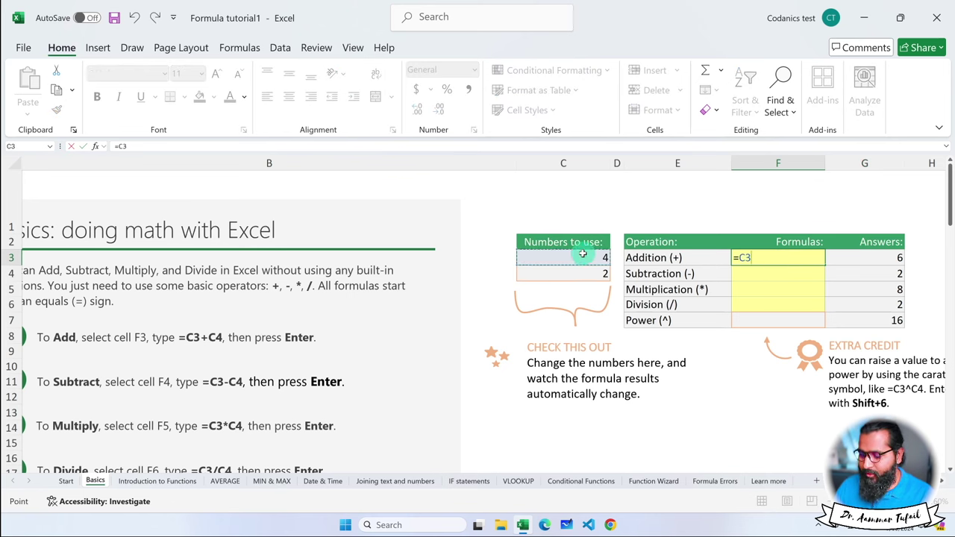
pyautogui.write('+')
pyautogui.click(572, 273)
pyautogui.press('Return')
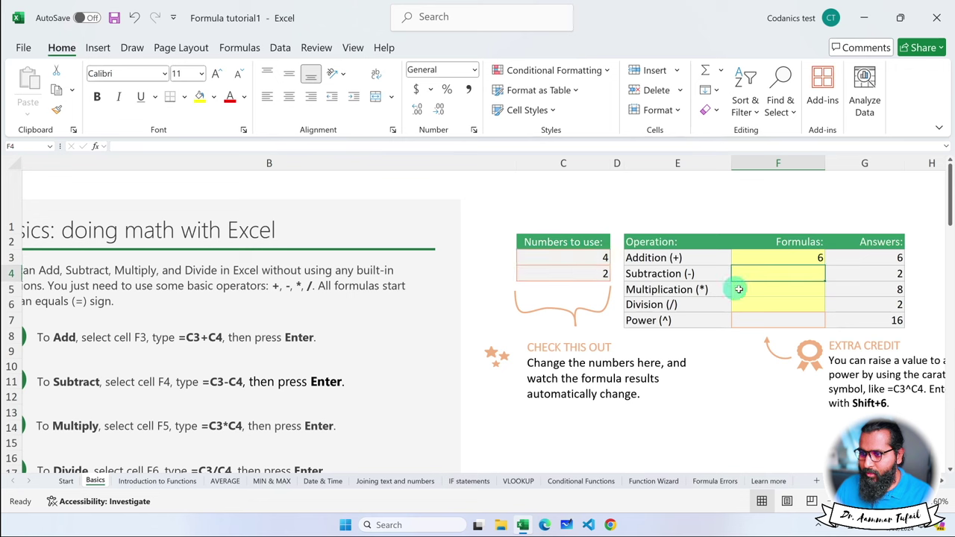
# - Enter the subtraction formula =C3-C4 in cell F4
pyautogui.write('=')
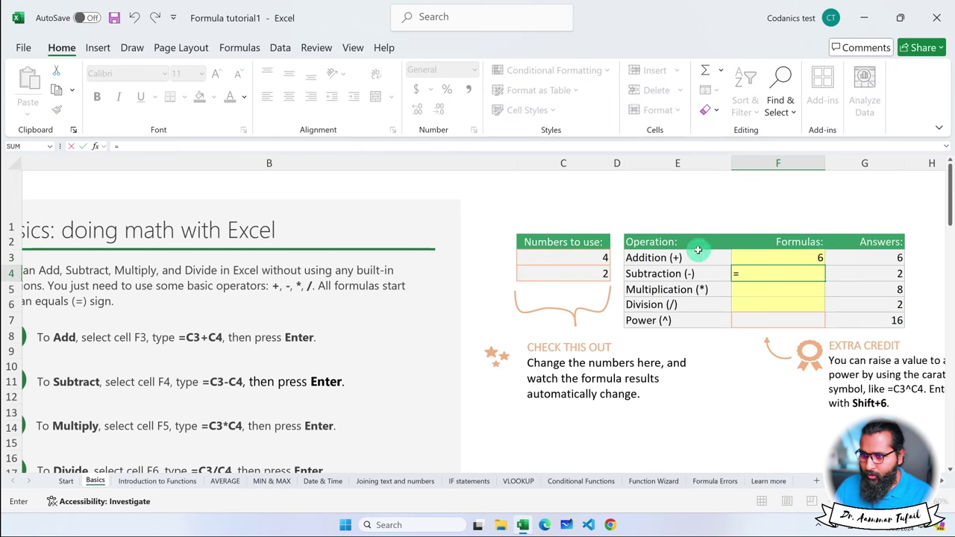
pyautogui.click(585, 257)
pyautogui.write('-')
pyautogui.click(573, 273)
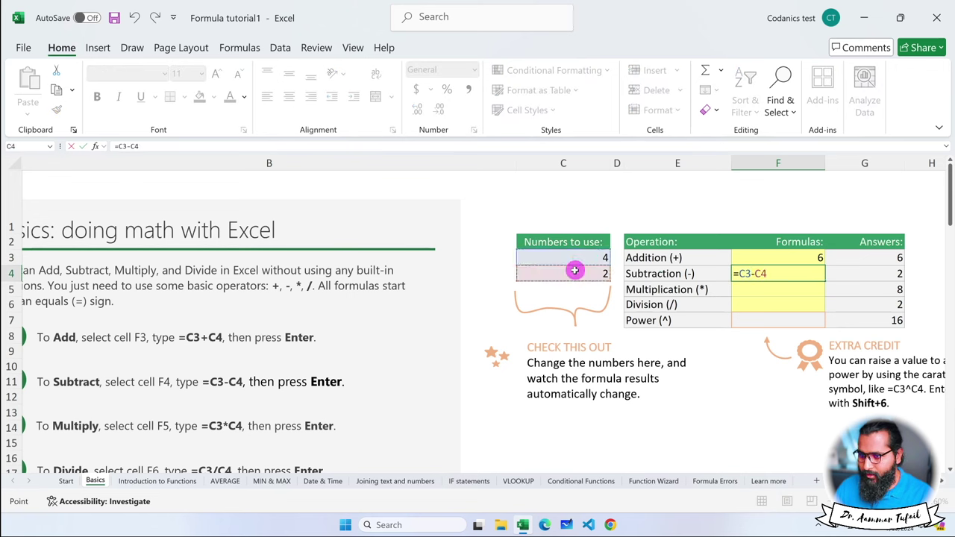
pyautogui.press('Return')
# - Enter the multiplication formula =C3*C4 in cell F5
pyautogui.write('=')
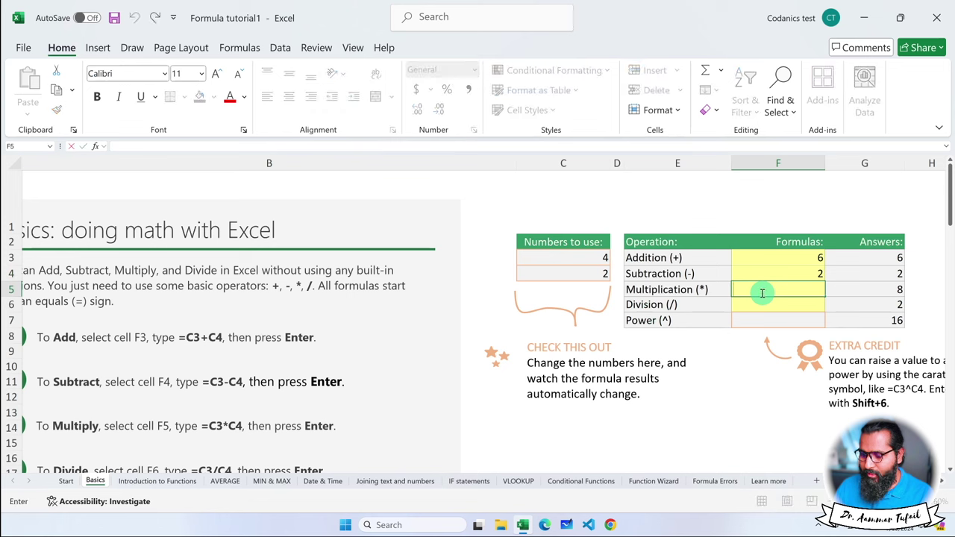
pyautogui.click(595, 258)
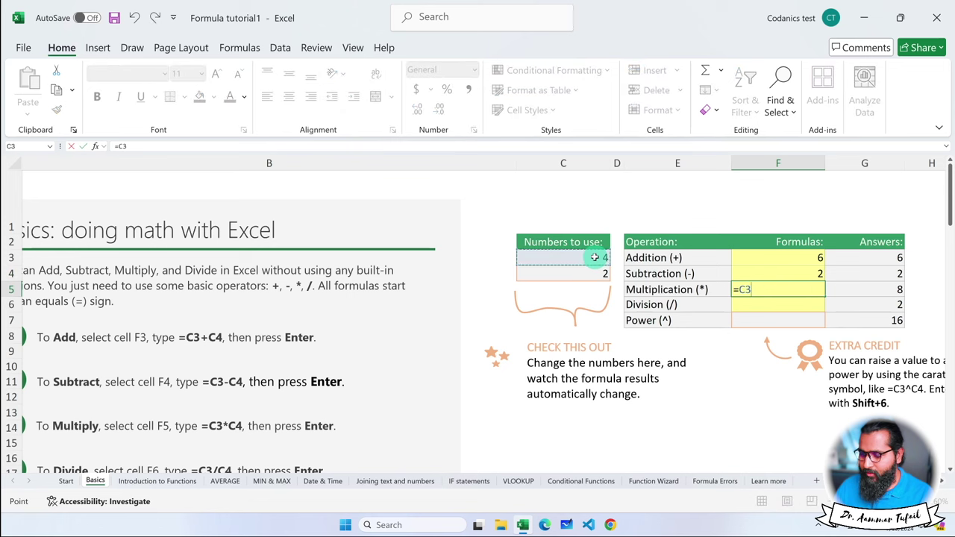
pyautogui.click(584, 275)
pyautogui.press('Return')
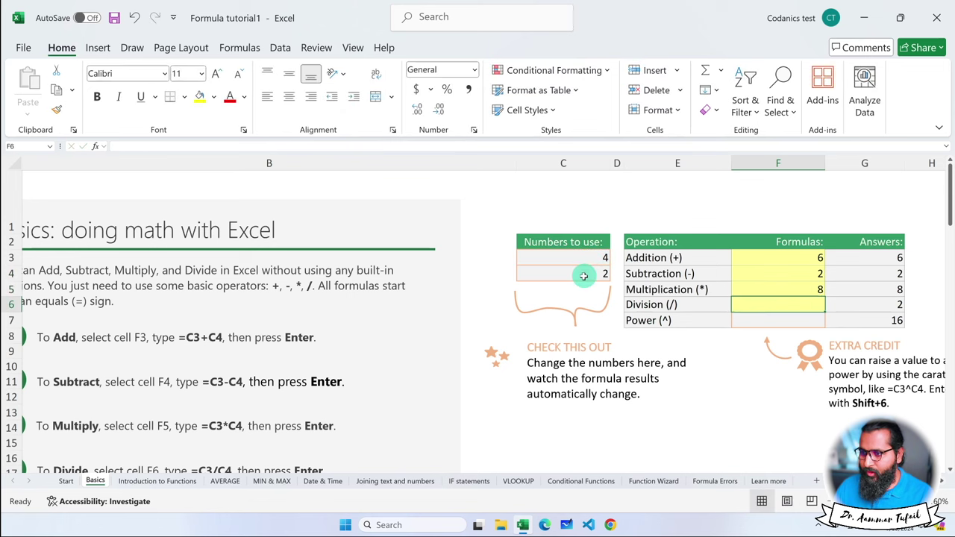
pyautogui.click(767, 292)
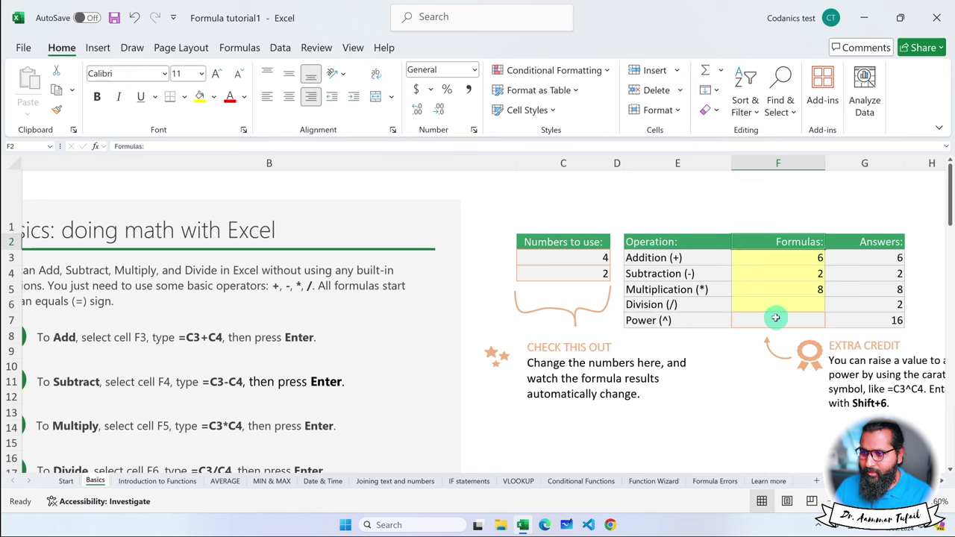
# - Enter the division formula =C3/C4 in cell F6
pyautogui.click(777, 310)
pyautogui.write('=')
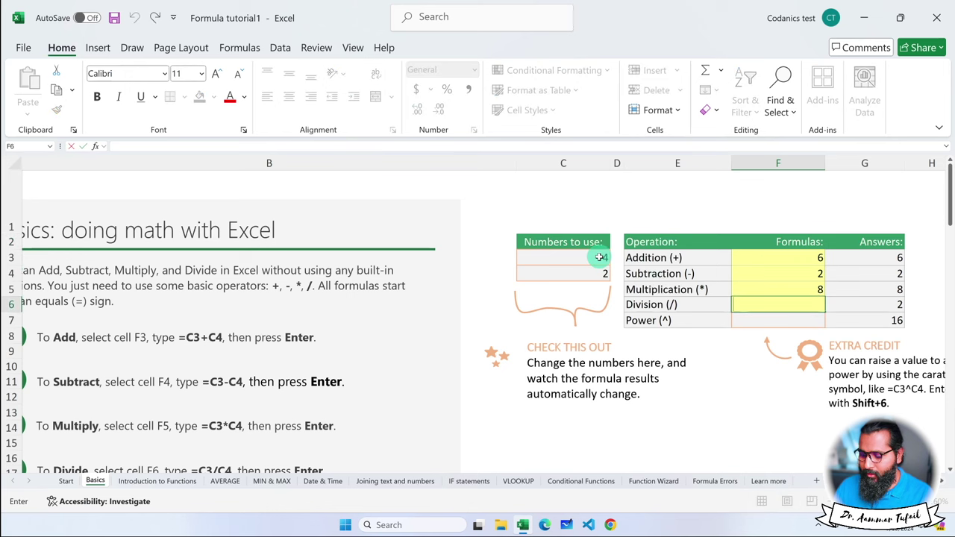
pyautogui.click(600, 257)
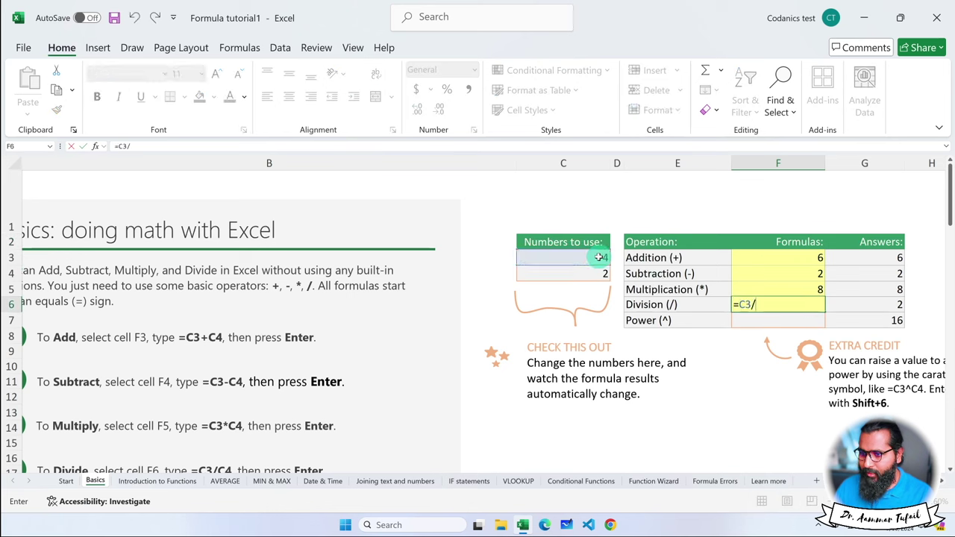
pyautogui.write('/')
pyautogui.click(599, 273)
pyautogui.press('Return')
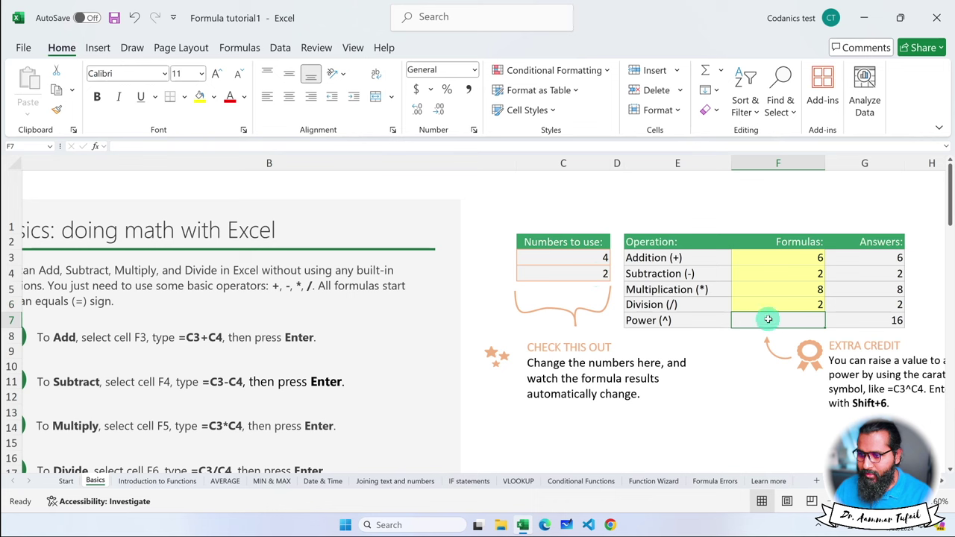
# - Enter the power formula =C3^C4 in cell F7
pyautogui.write('=')
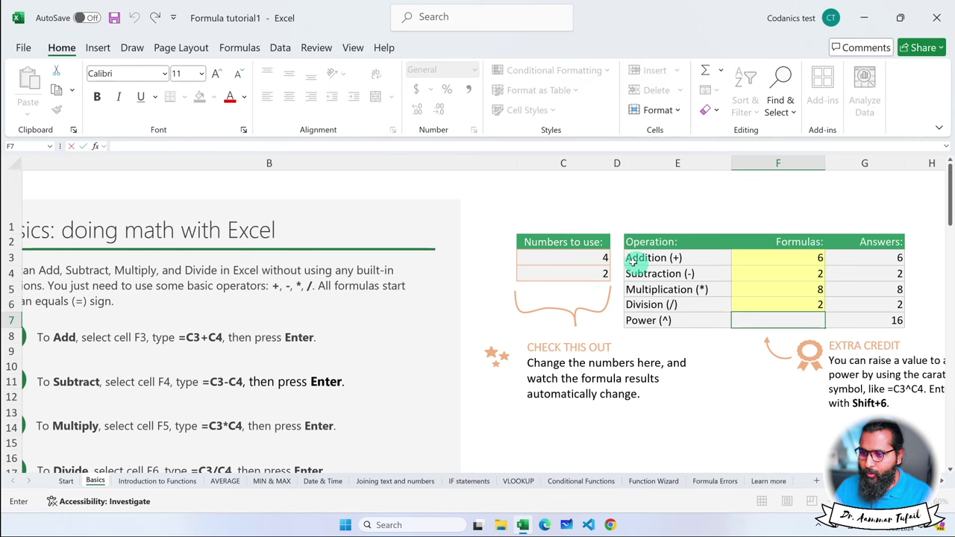
pyautogui.click(605, 258)
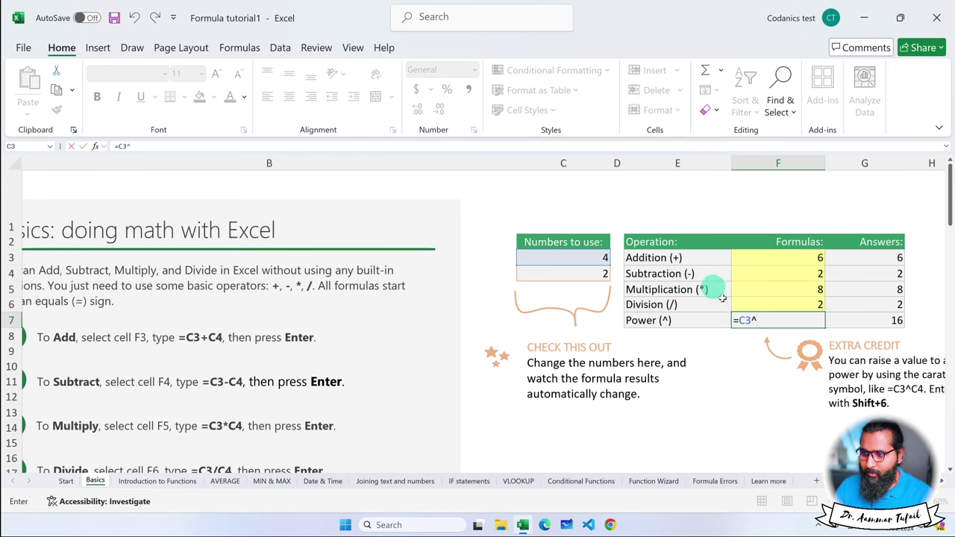
pyautogui.click(586, 278)
pyautogui.press('Return')
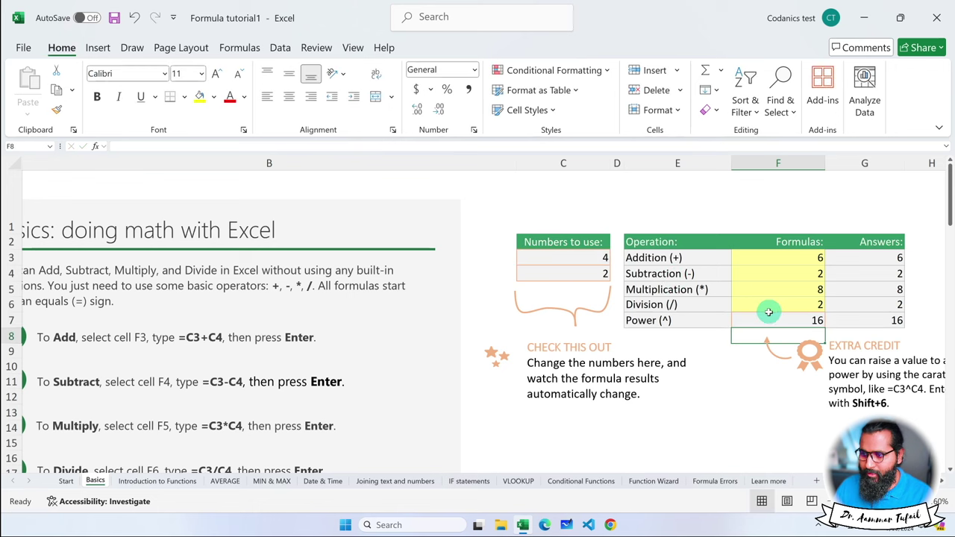
# - Select the formula cells F3:F7 and compare their results with the Answers column
pyautogui.moveTo(781, 261); pyautogui.dragTo(793, 319)
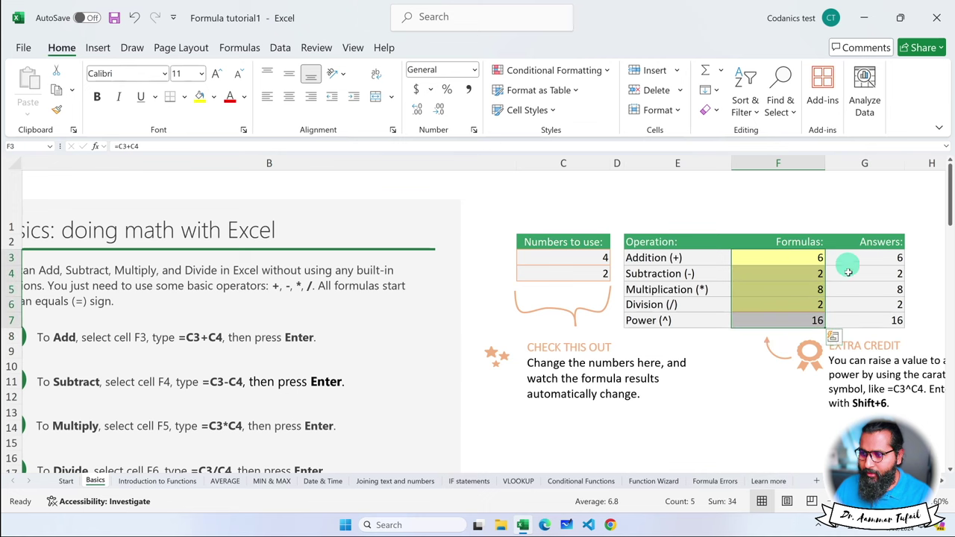
pyautogui.scroll(-6, 522, 307)
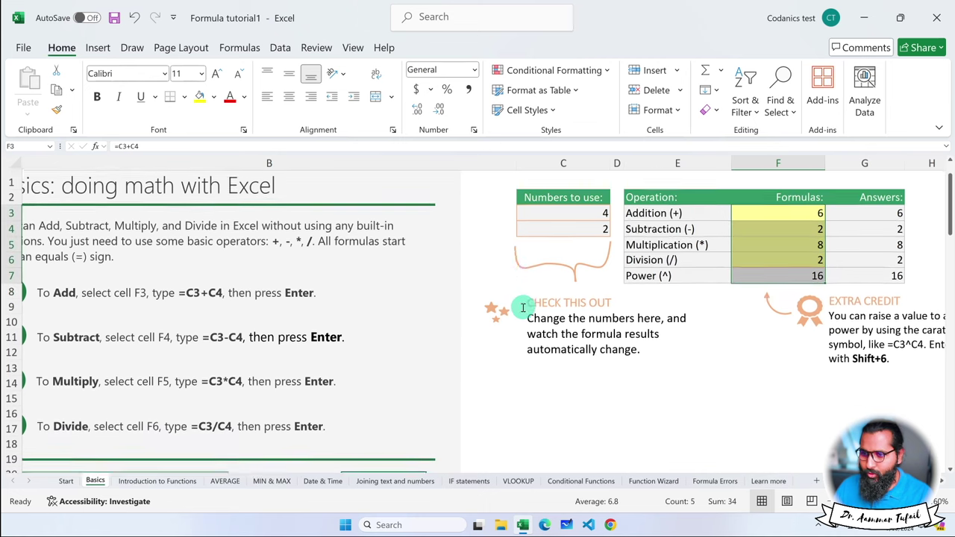
# - Examine the formula anatomy diagrams on the Basics sheet, highlighting the SUM function name and the plus operator in =A1+B1
pyautogui.scroll(-3, 523, 307)
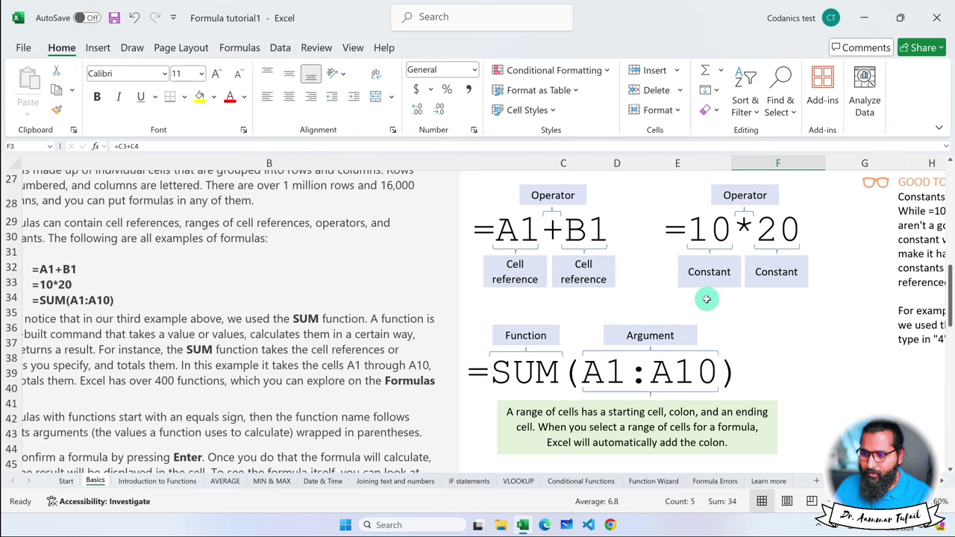
pyautogui.scroll(-1, 707, 299)
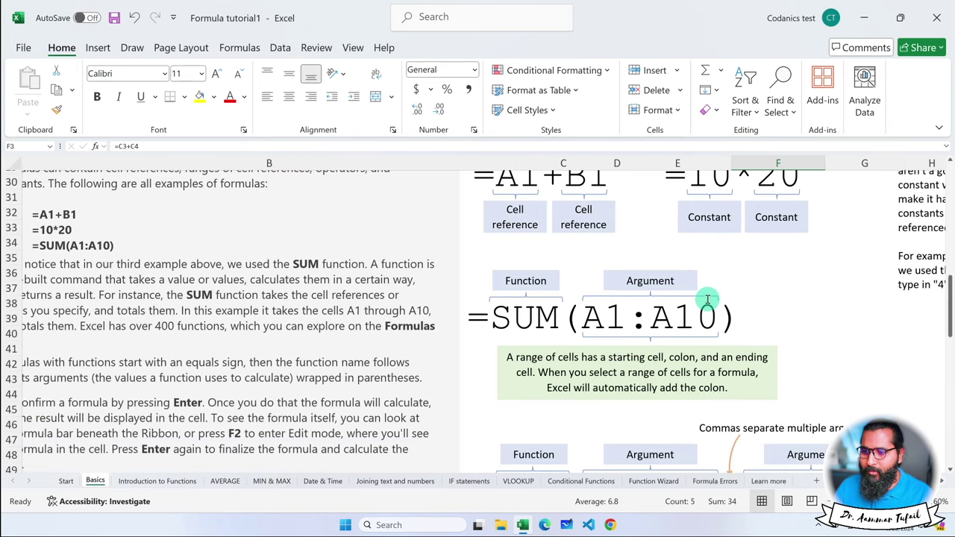
pyautogui.moveTo(560, 312); pyautogui.dragTo(494, 315)
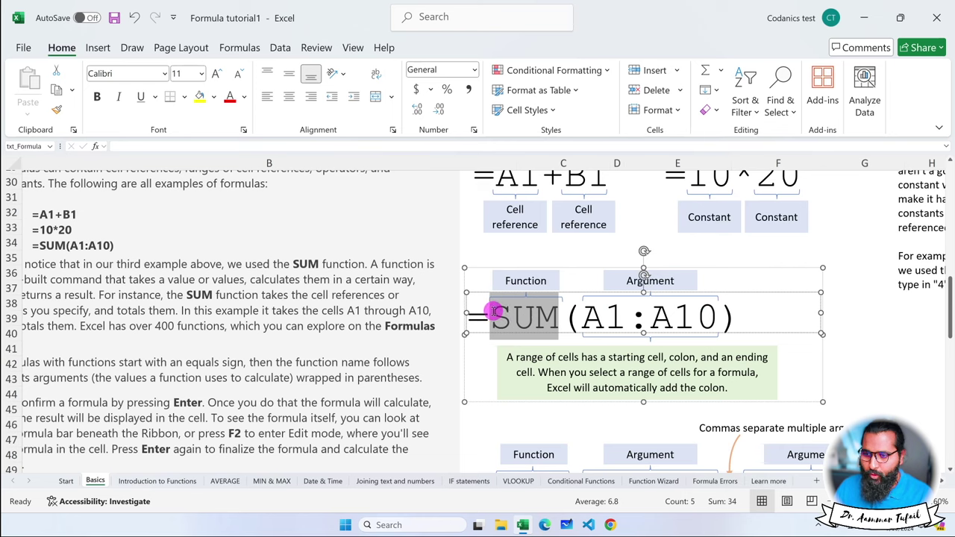
pyautogui.scroll(1, 560, 210)
pyautogui.click(551, 191)
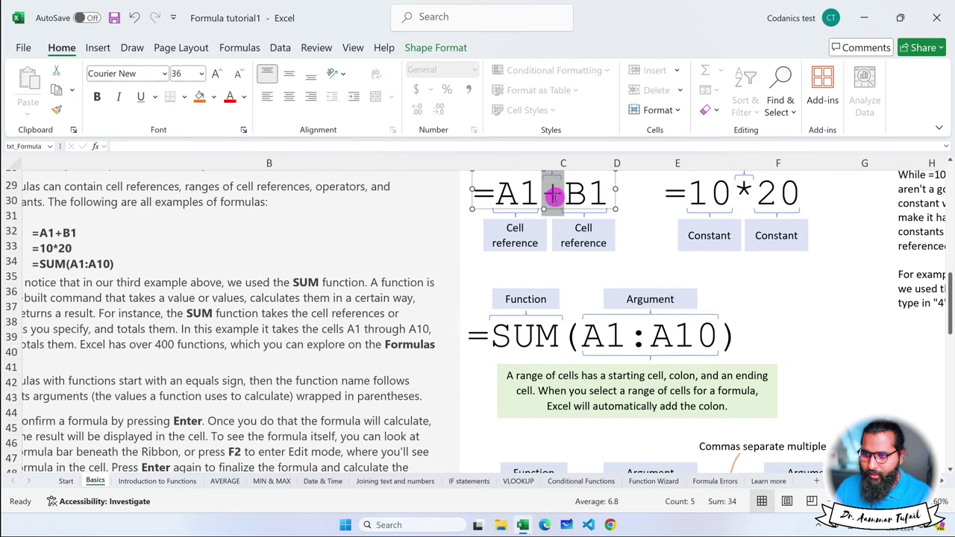
pyautogui.moveTo(545, 192); pyautogui.dragTo(564, 192)
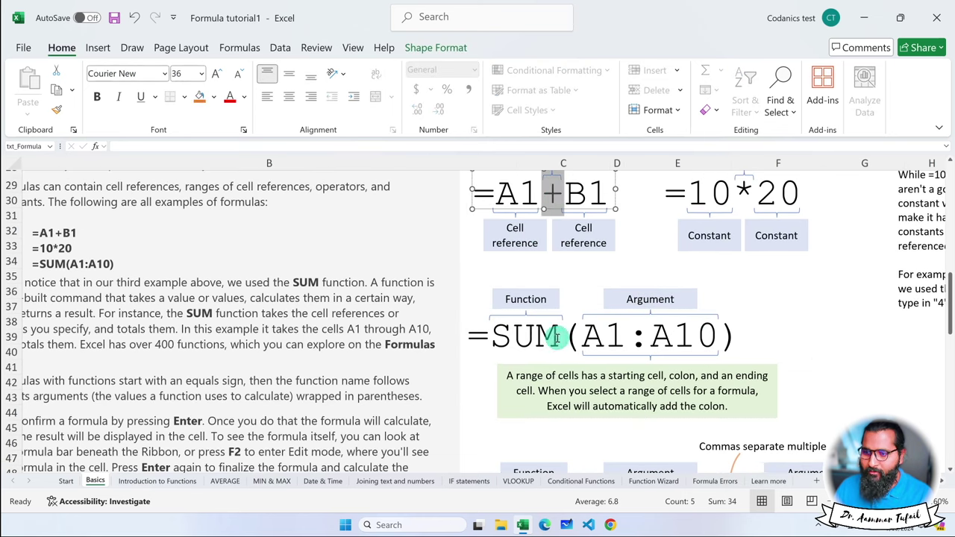
pyautogui.moveTo(558, 335); pyautogui.dragTo(499, 335)
pyautogui.scroll(-3, 508, 333)
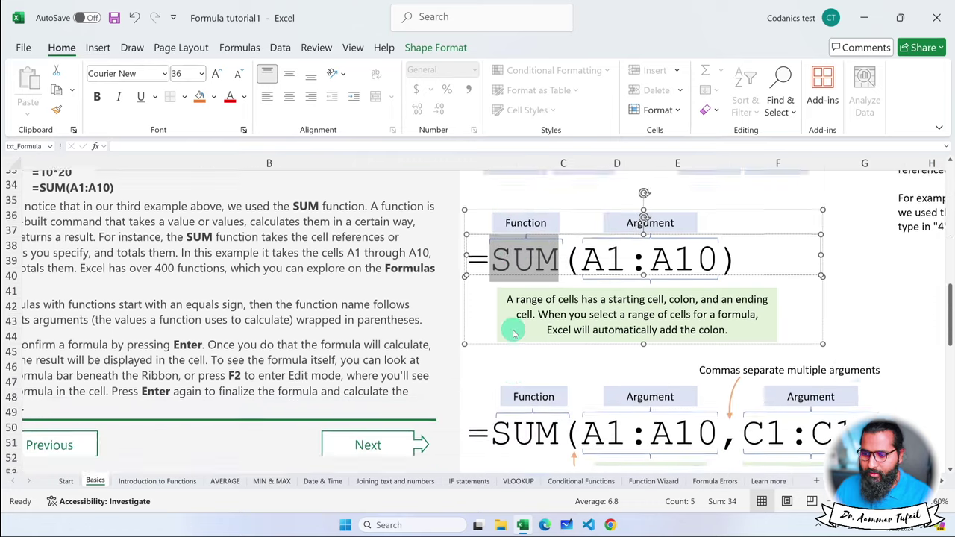
pyautogui.scroll(-3, 513, 330)
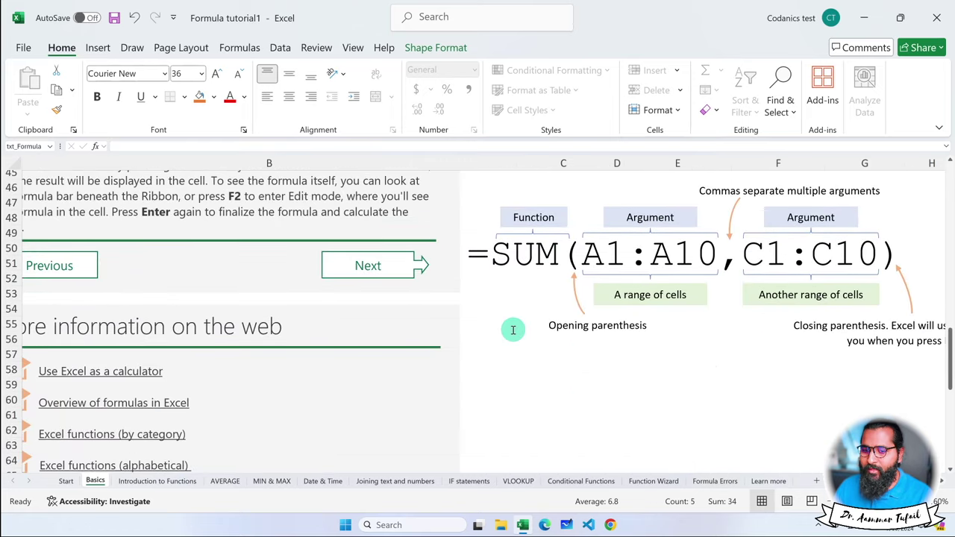
pyautogui.scroll(-2, 513, 330)
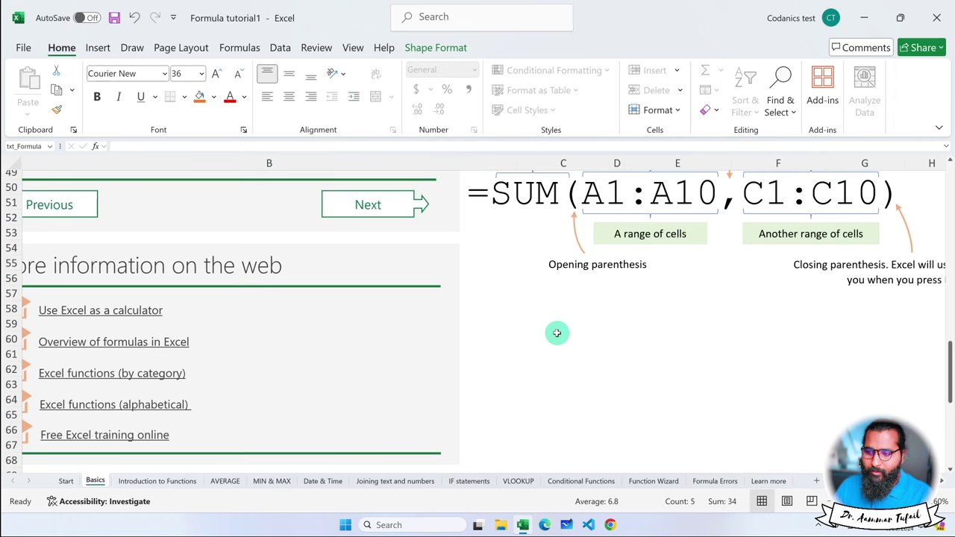
# - Review the multiple-argument SUM diagram, and inspect the total formula in J43 and the first value in J41
pyautogui.click(629, 332)
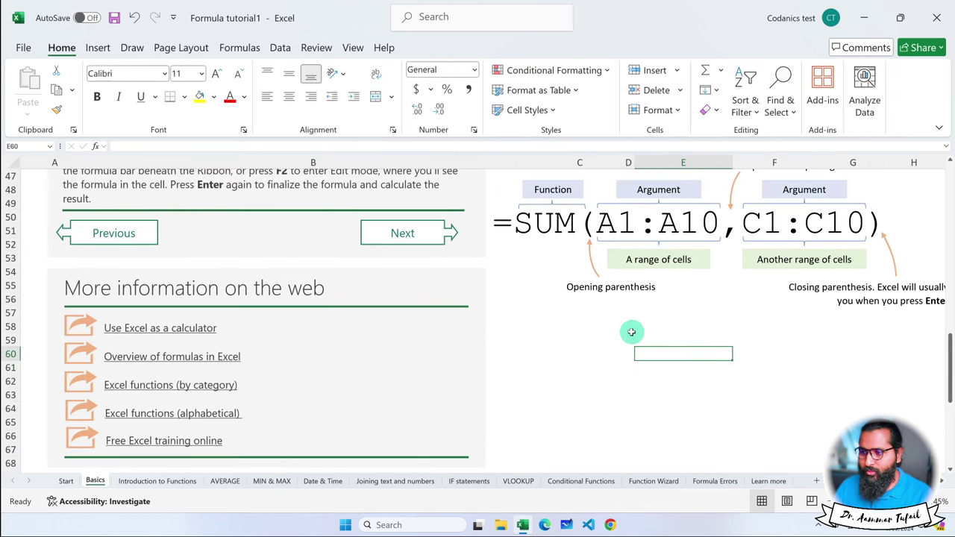
pyautogui.scroll(-5, 631, 332)
pyautogui.scroll(6, 631, 332)
pyautogui.hscroll(5, 631, 332)
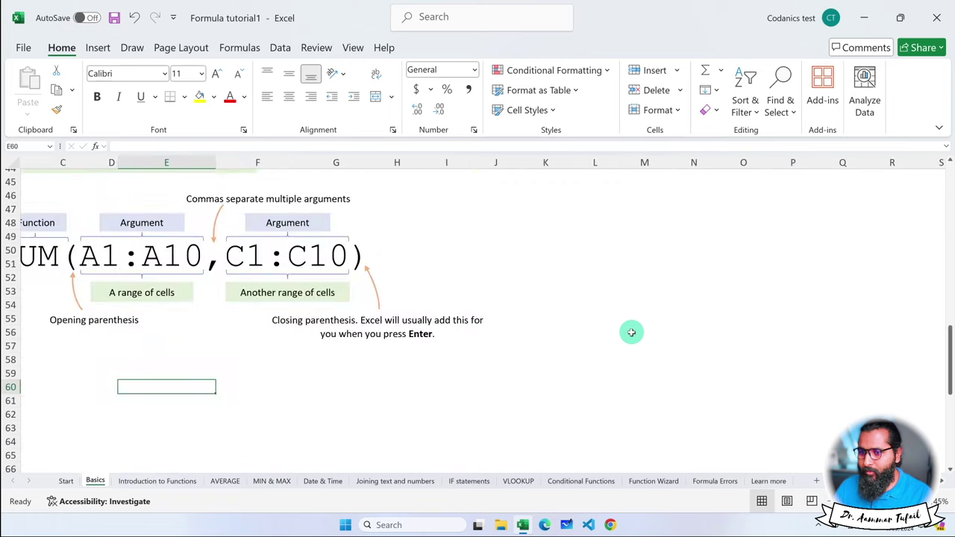
pyautogui.scroll(5, 631, 332)
pyautogui.scroll(-2, 632, 333)
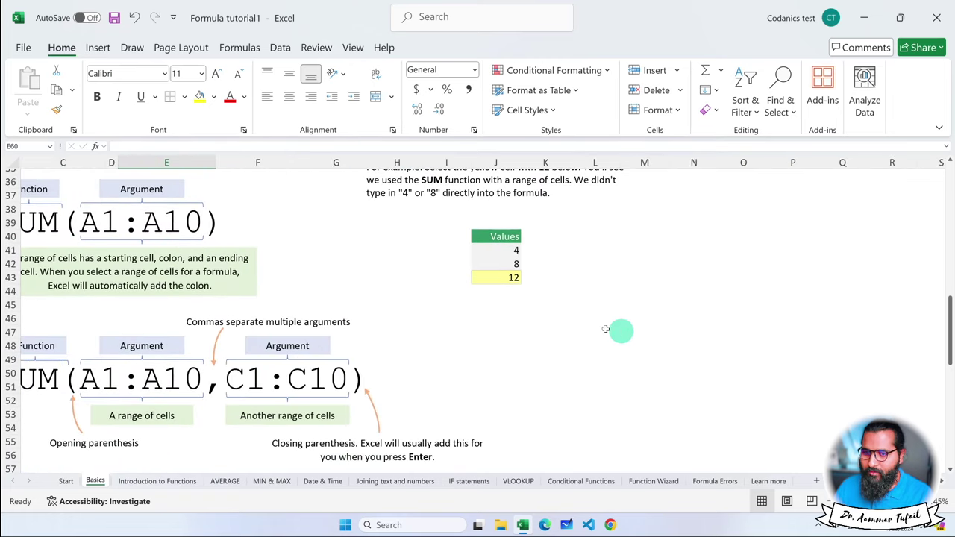
pyautogui.click(513, 277)
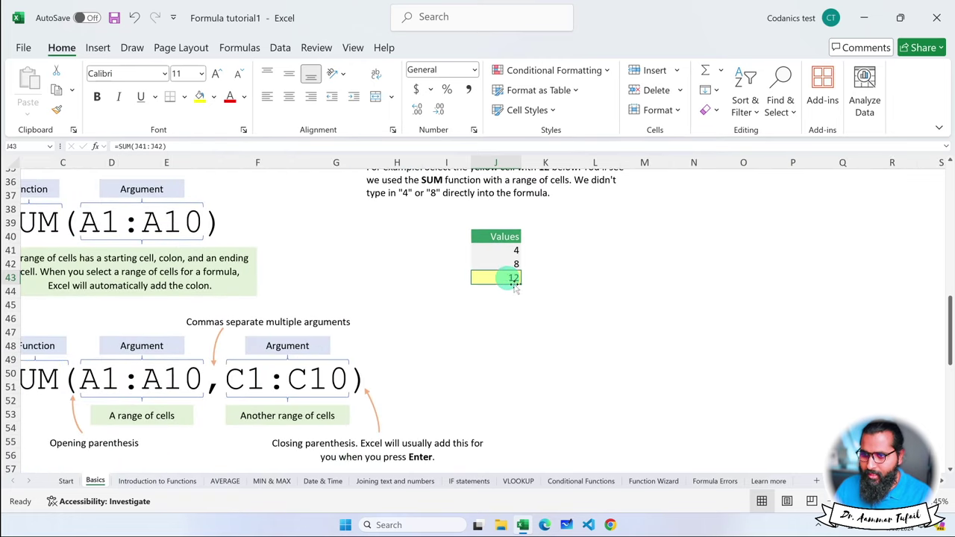
pyautogui.click(511, 254)
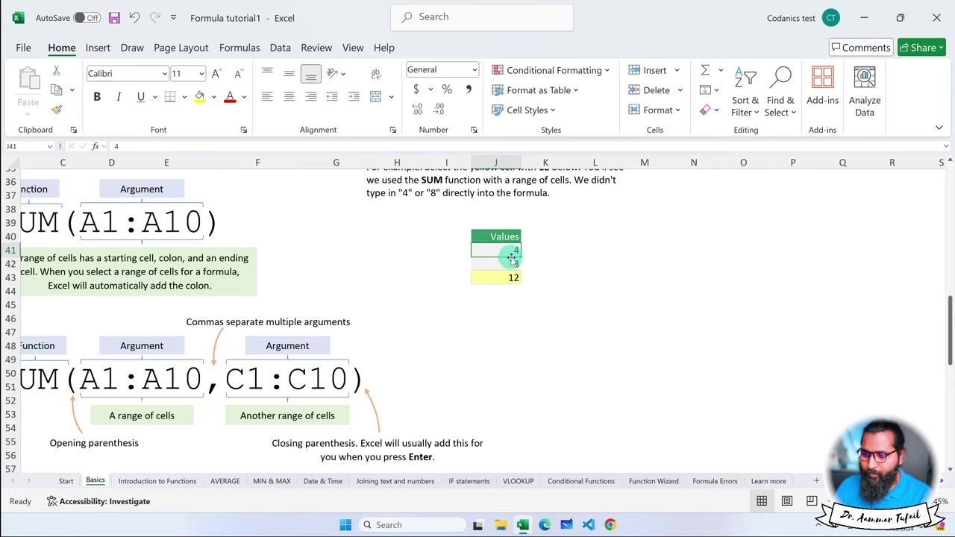
# - Replace the total formula in cell J43 of the Values table with =SUM(J41+J42)
pyautogui.scroll(3, 512, 258)
pyautogui.click(529, 260)
pyautogui.doubleClick(534, 262)
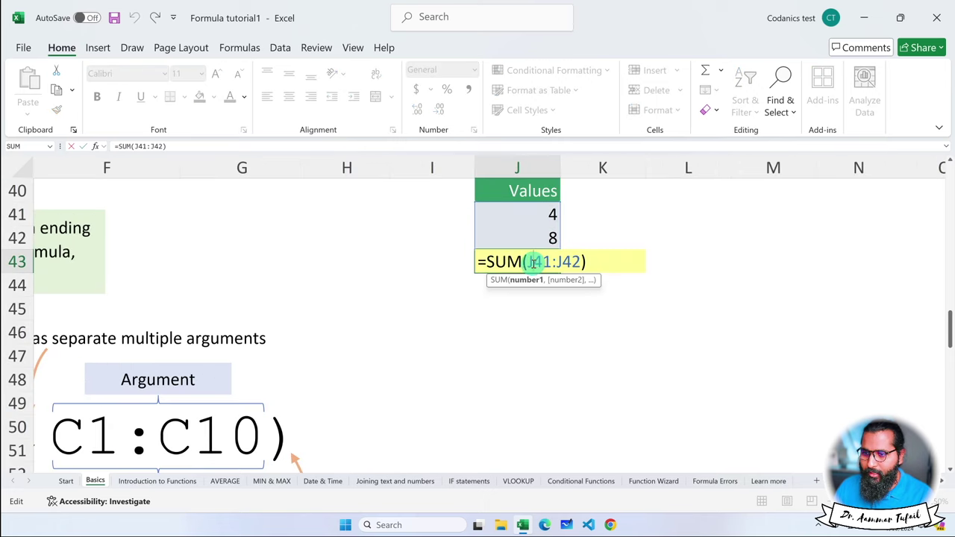
pyautogui.moveTo(489, 261); pyautogui.dragTo(585, 263)
pyautogui.press('BackSpace')
pyautogui.write('sum')
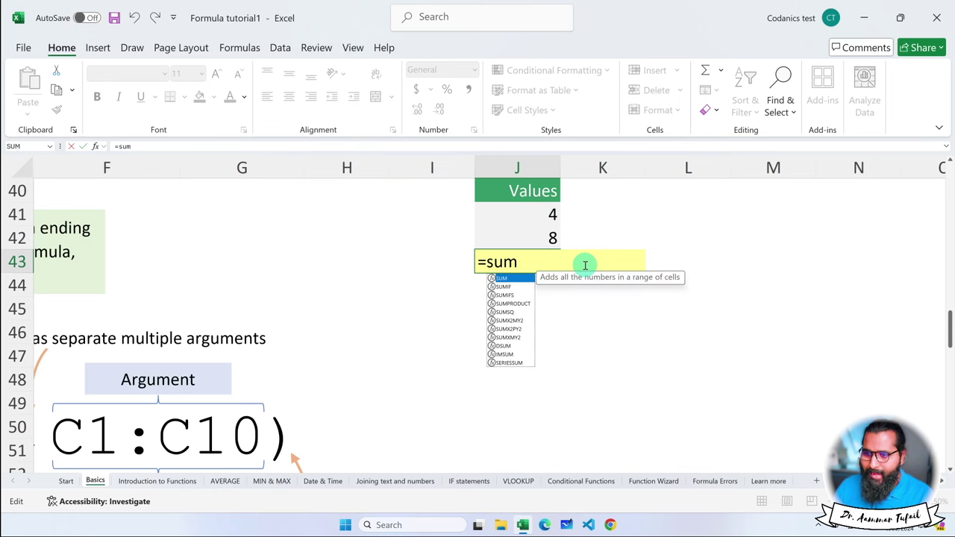
pyautogui.press('Tab')
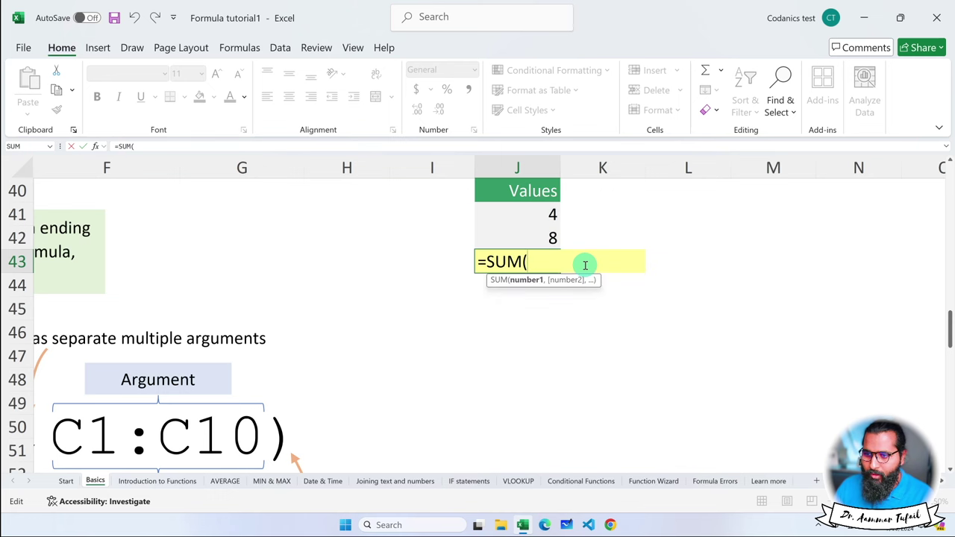
pyautogui.click(543, 214)
pyautogui.write('+')
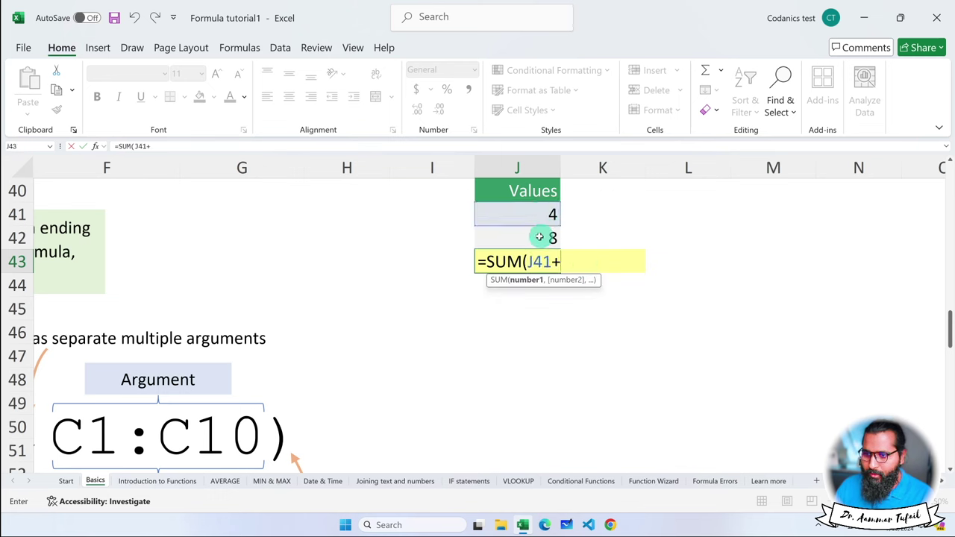
pyautogui.click(539, 237)
pyautogui.write(')')
pyautogui.press('Return')
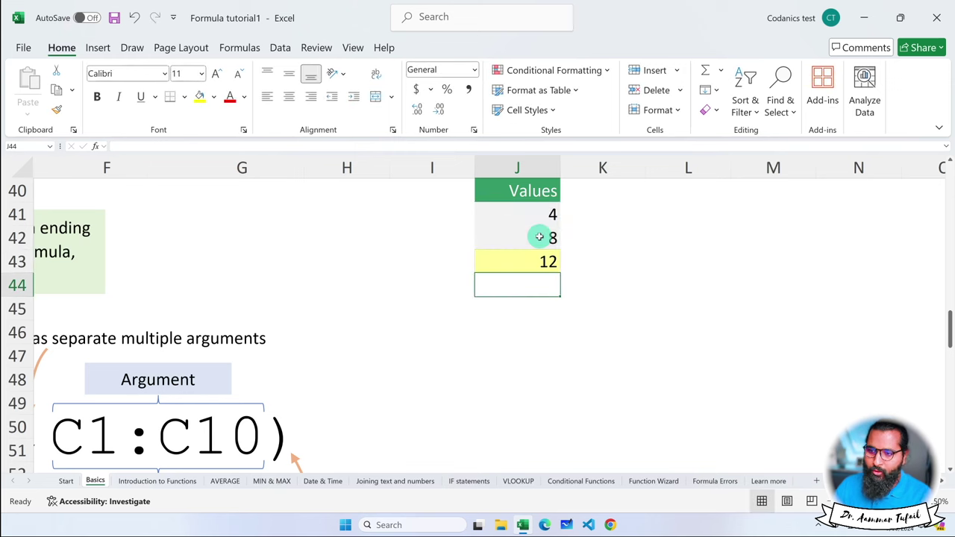
# - Inspect the contents of the SUM formula in the Values total cell J43
pyautogui.doubleClick(520, 261)
pyautogui.moveTo(520, 260); pyautogui.dragTo(486, 260)
pyautogui.press('Escape')
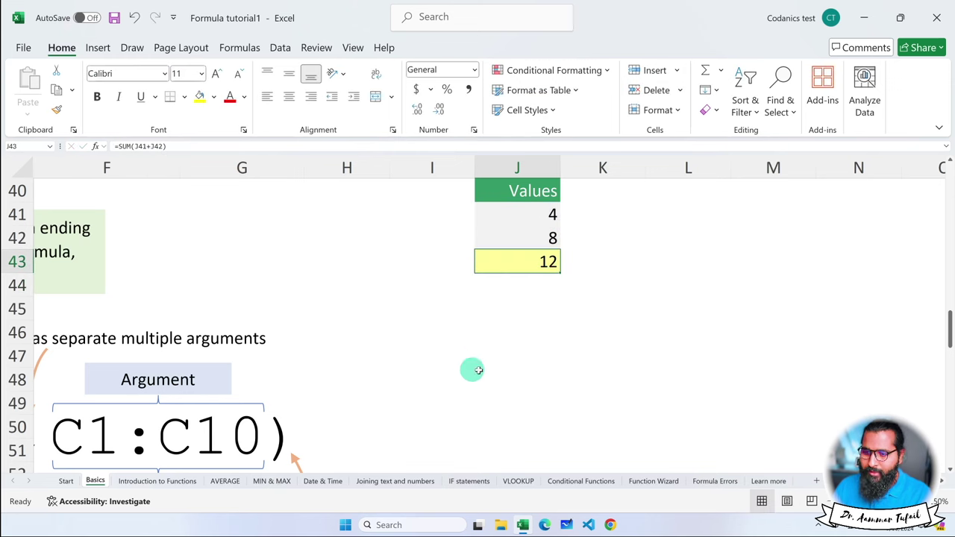
# - Open the Introduction to Functions sheet and bring its instructions and exercise tables into view
pyautogui.click(145, 480)
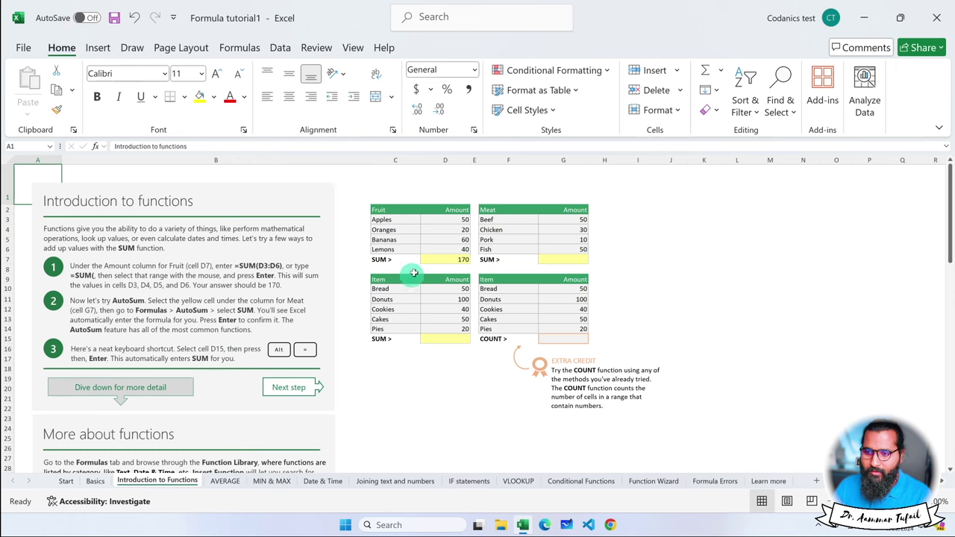
pyautogui.click(443, 237)
pyautogui.scroll(3, 448, 245)
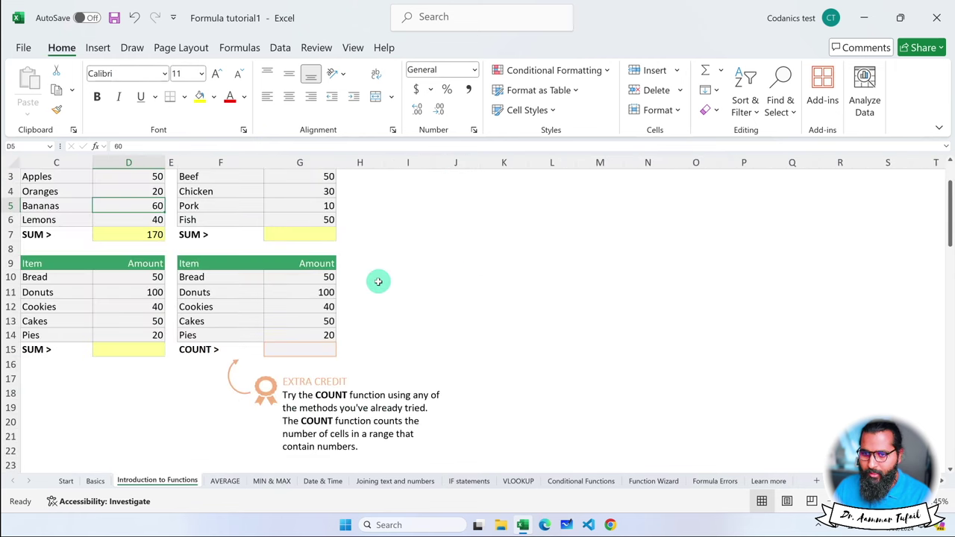
pyautogui.hscroll(-5, 377, 279)
pyautogui.scroll(1, 631, 224)
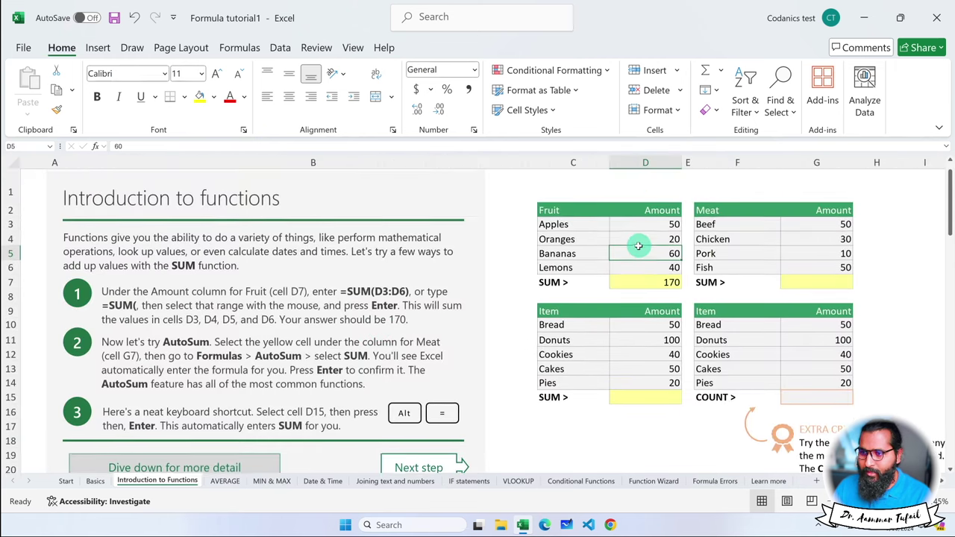
# - Inspect the Fruit amounts and the SUM formula in the Fruit total cell D7
pyautogui.click(640, 221)
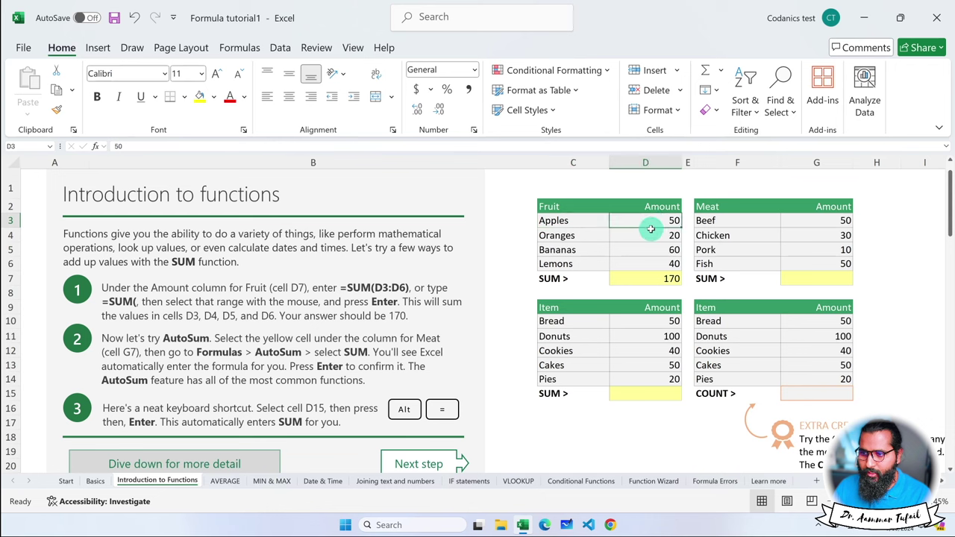
pyautogui.click(654, 265)
pyautogui.doubleClick(653, 277)
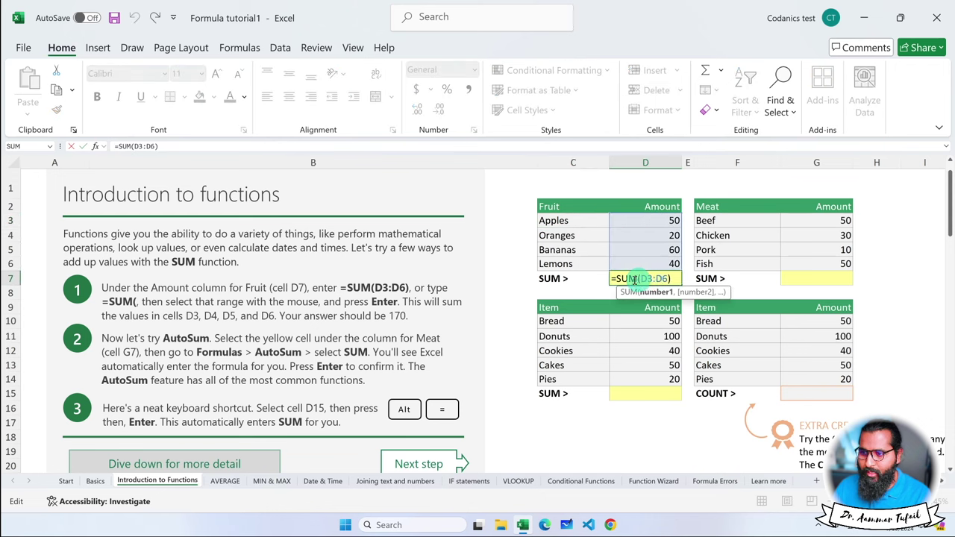
pyautogui.press('Escape')
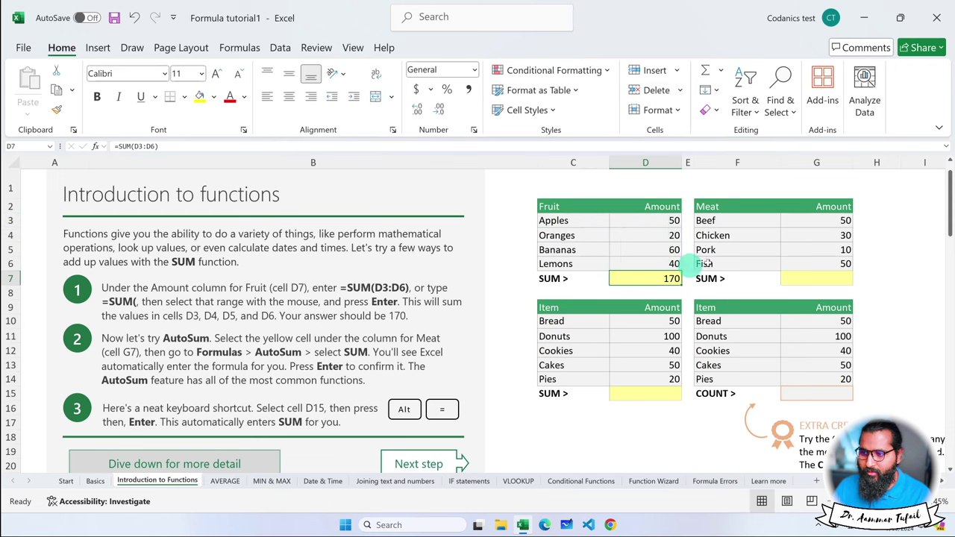
# - Enter the formula =SUM(G3:G6) in cell G7 to total the Meat amounts
pyautogui.click(823, 278)
pyautogui.doubleClick(824, 278)
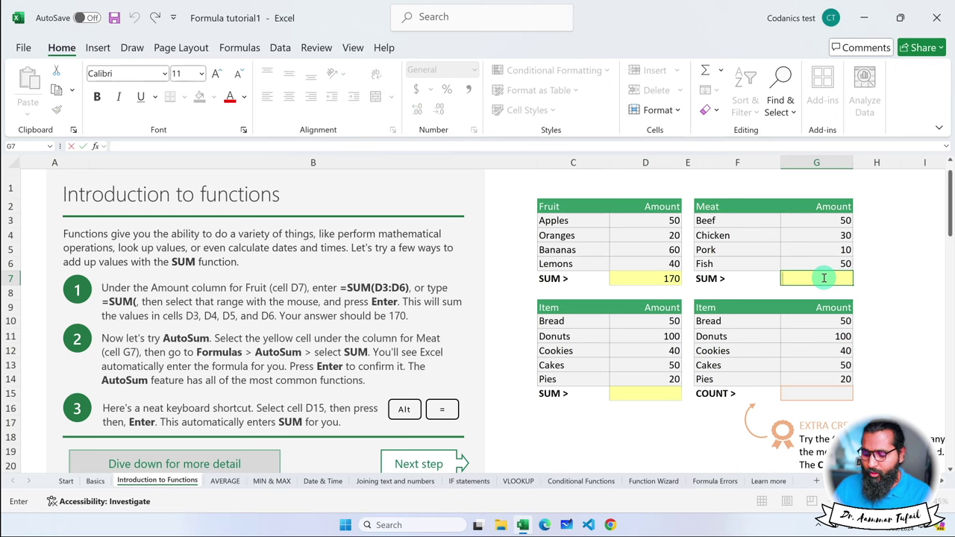
pyautogui.write('=sum')
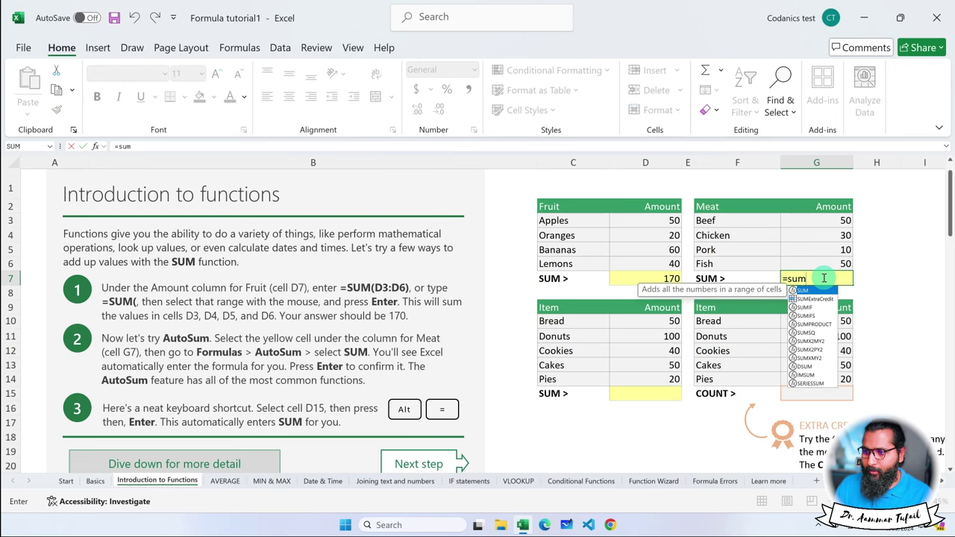
pyautogui.press('Tab')
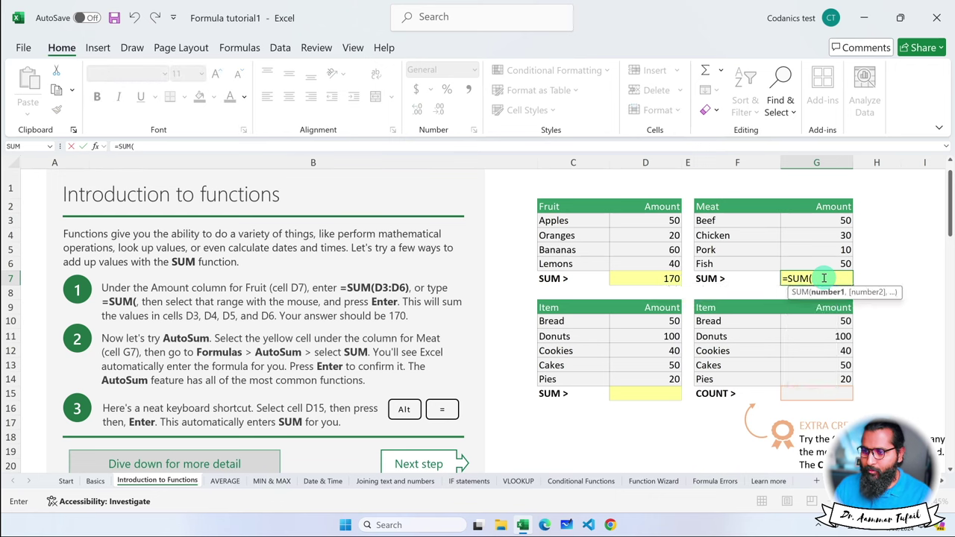
pyautogui.press('BackSpace')
pyautogui.press('BackSpace')
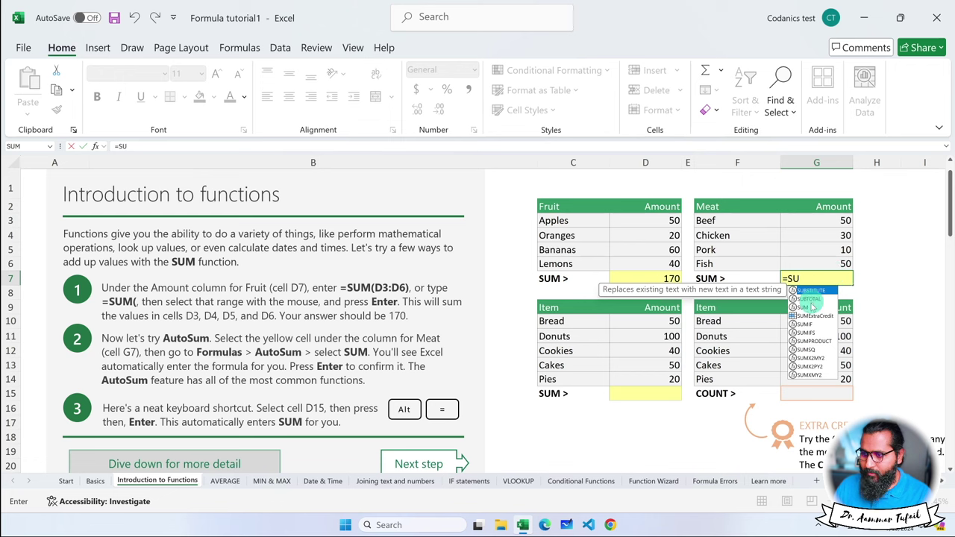
pyautogui.press('Down')
pyautogui.press('Down')
pyautogui.press('Tab')
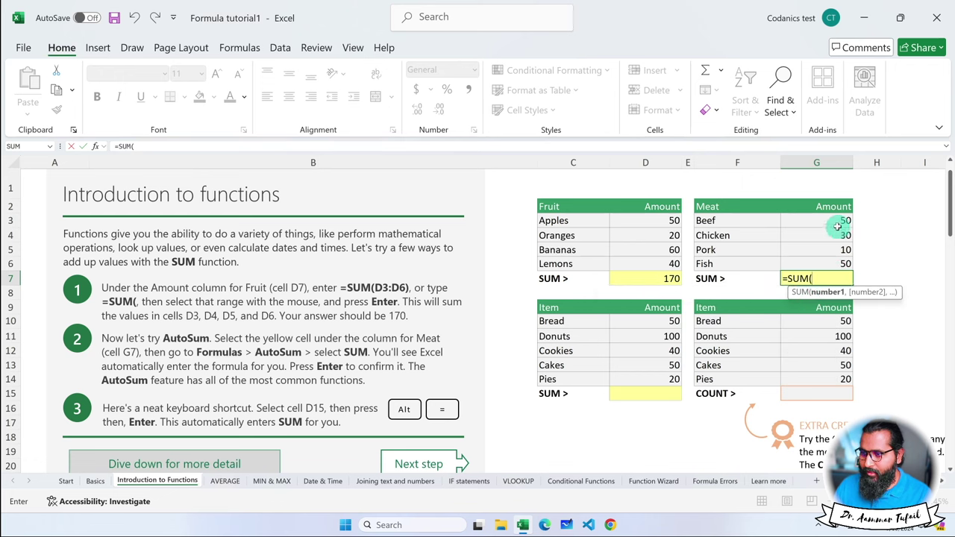
pyautogui.moveTo(837, 223); pyautogui.dragTo(830, 259)
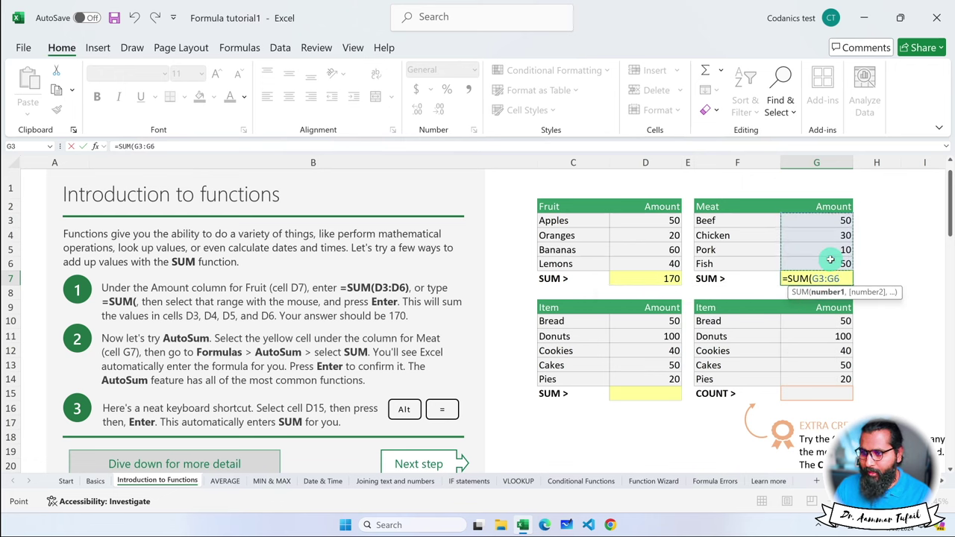
pyautogui.press('Return')
pyautogui.click(812, 280)
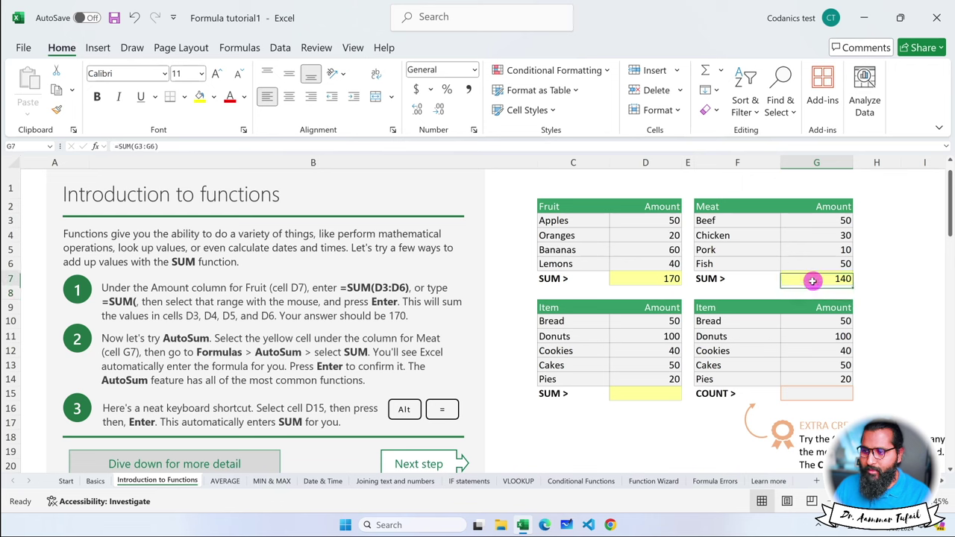
# - Use AutoSum in cell D15 to total the Item amounts with =SUM(D10:D14)
pyautogui.click(639, 391)
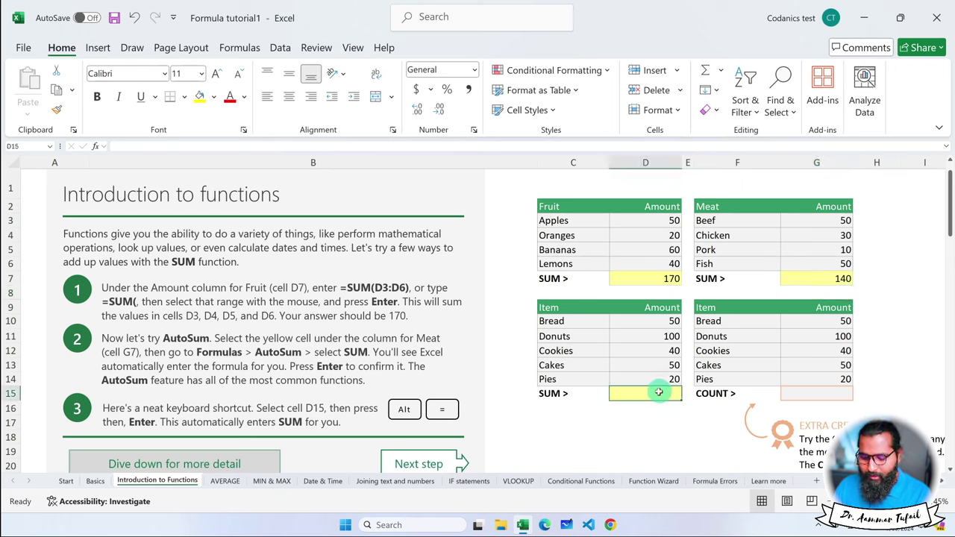
pyautogui.hotkey('alt', '=')
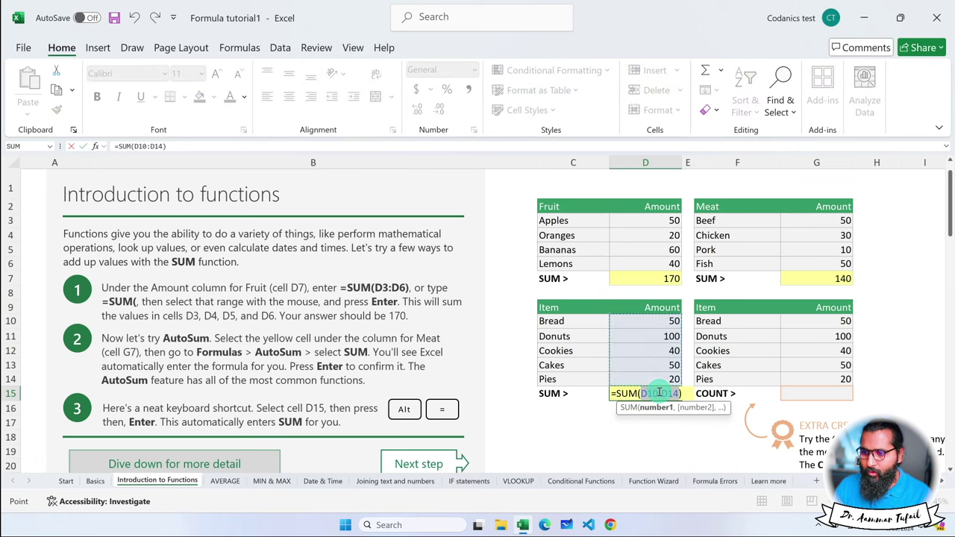
pyautogui.press('Return')
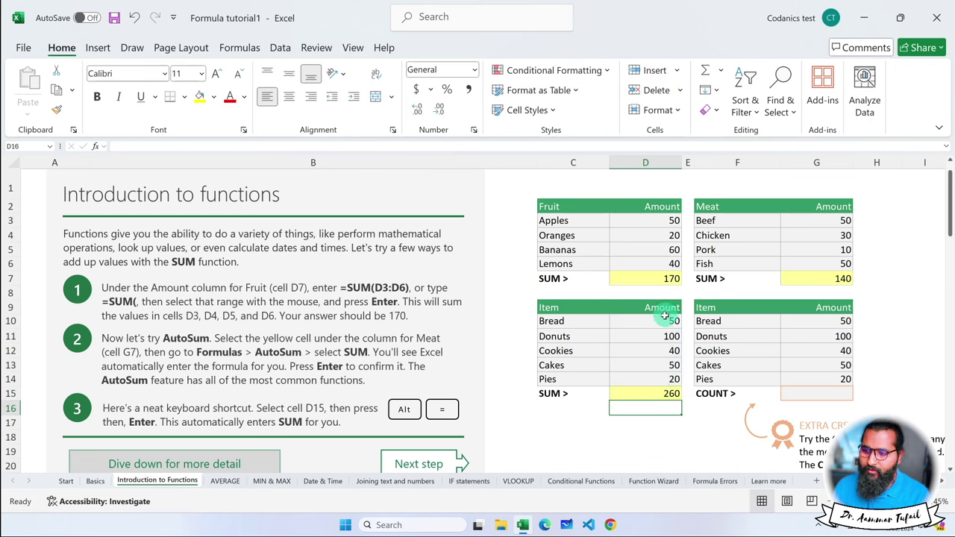
# - Inspect the range used by the SUM formula in the Item total cell D15
pyautogui.doubleClick(656, 391)
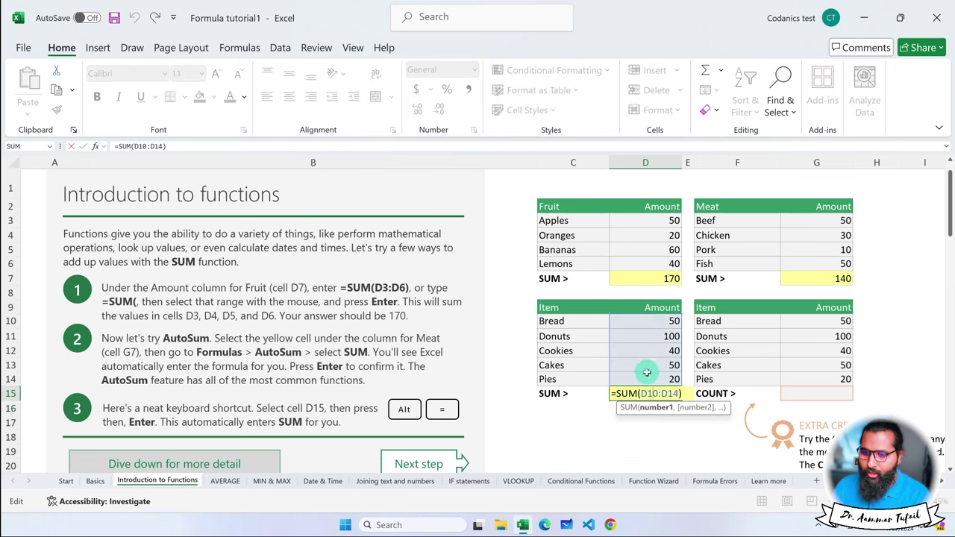
pyautogui.press('Escape')
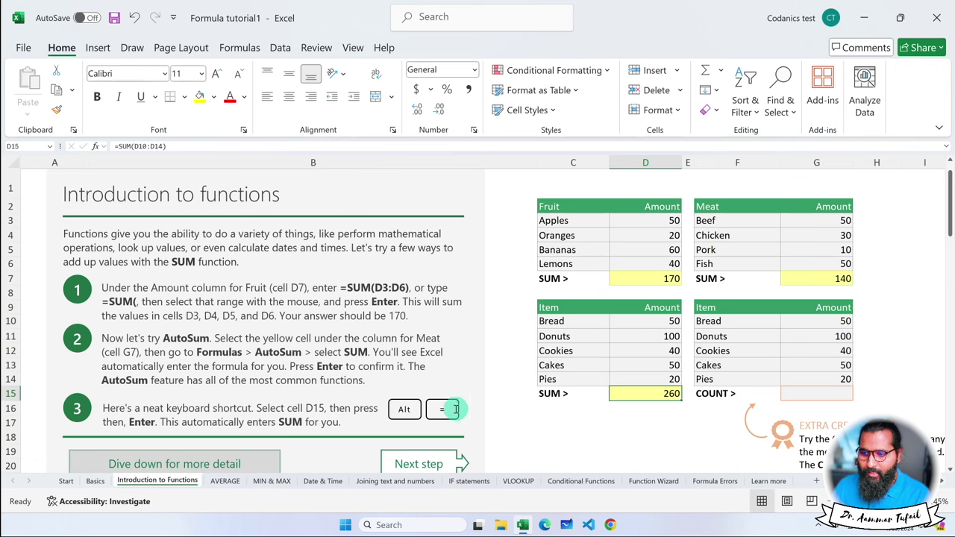
# - Enter the formula =COUNT(G10:G14) in cell G15 to count the Item amounts
pyautogui.click(821, 393)
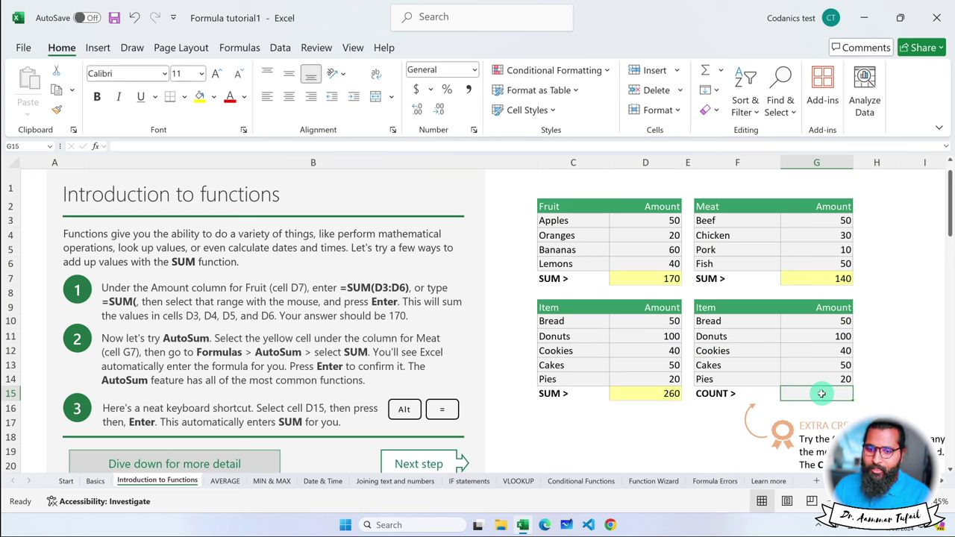
pyautogui.write('=counr')
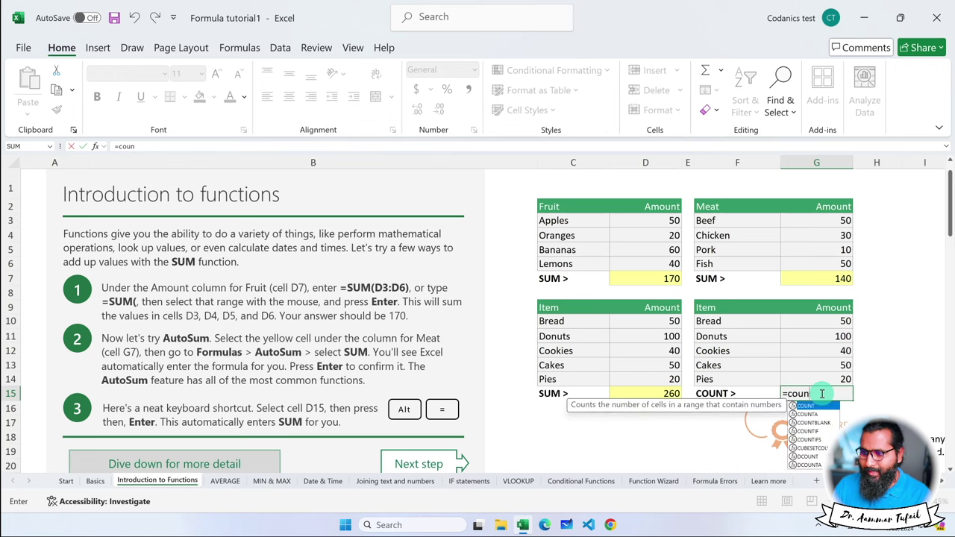
pyautogui.doubleClick(819, 403)
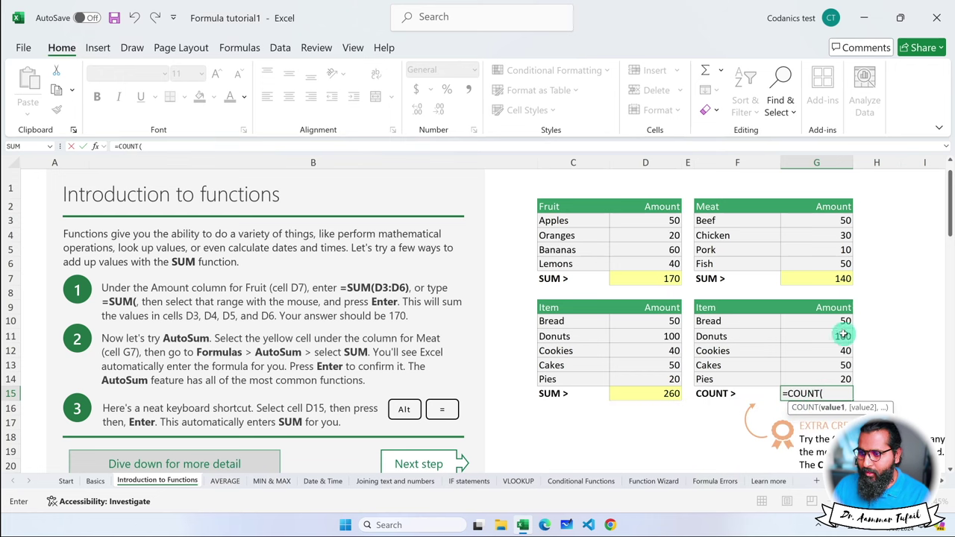
pyautogui.moveTo(842, 322); pyautogui.dragTo(841, 375)
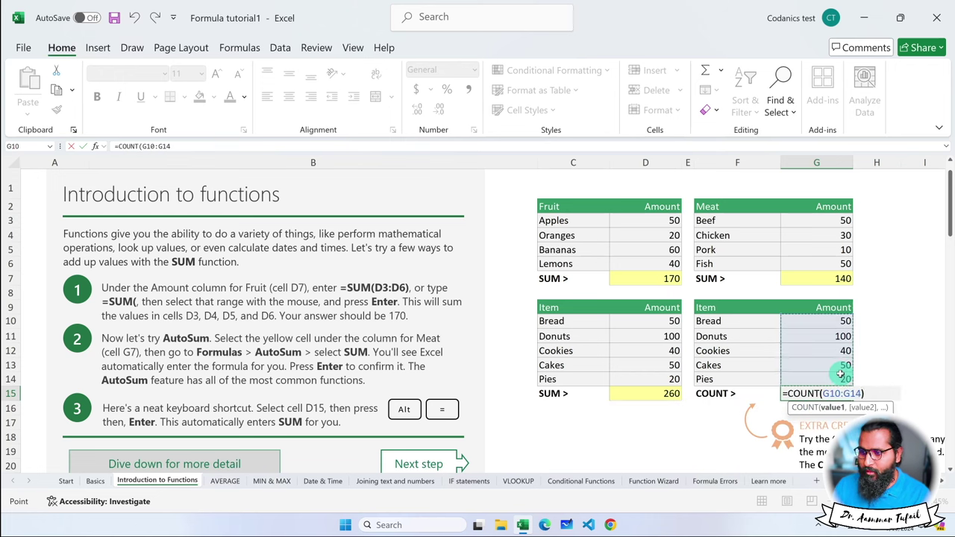
pyautogui.write(')')
pyautogui.press('Return')
# - Check the COUNT formula in cell G15 against the Item amounts in G10:G14
pyautogui.click(813, 394)
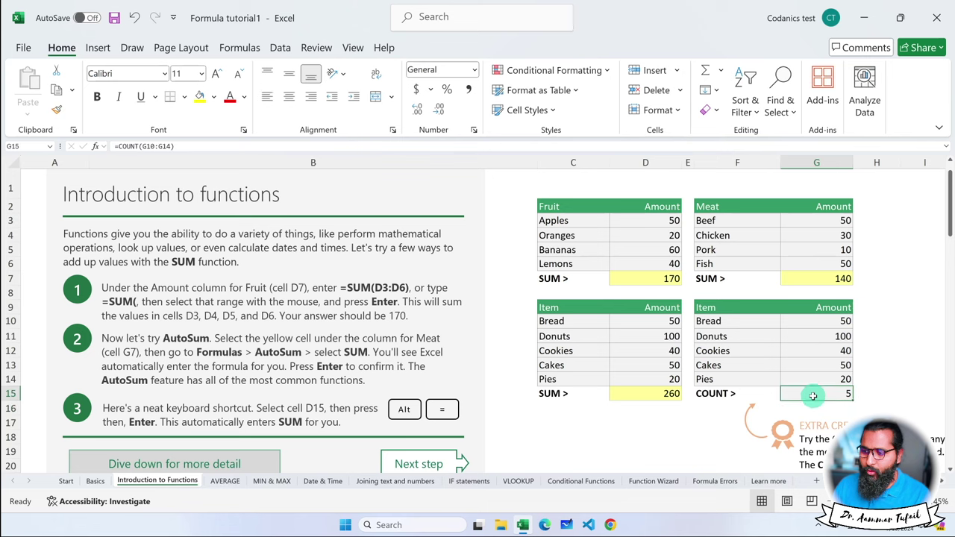
pyautogui.click(829, 322)
pyautogui.moveTo(828, 322); pyautogui.dragTo(826, 373)
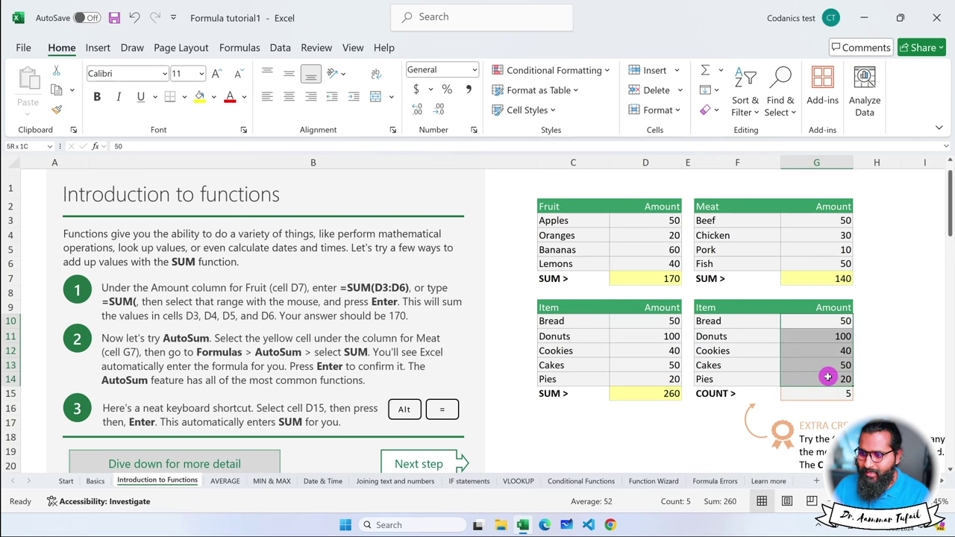
pyautogui.click(816, 391)
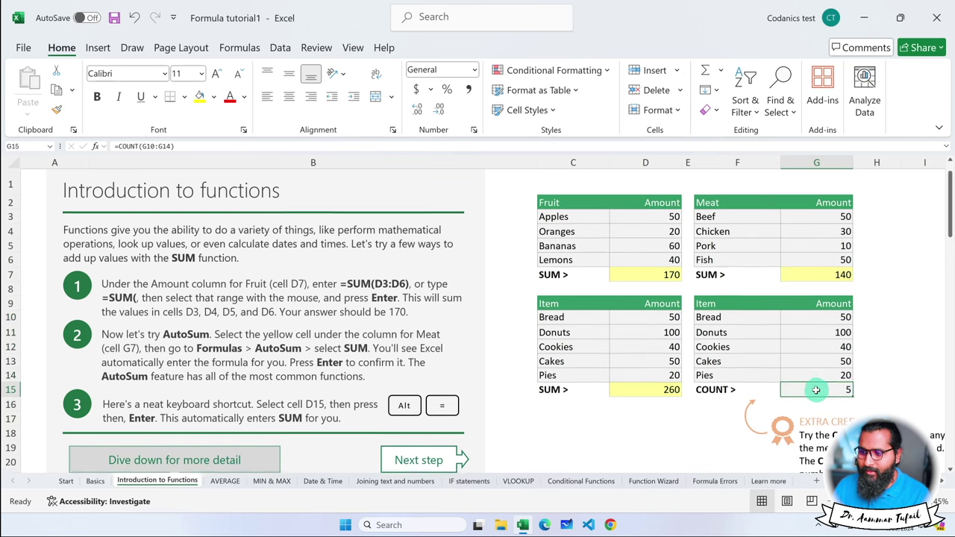
# - Read the COUNT extra credit note and the More about functions section, including the SUM argument diagram and the TODAY example
pyautogui.scroll(-2, 816, 391)
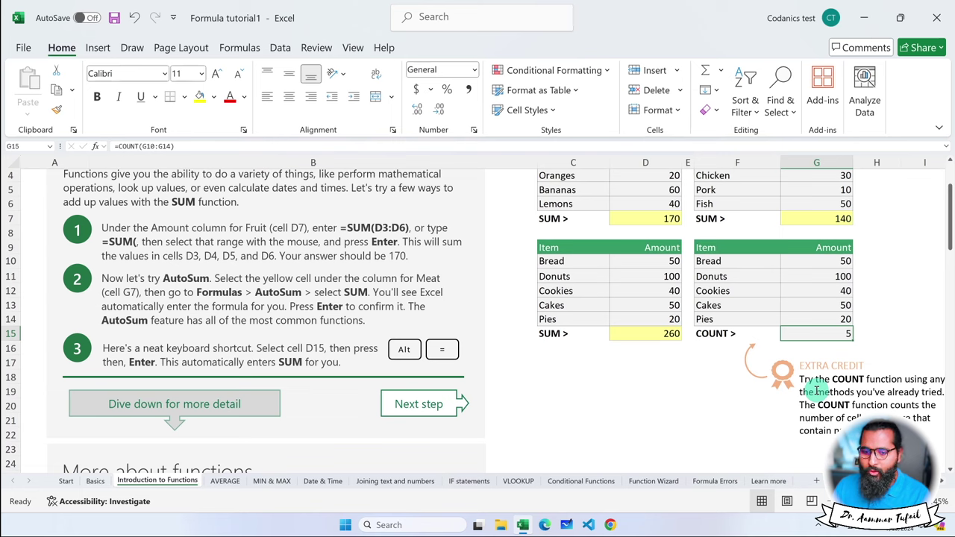
pyautogui.scroll(-5, 817, 391)
pyautogui.scroll(-2, 816, 391)
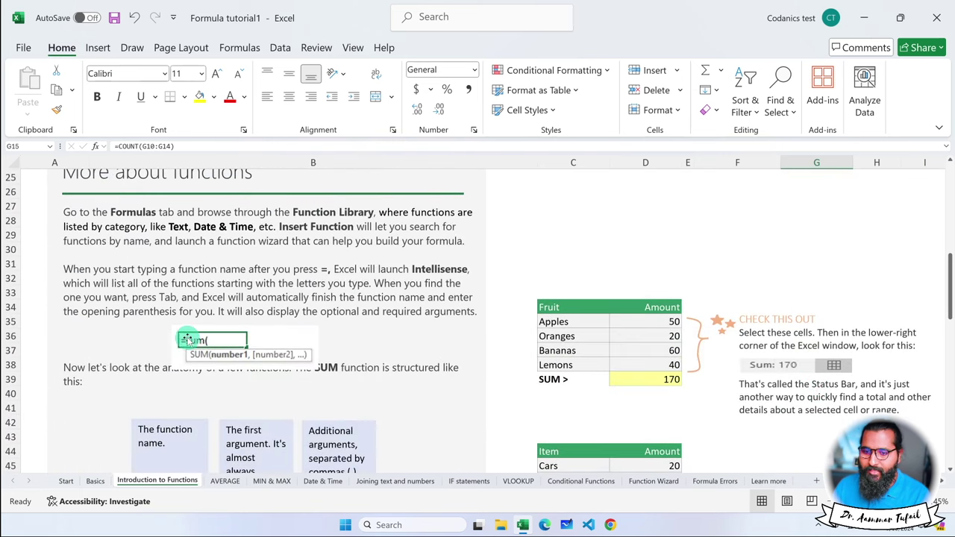
pyautogui.scroll(-1, 193, 340)
pyautogui.scroll(-2, 193, 340)
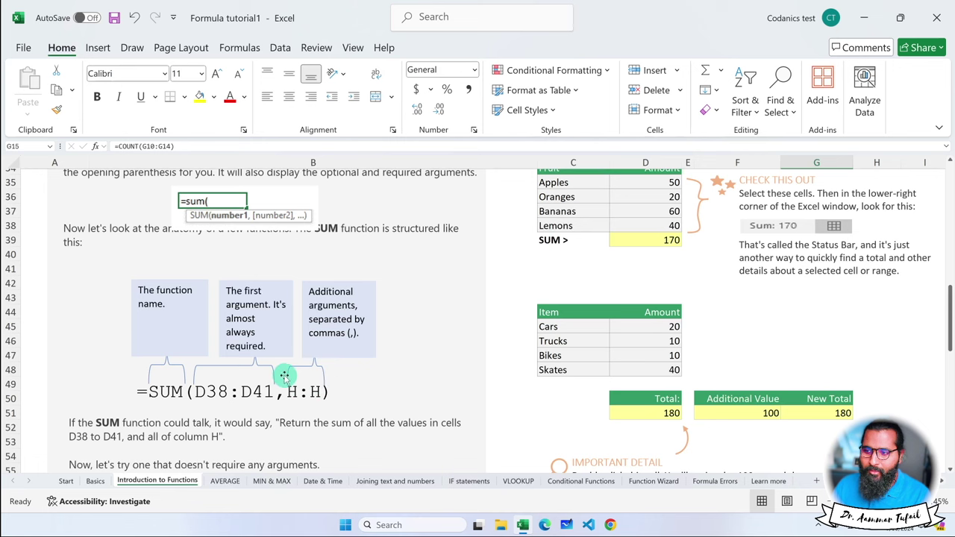
pyautogui.scroll(1, 286, 375)
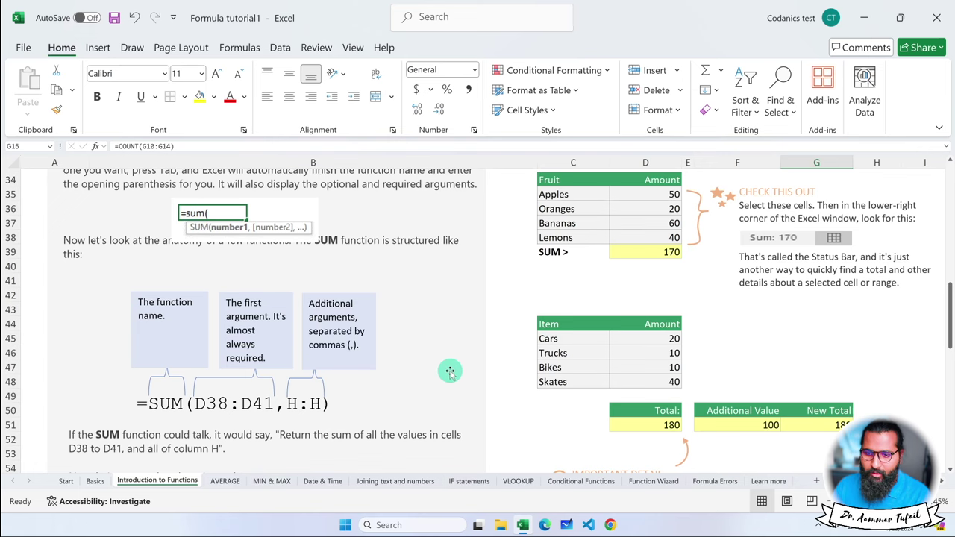
pyautogui.scroll(-3, 451, 371)
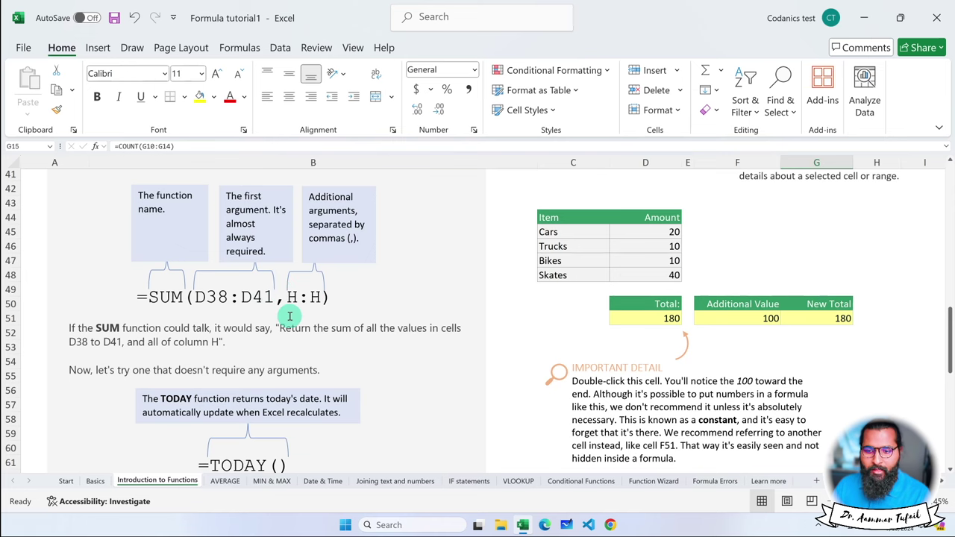
pyautogui.scroll(-1, 290, 316)
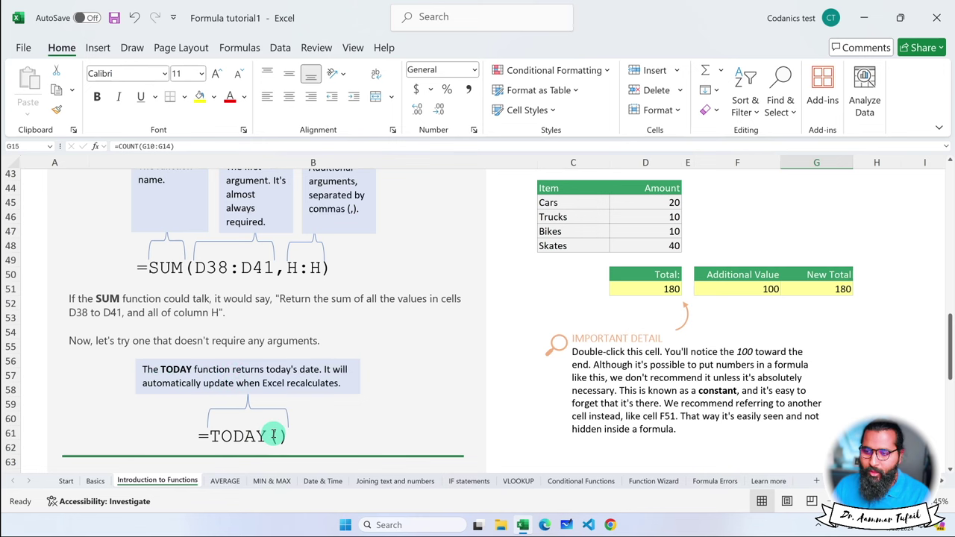
pyautogui.scroll(-2, 357, 434)
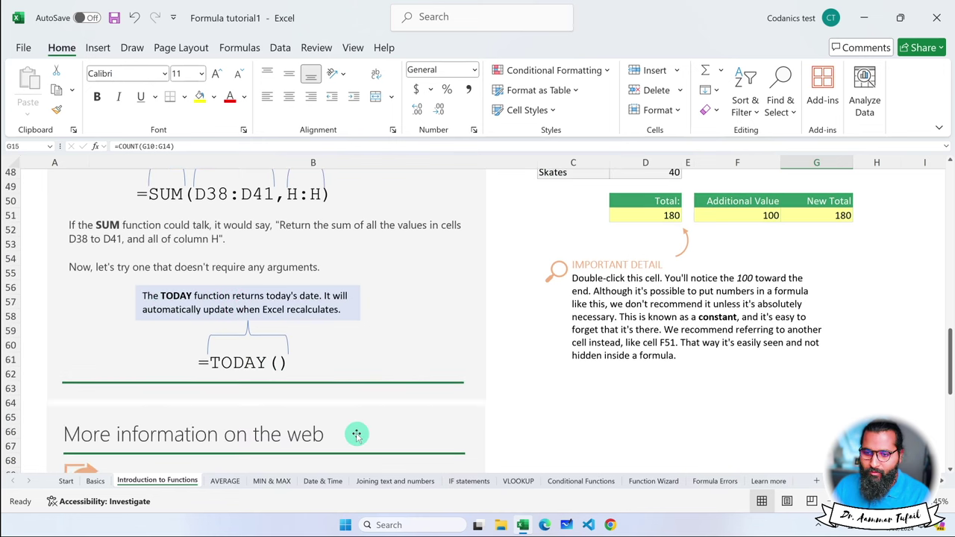
# - Inspect the SUM formula in cell D39 of the Fruit table beside the Check This Out note
pyautogui.scroll(1, 357, 435)
pyautogui.scroll(5, 422, 405)
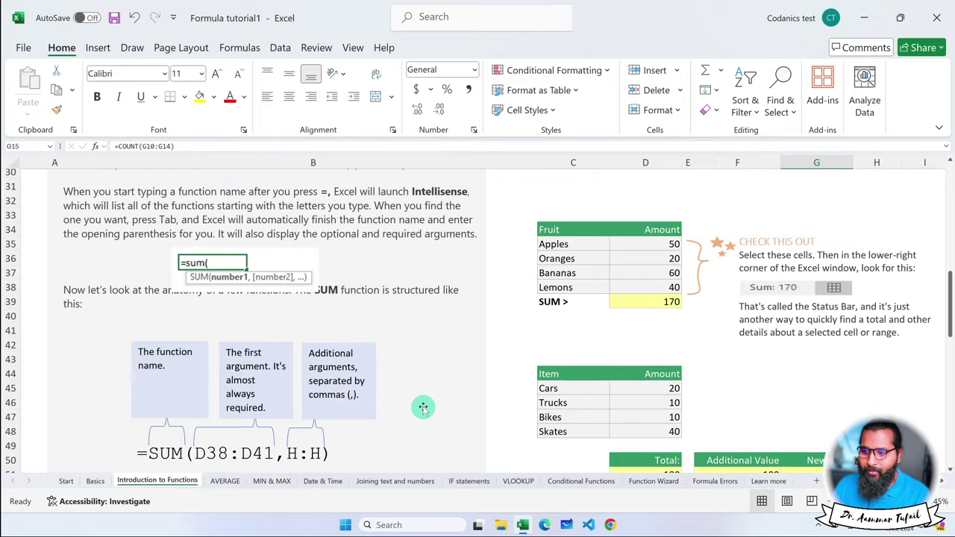
pyautogui.scroll(1, 423, 407)
pyautogui.doubleClick(648, 348)
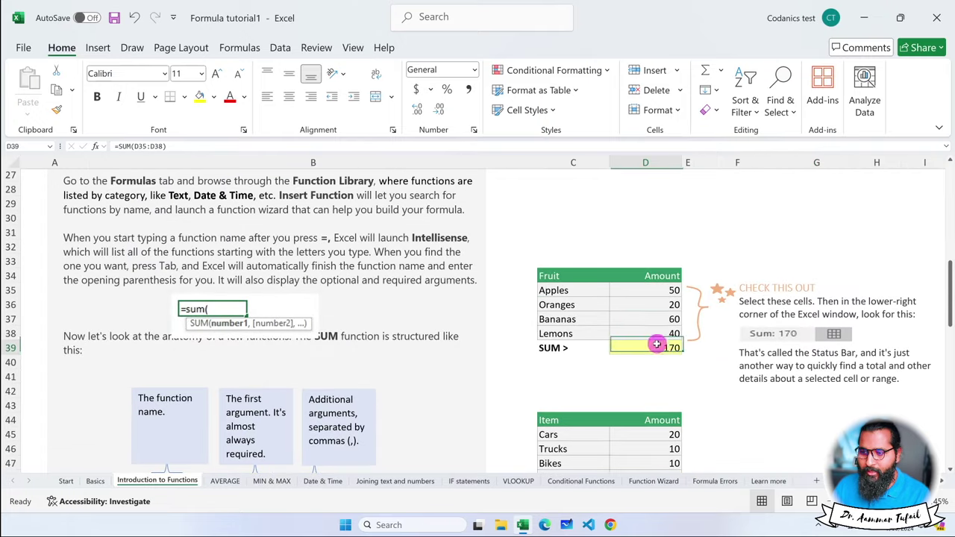
pyautogui.press('Escape')
# - Inspect the formula in the Total cell D51 and highlight its range argument D45:D48
pyautogui.scroll(-3, 667, 403)
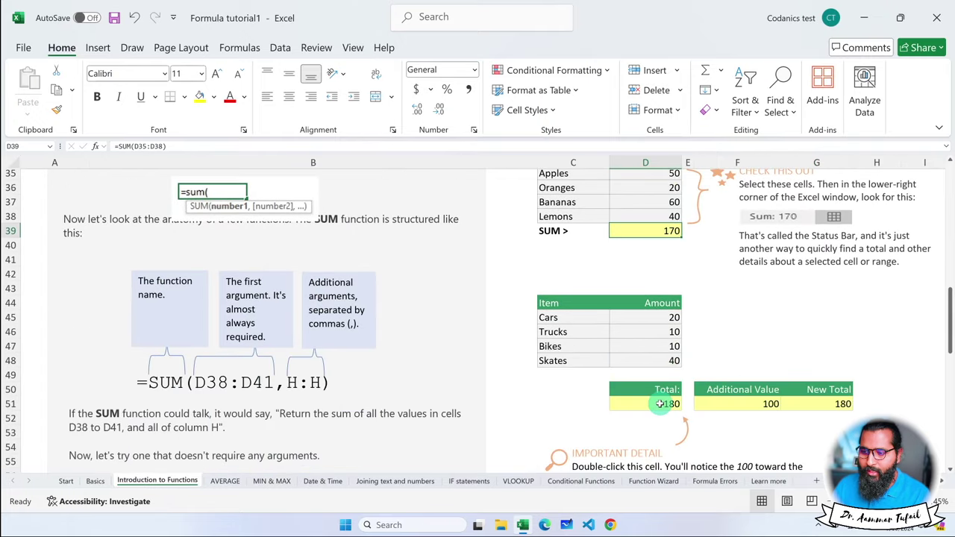
pyautogui.doubleClick(660, 404)
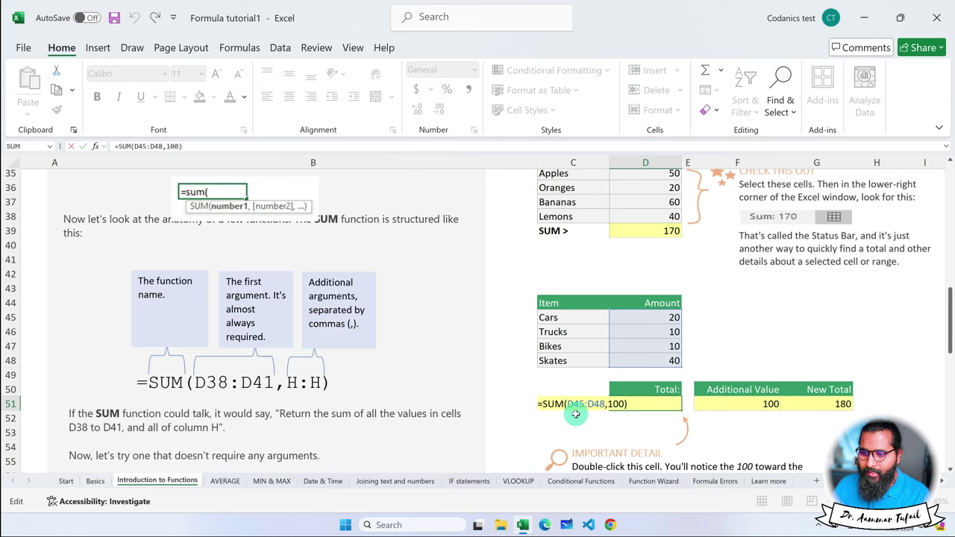
pyautogui.press('Escape')
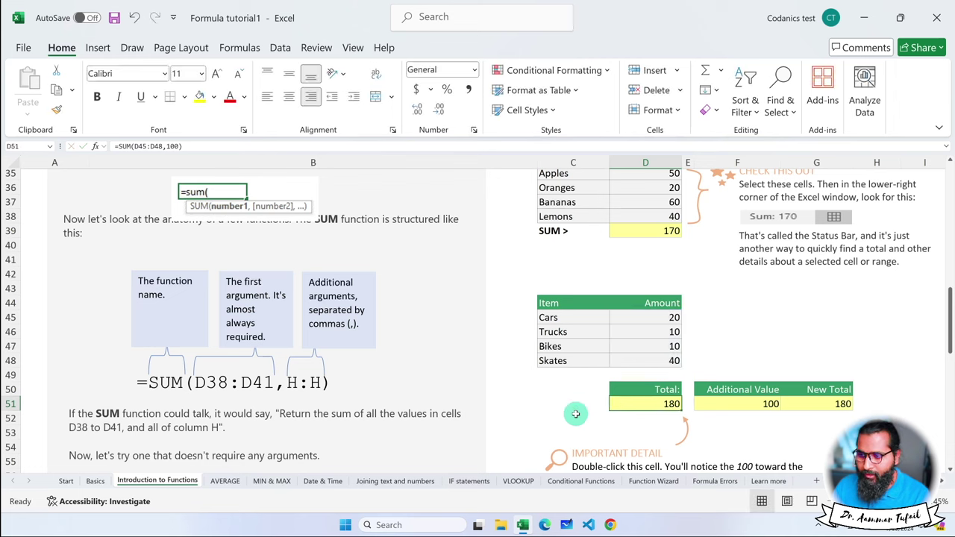
pyautogui.doubleClick(652, 407)
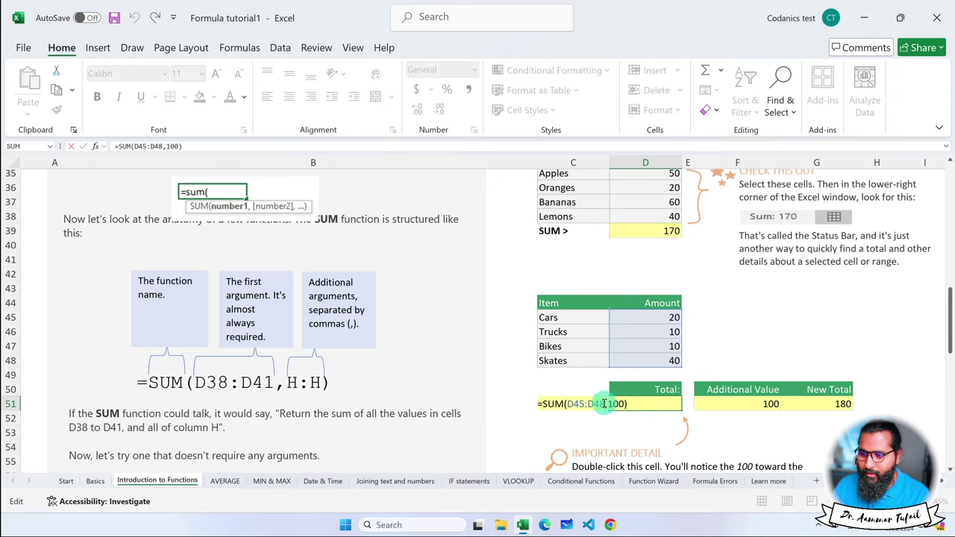
pyautogui.moveTo(567, 404); pyautogui.dragTo(606, 404)
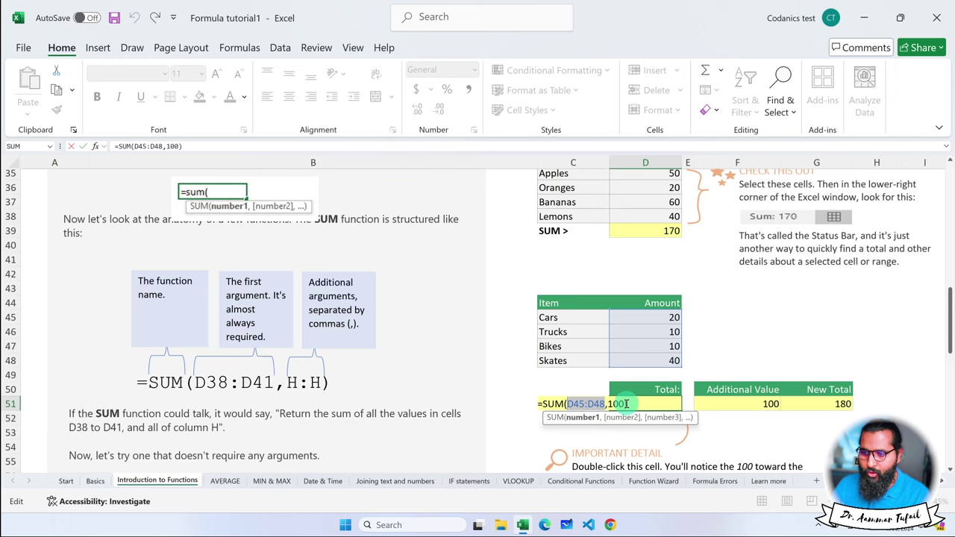
pyautogui.press('Escape')
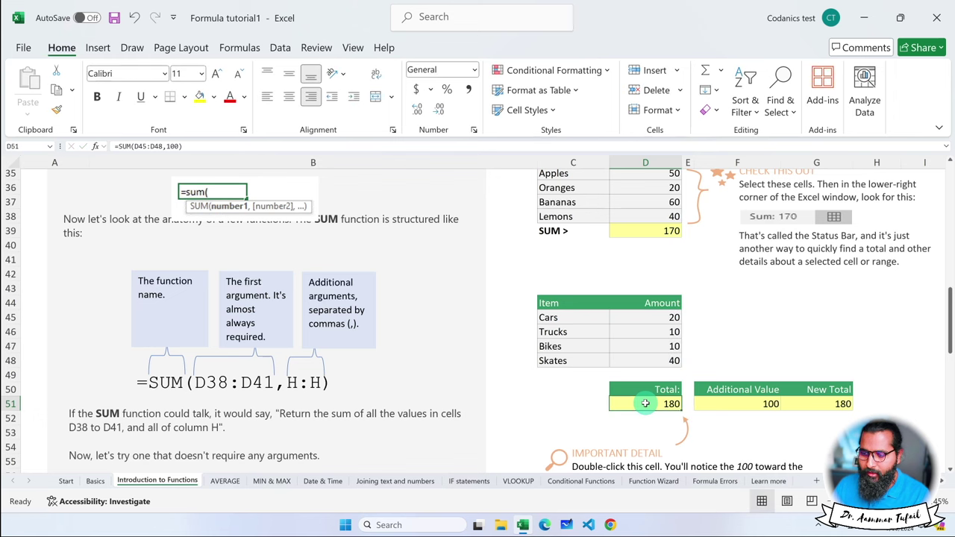
# - Compare the Item amounts in D45:D48 with the Total formula in D51, highlighting its constant argument 100
pyautogui.moveTo(664, 317); pyautogui.dragTo(664, 361)
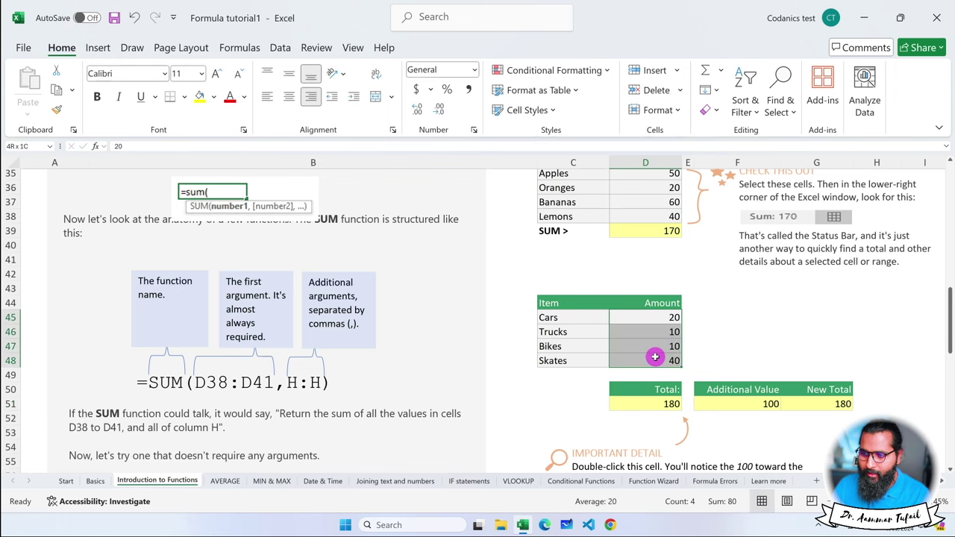
pyautogui.doubleClick(663, 403)
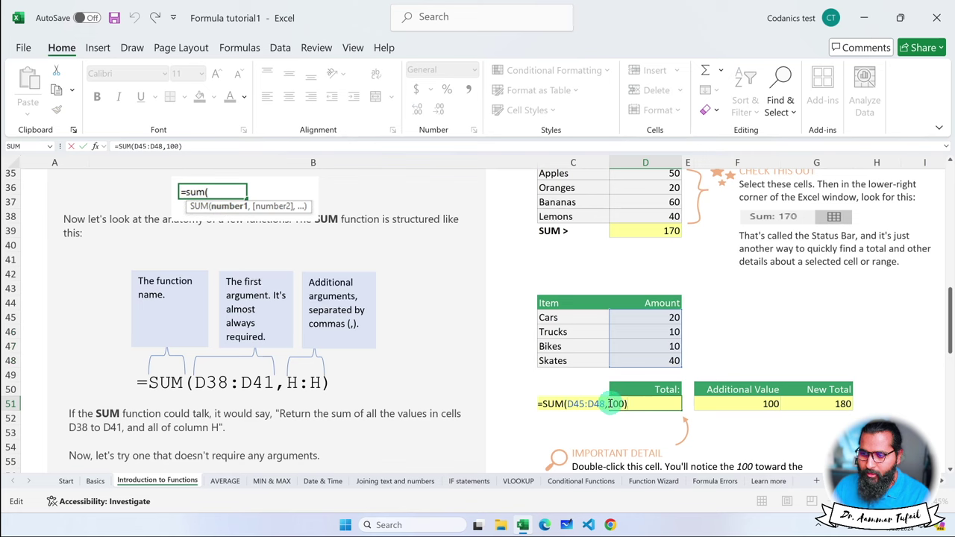
pyautogui.doubleClick(617, 403)
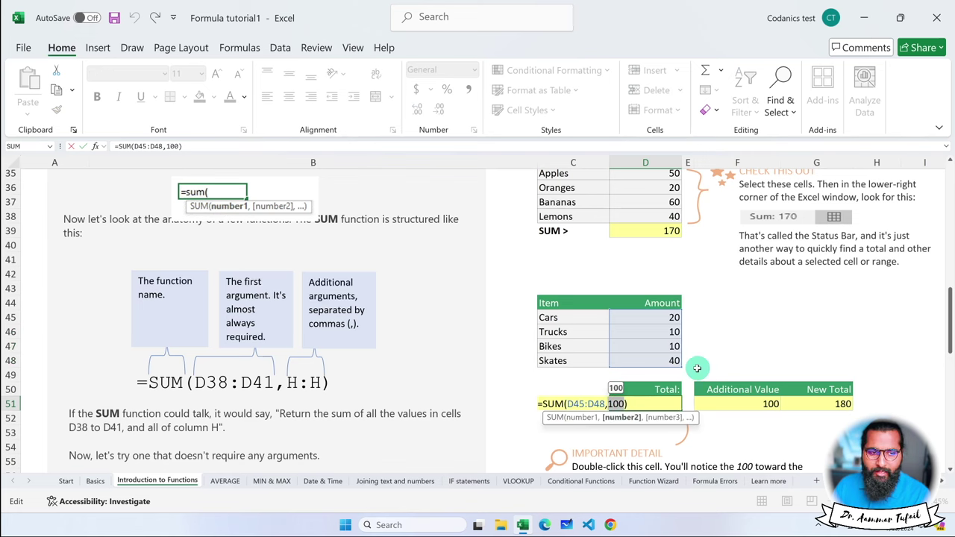
pyautogui.press('Escape')
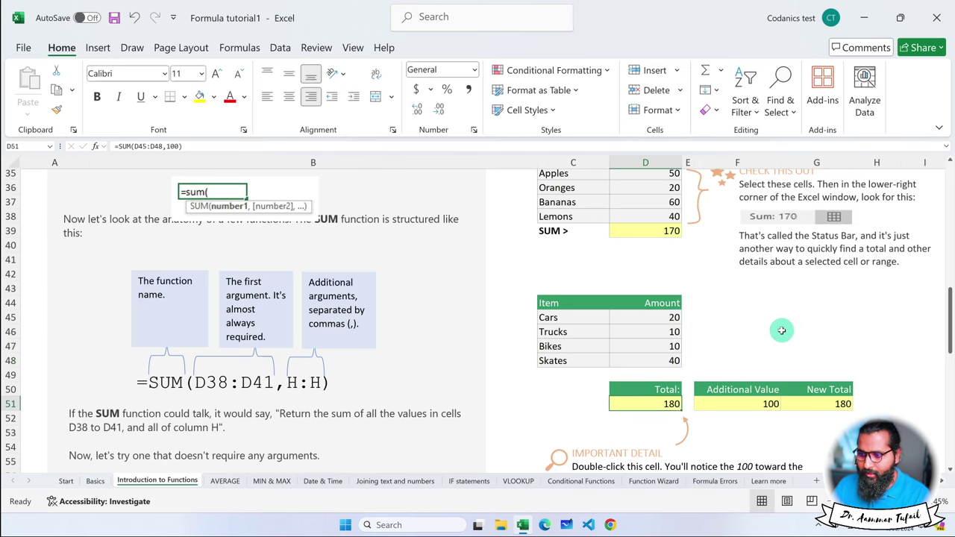
# - Inspect the Additional Value in cell F51 and the New Total formula in G51 that refers to it
pyautogui.scroll(-1, 786, 329)
pyautogui.click(746, 373)
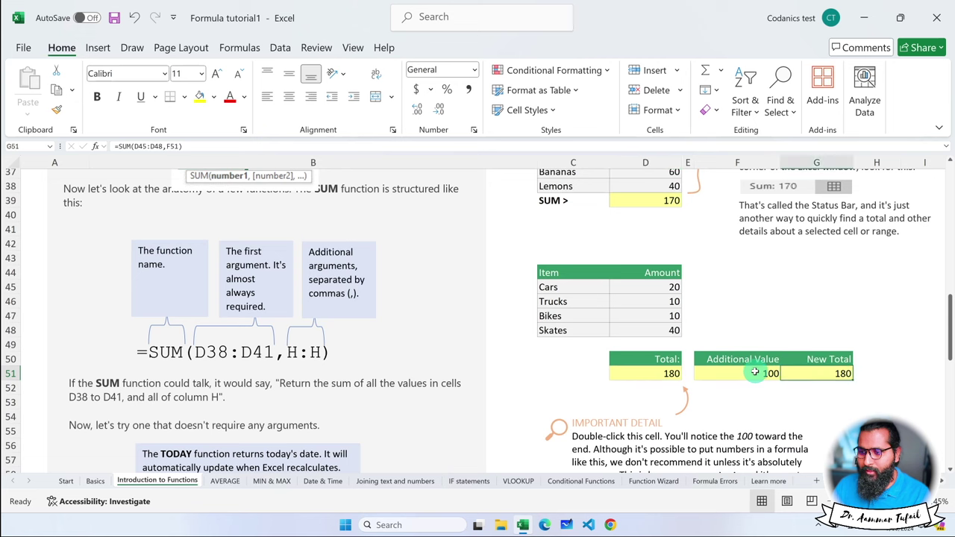
pyautogui.doubleClick(752, 373)
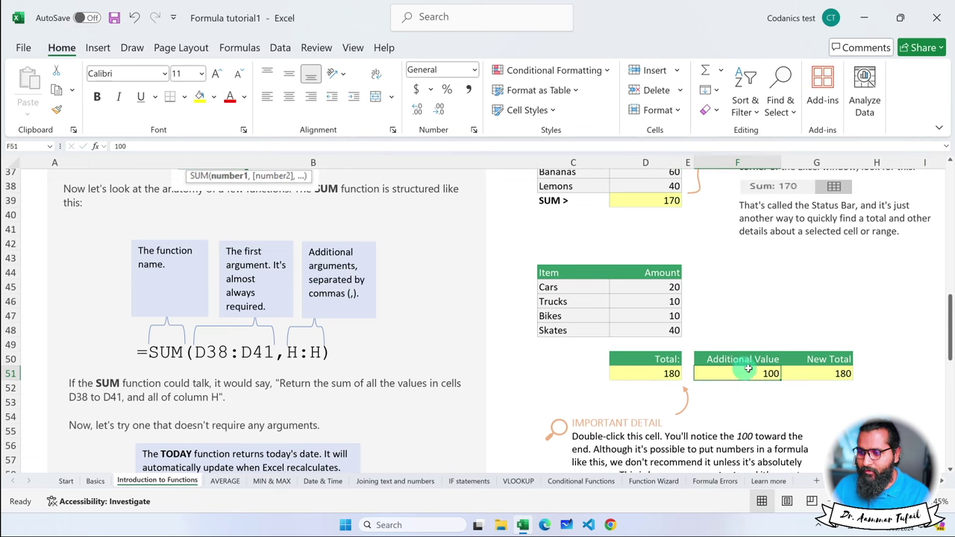
pyautogui.click(833, 371)
# - Read the Important Detail note about constants in formulas and the TODAY function example
pyautogui.scroll(-3, 833, 369)
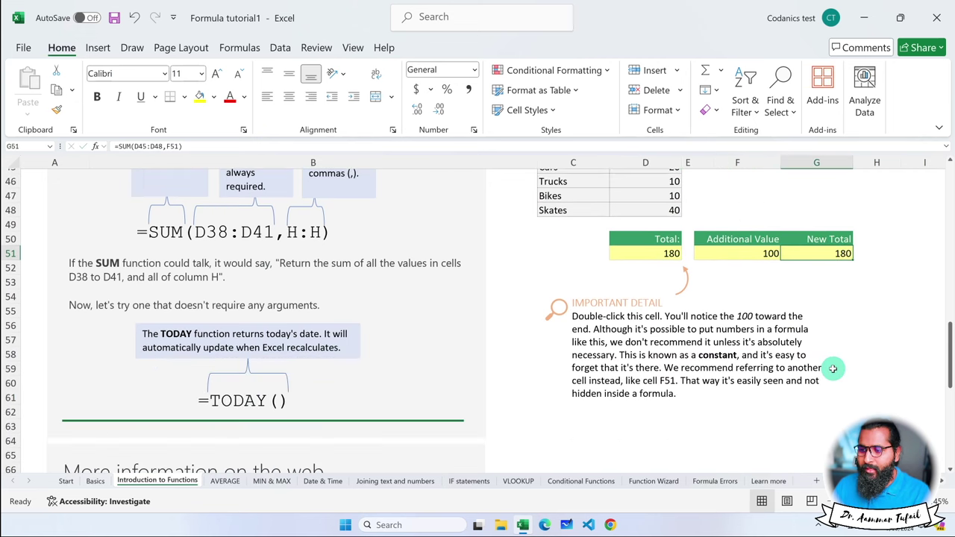
pyautogui.scroll(-1, 832, 369)
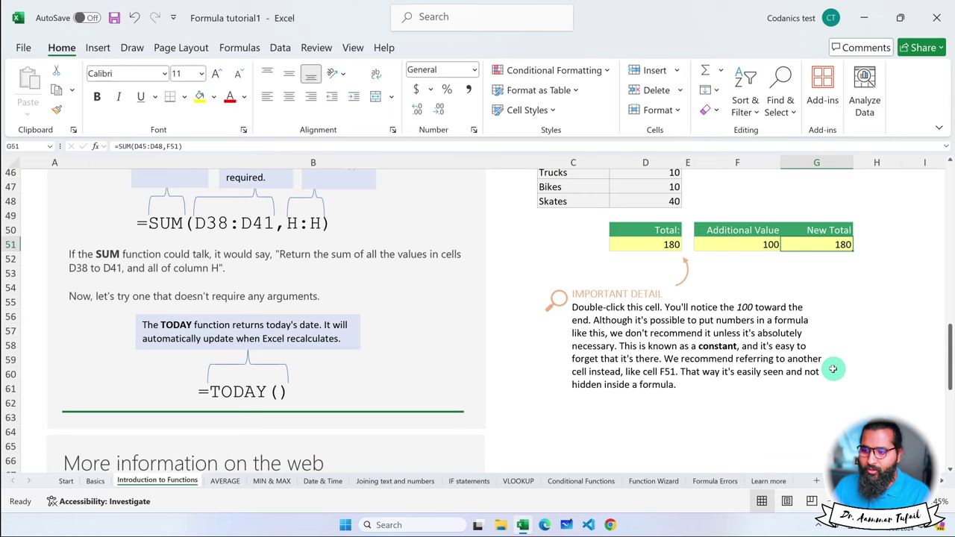
pyautogui.scroll(-2, 833, 368)
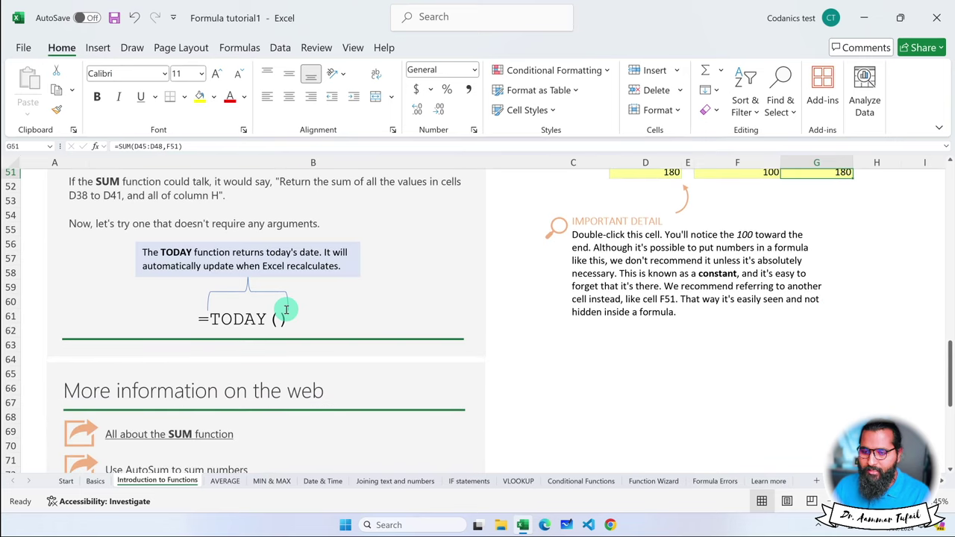
pyautogui.scroll(4, 662, 372)
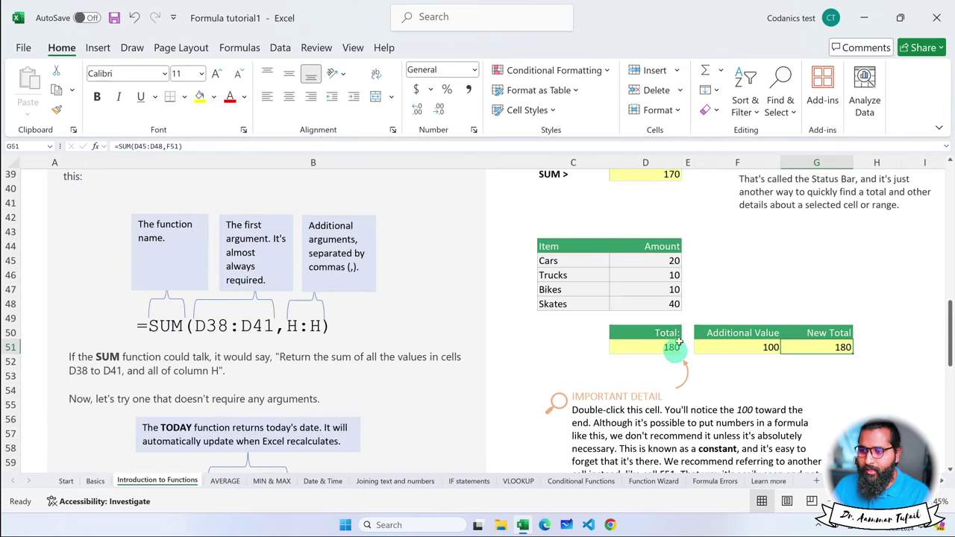
pyautogui.click(716, 248)
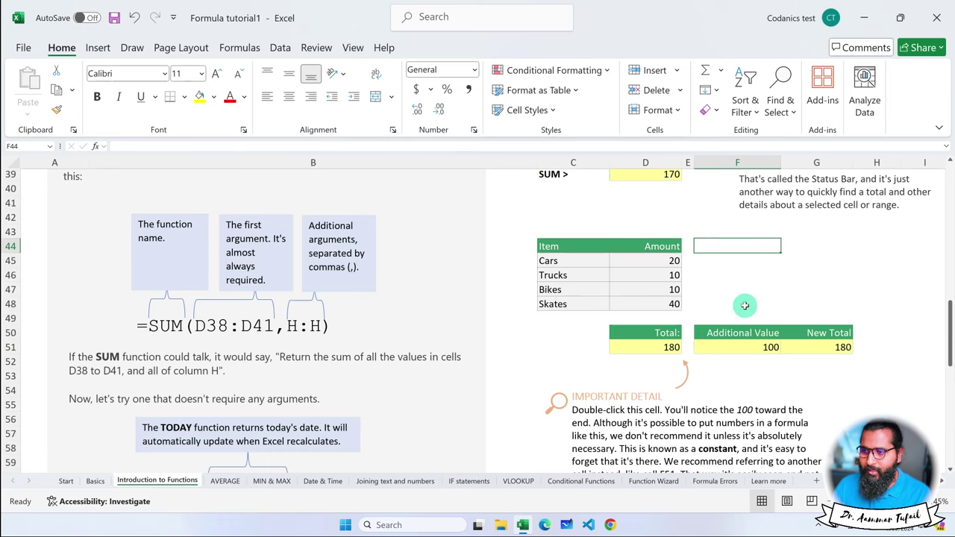
pyautogui.scroll(4, 746, 305)
pyautogui.scroll(-2, 746, 305)
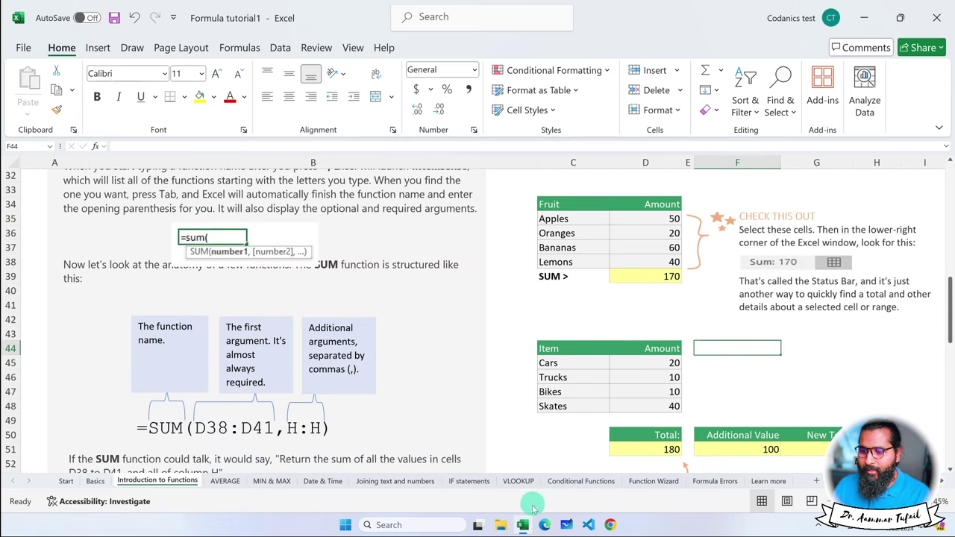
# - Create a new blank workbook and enter the formula =TODAY() in cell A1
pyautogui.click(22, 48)
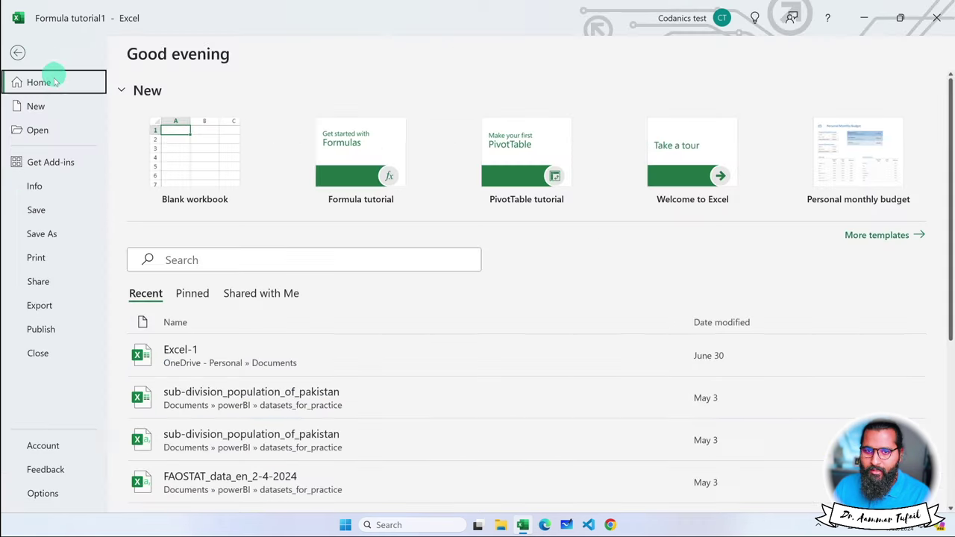
pyautogui.click(167, 132)
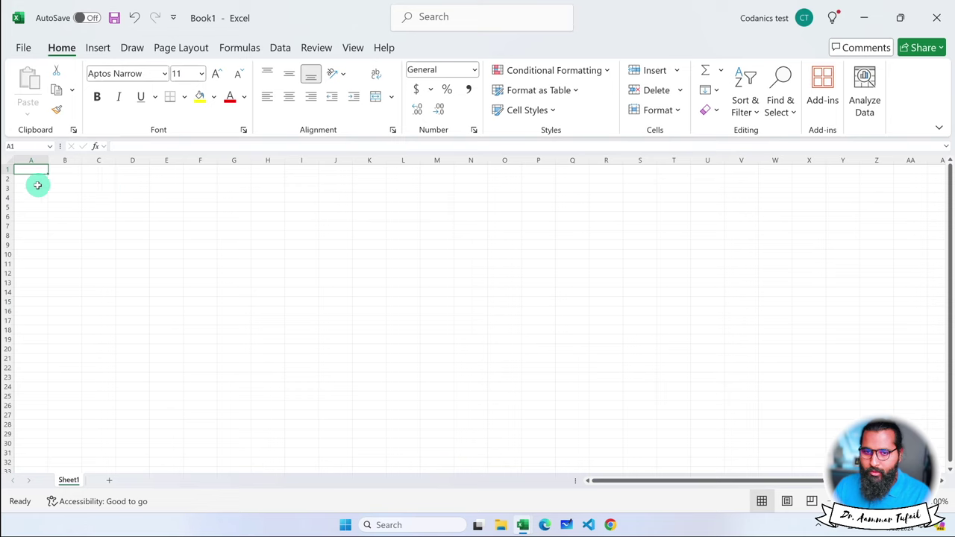
pyautogui.scroll(5, 34, 184)
pyautogui.write('=')
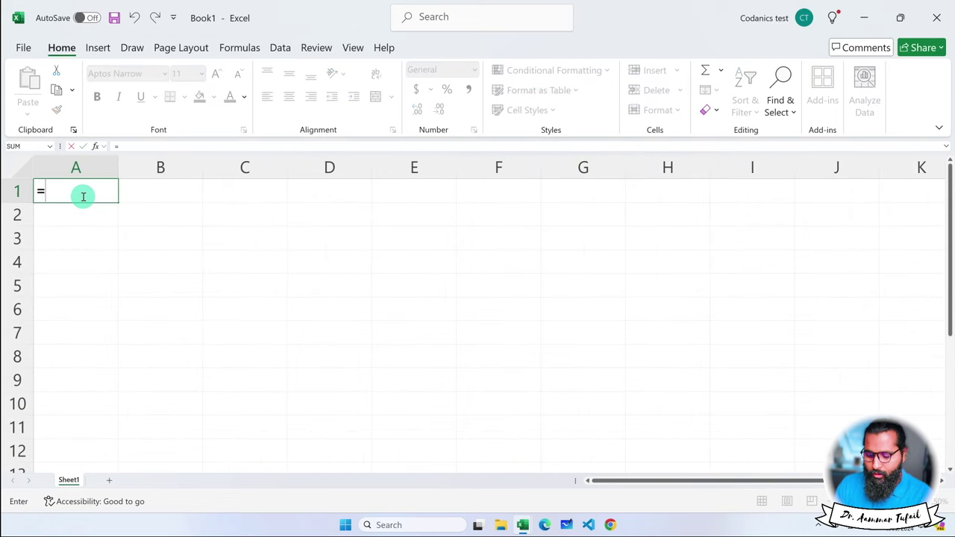
pyautogui.write('TODAY(')
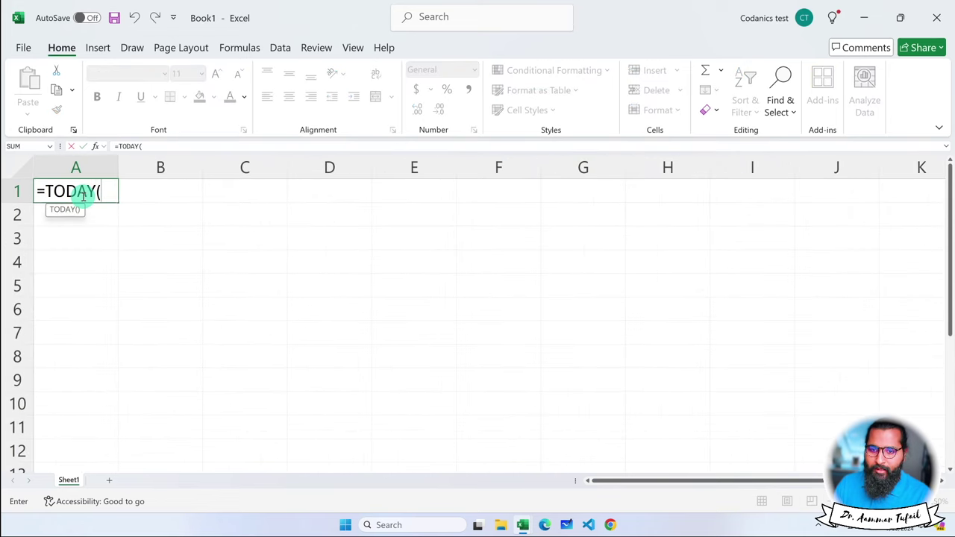
pyautogui.write(')')
pyautogui.press('Return')
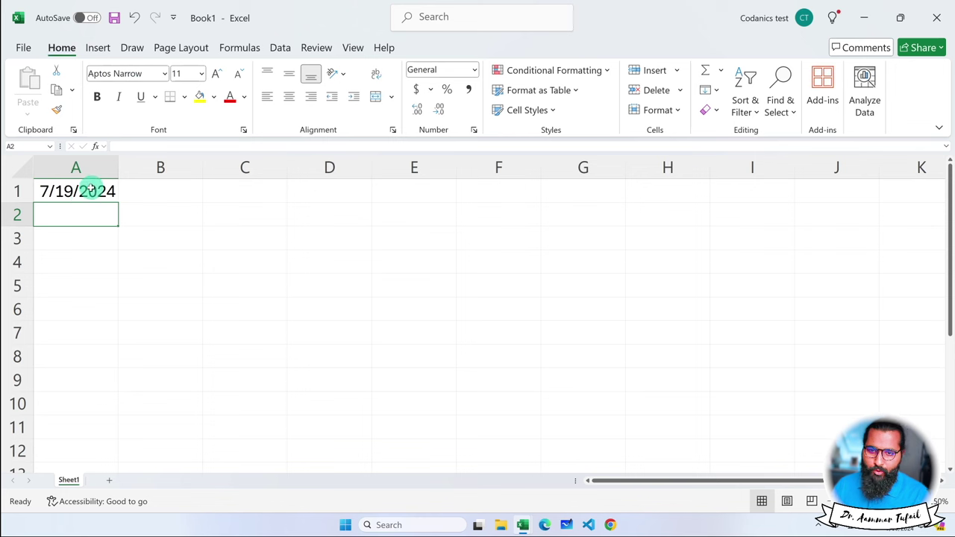
# - Clear the TODAY formula from cell A1 and switch back to the Formula tutorial1 workbook
pyautogui.click(75, 191)
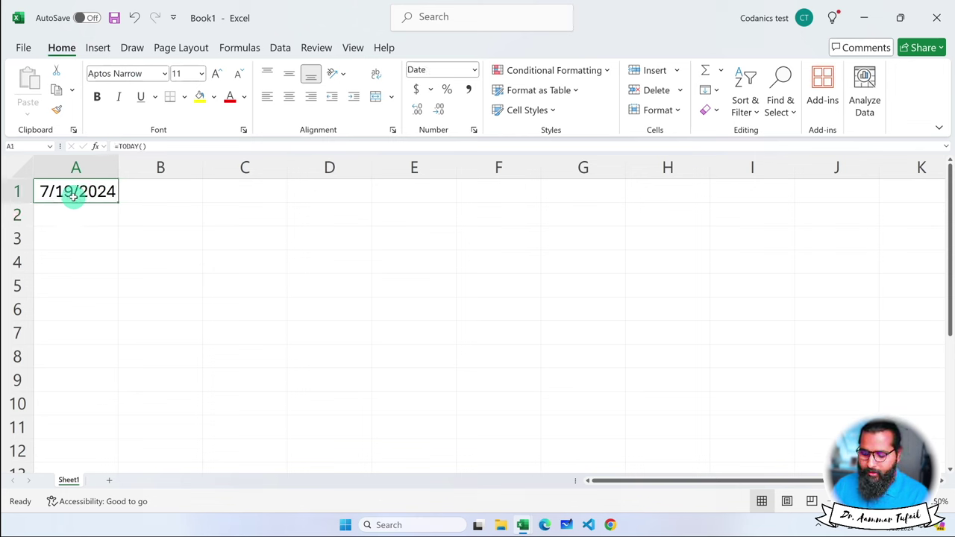
pyautogui.press('Delete')
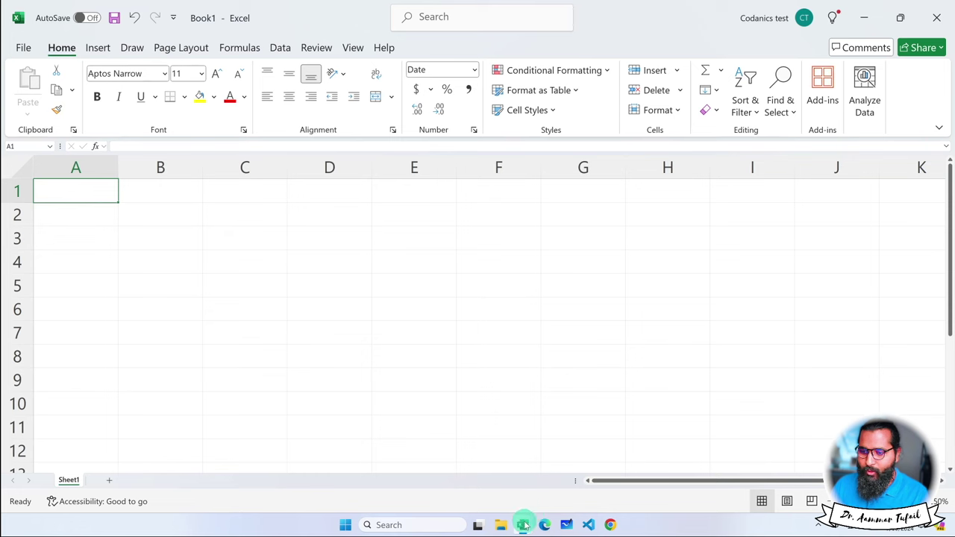
pyautogui.moveTo(523, 525)
pyautogui.click(496, 478)
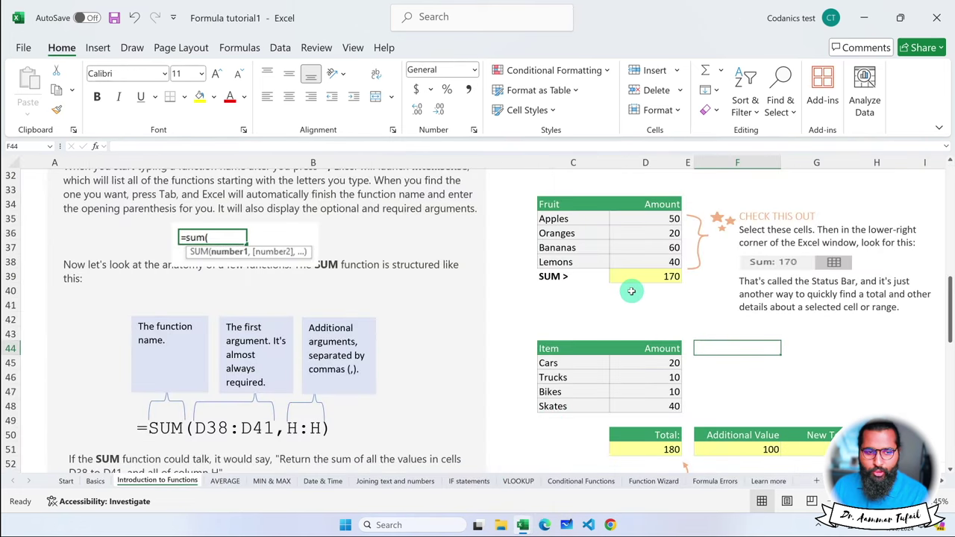
# - Review the rest of the Introduction to Functions sheet down to its web links and open the AVERAGE sheet
pyautogui.scroll(-6, 632, 291)
pyautogui.scroll(3, 632, 291)
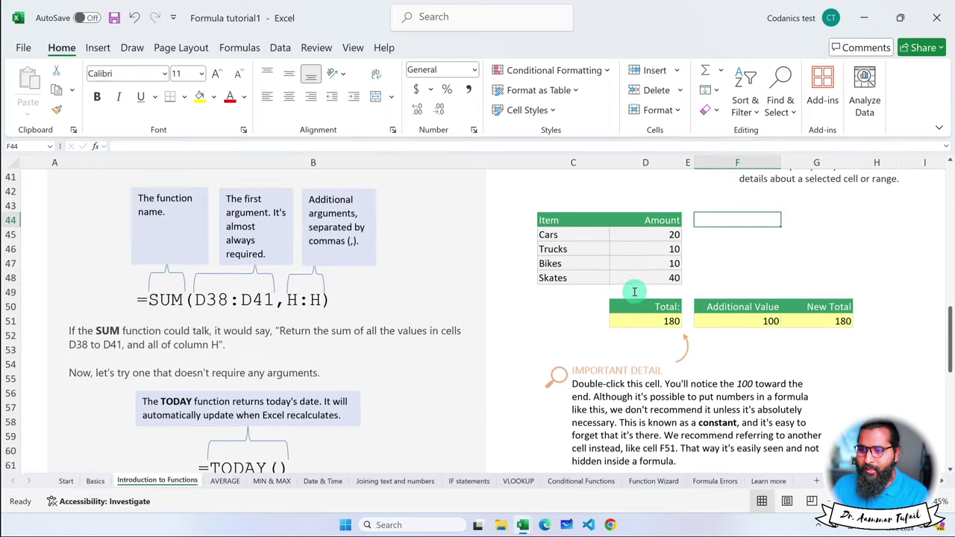
pyautogui.scroll(-4, 633, 291)
pyautogui.scroll(-3, 633, 291)
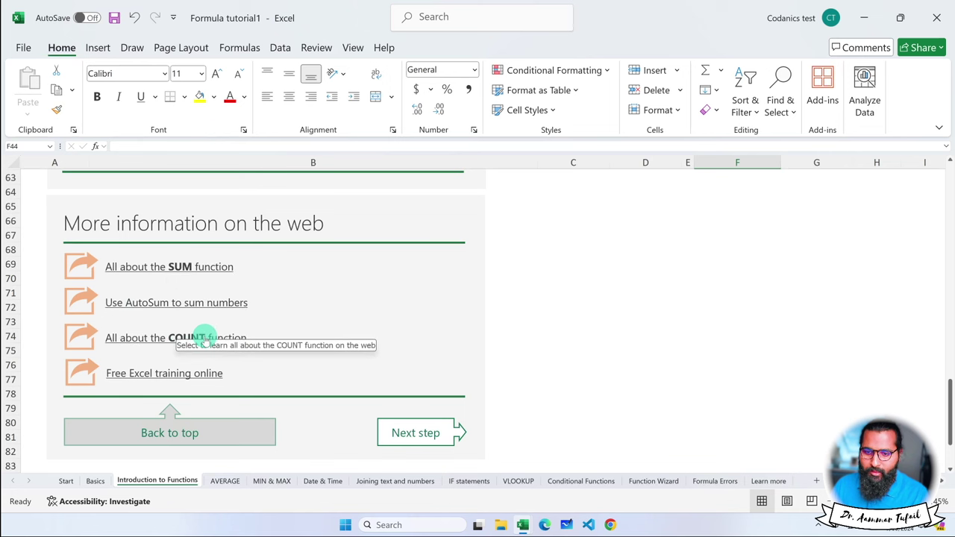
pyautogui.scroll(-1, 188, 385)
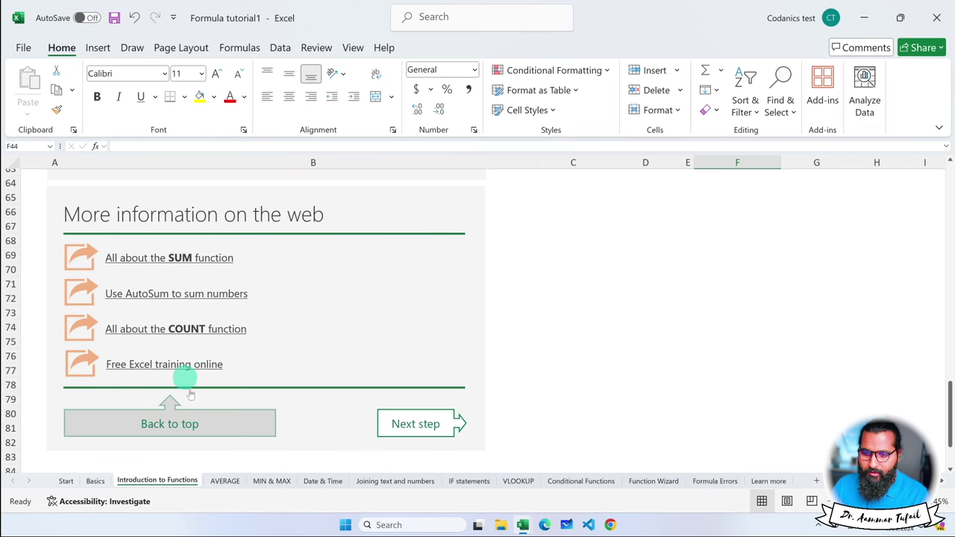
pyautogui.click(225, 481)
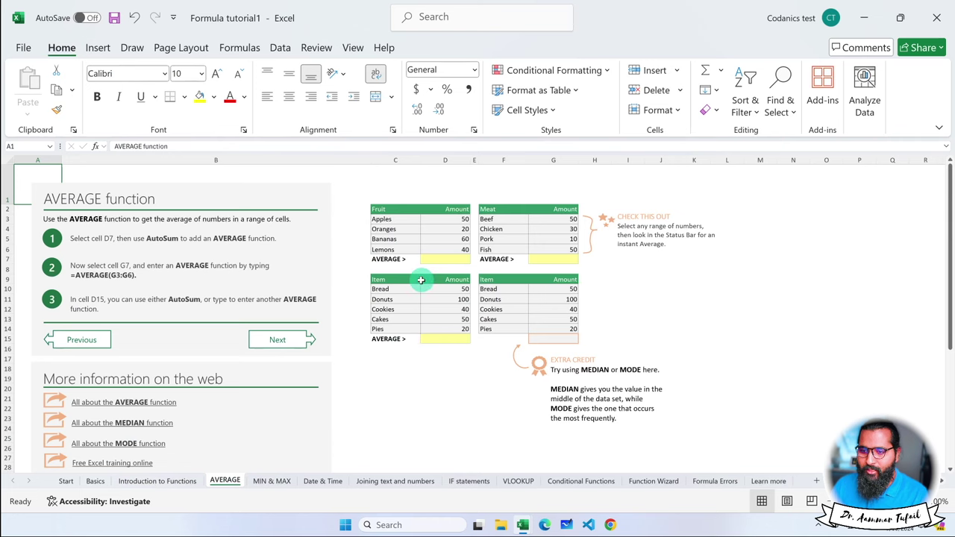
# - Enter =AVERAGE(D3:D6) in cell D7 to average the Fruit amounts
pyautogui.scroll(3, 421, 280)
pyautogui.scroll(-1, 423, 279)
pyautogui.click(663, 297)
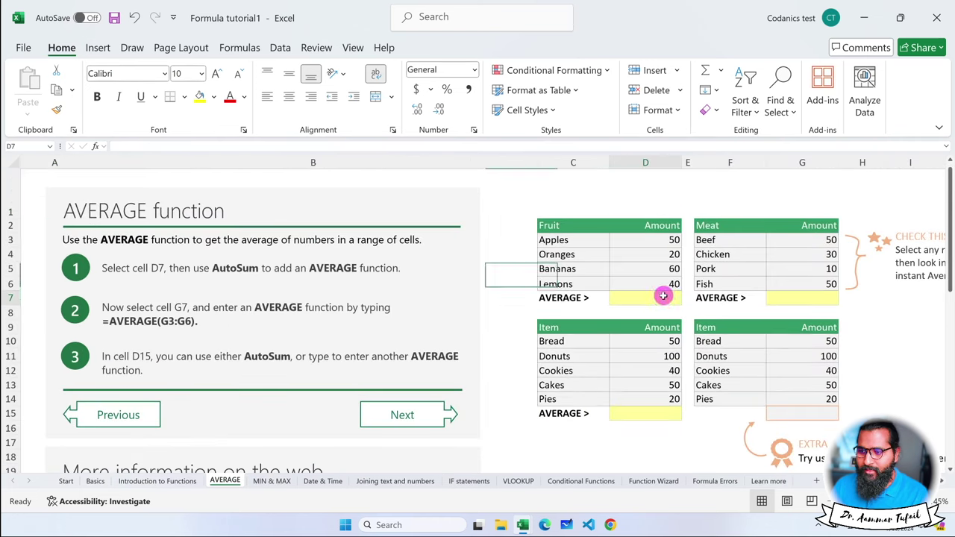
pyautogui.write('=average')
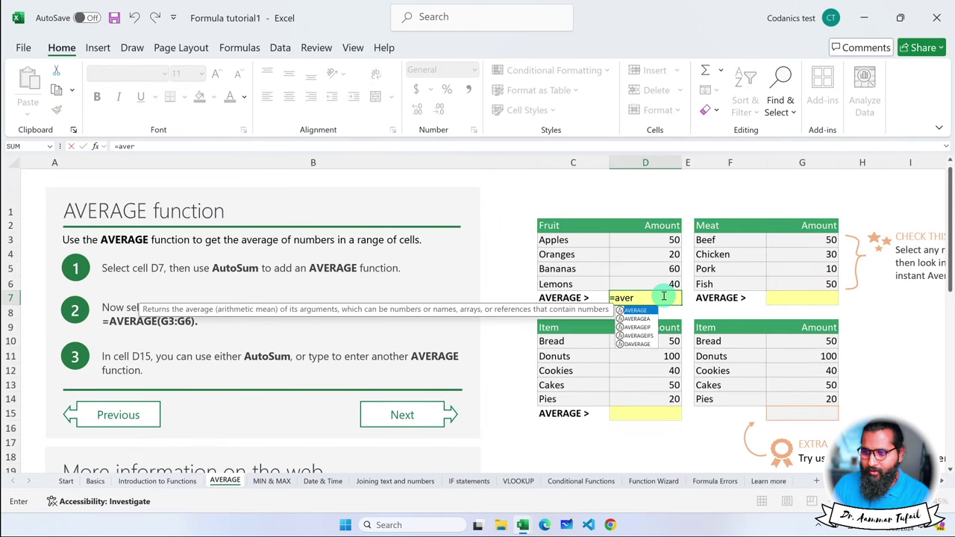
pyautogui.press('Tab')
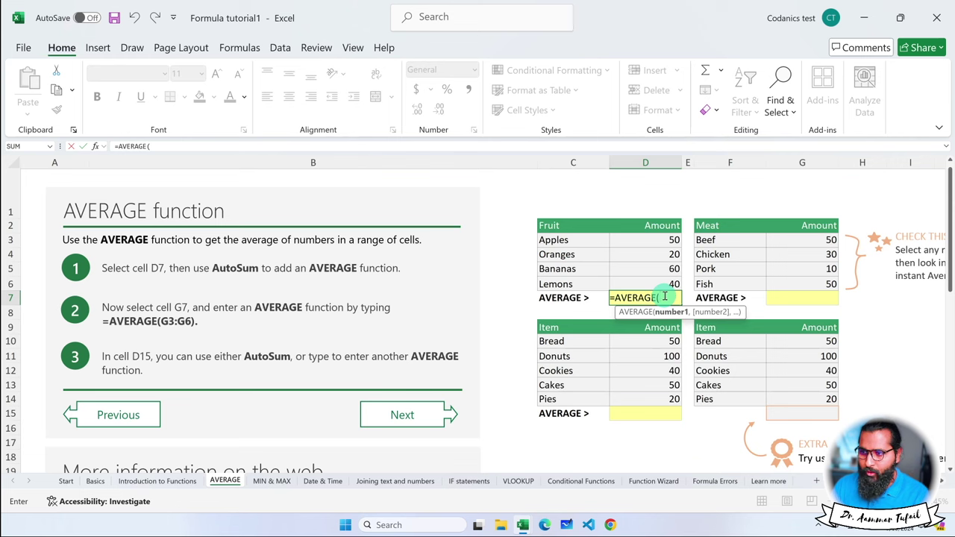
pyautogui.moveTo(667, 241); pyautogui.dragTo(665, 279)
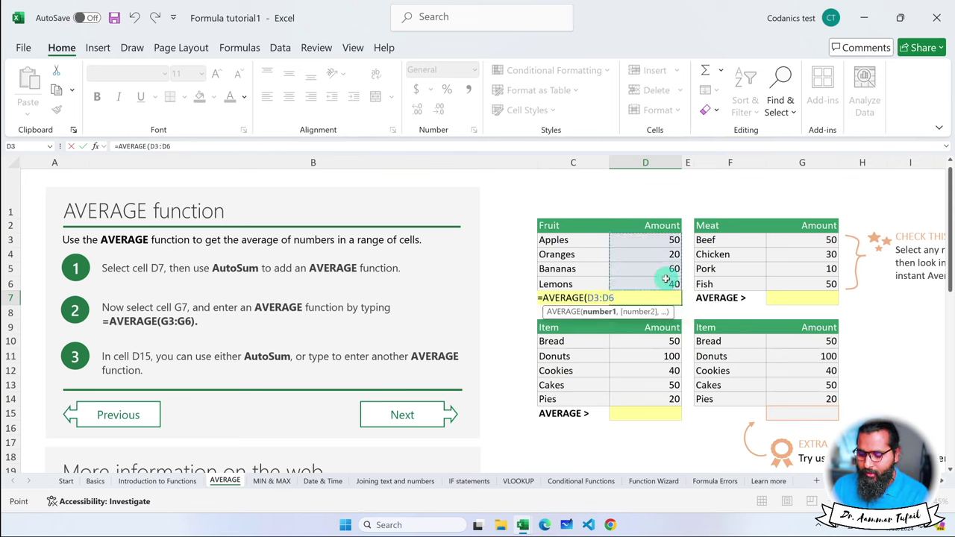
pyautogui.press('Return')
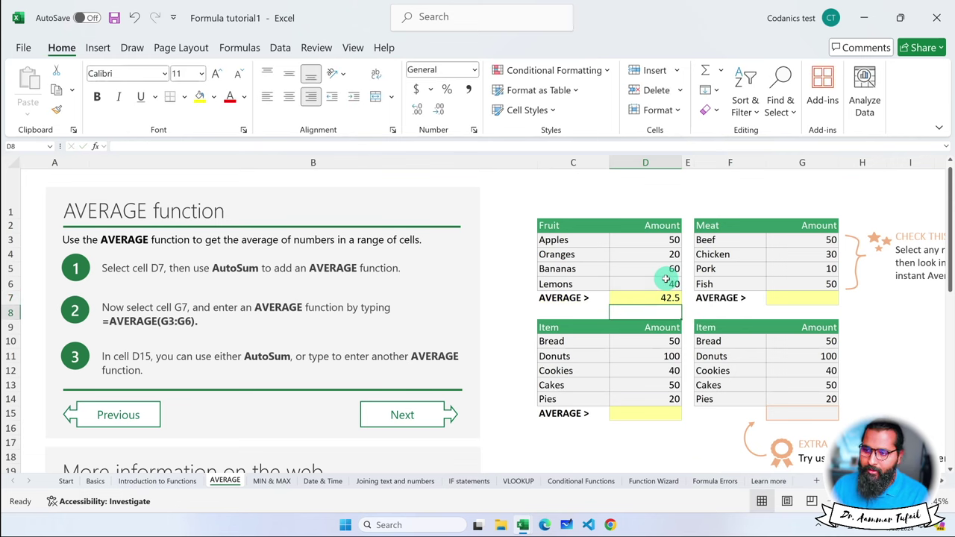
# - Inspect the Fruit amounts in D3:D6 individually and as a range, and check the AVERAGE formula in D7
pyautogui.click(671, 241)
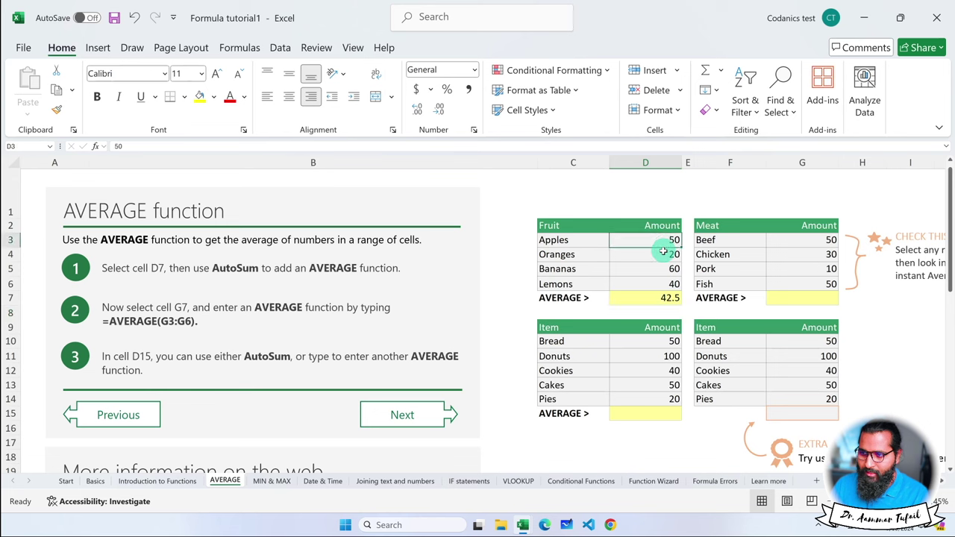
pyautogui.click(667, 253)
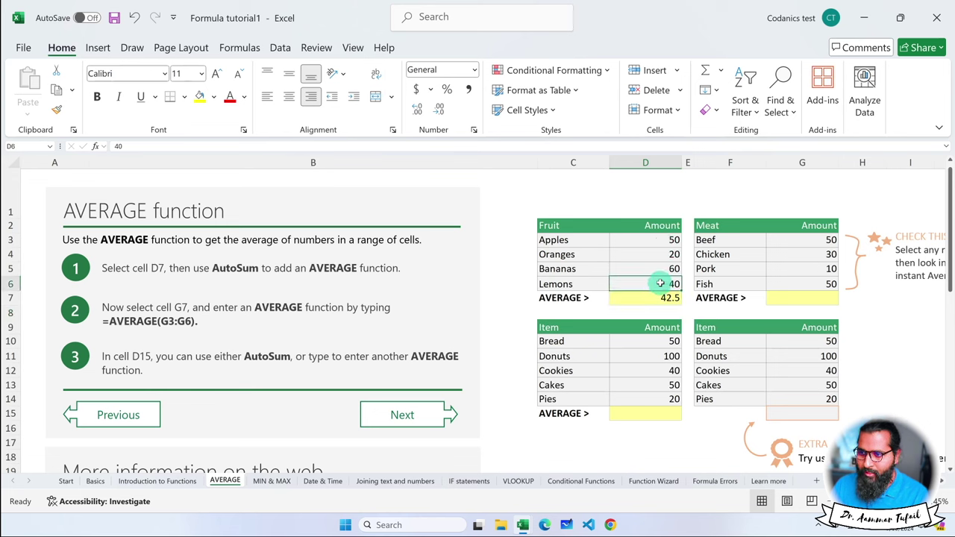
pyautogui.moveTo(661, 240); pyautogui.dragTo(654, 282)
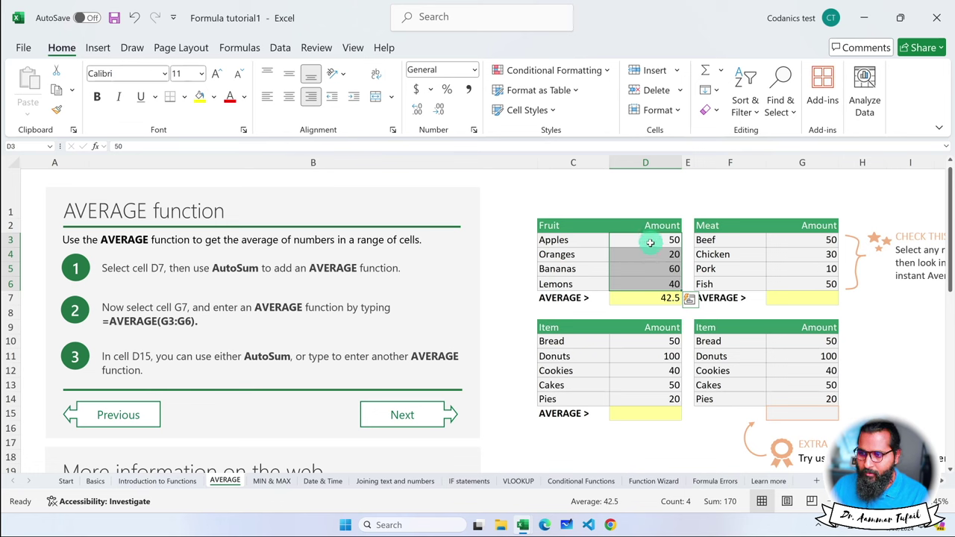
pyautogui.click(649, 253)
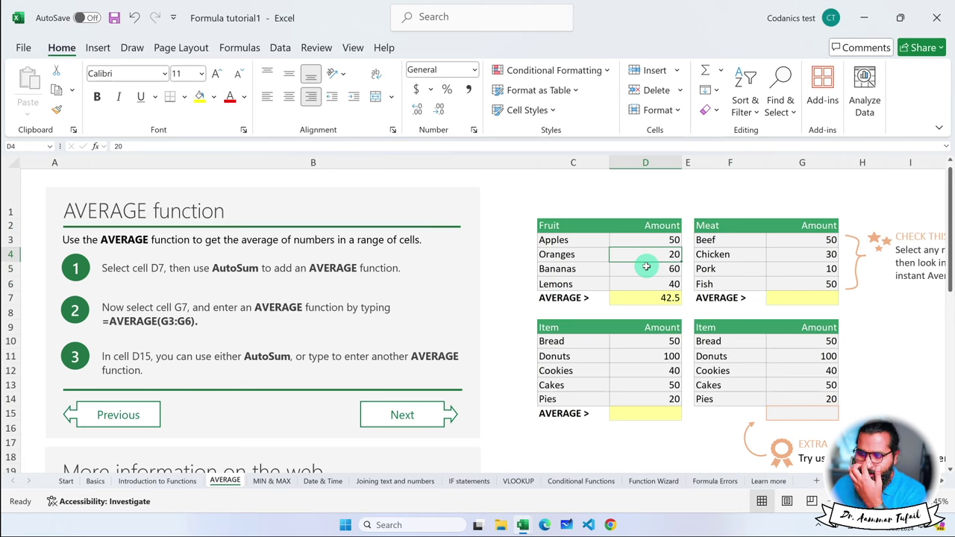
pyautogui.click(646, 270)
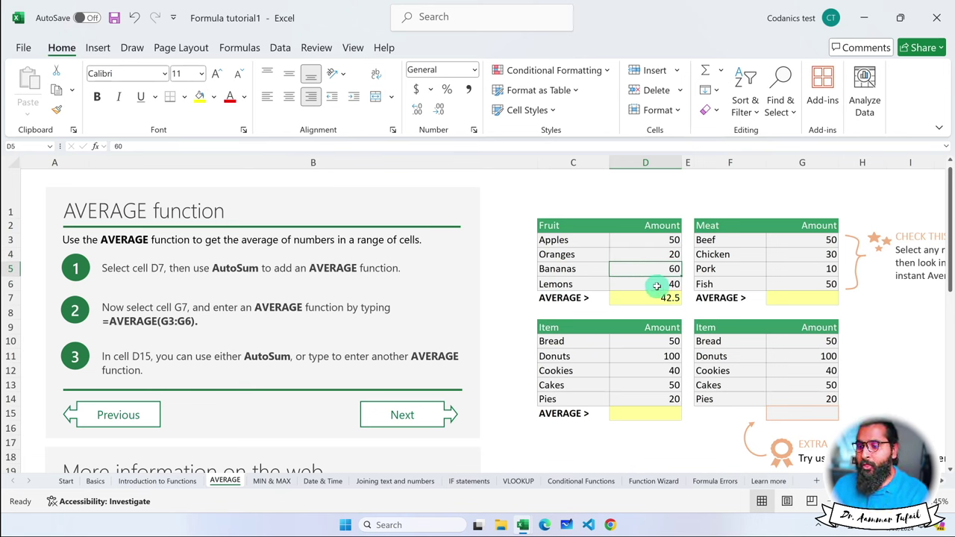
pyautogui.click(657, 286)
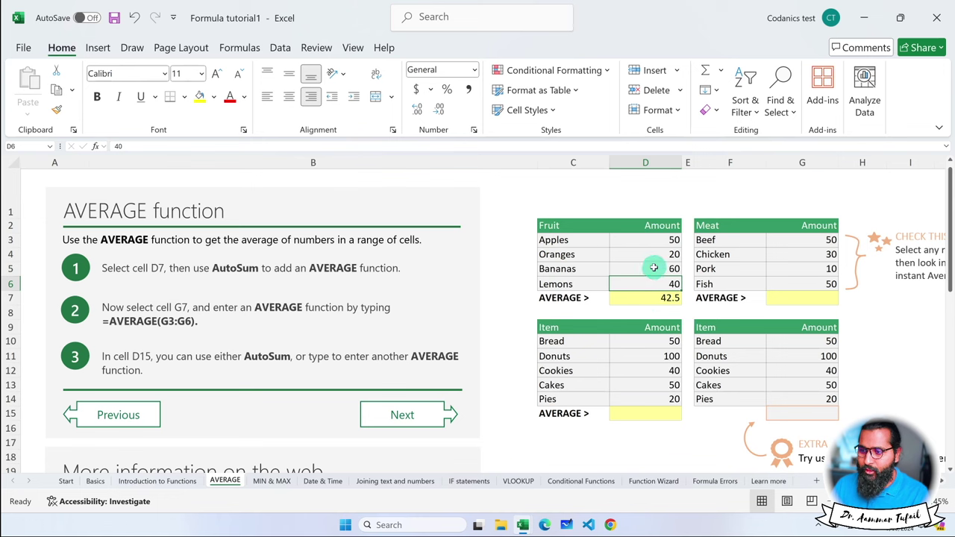
pyautogui.keyDown('shift'); pyautogui.click(650, 243); pyautogui.keyUp('shift')
pyautogui.click(655, 298)
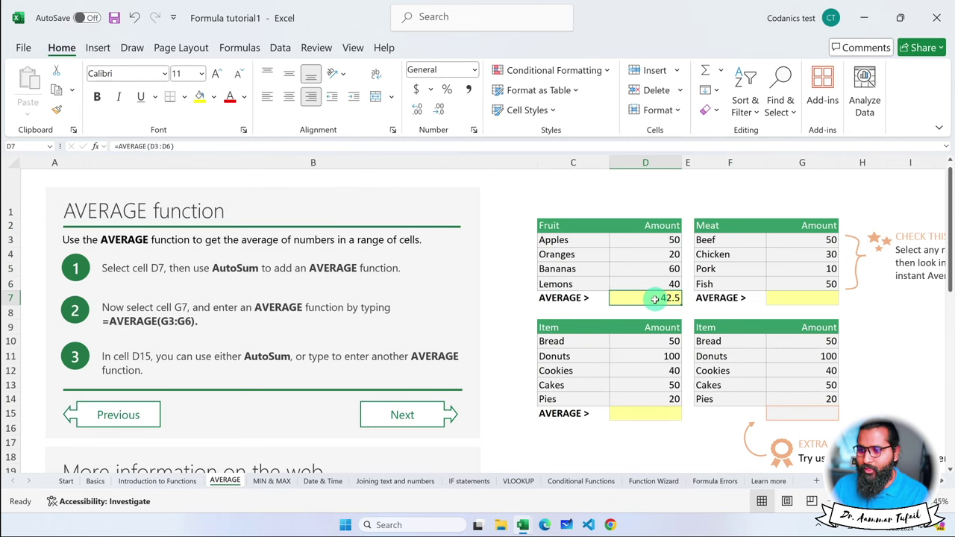
# - Replace the AVERAGE formula in cell D7 with =SUM(D3:D6)
pyautogui.hscroll(2, 655, 299)
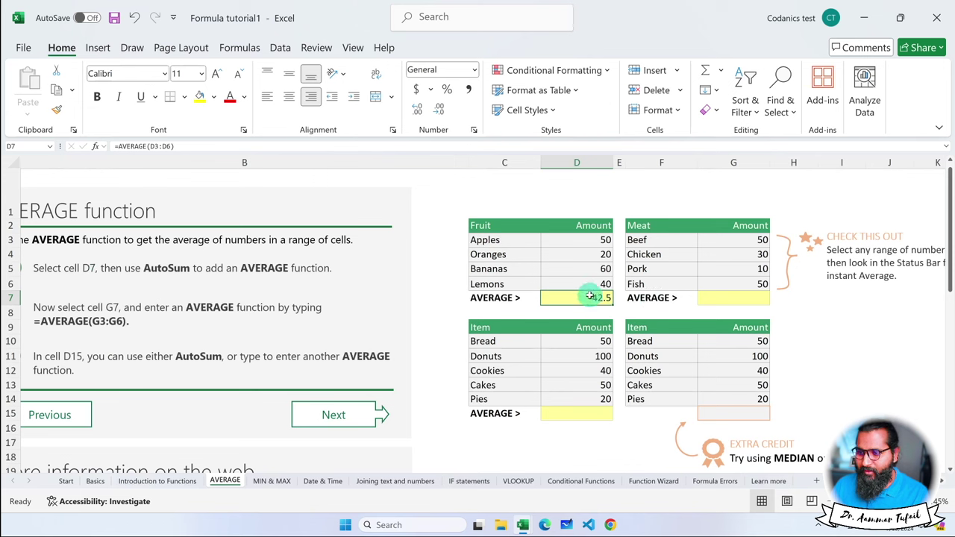
pyautogui.write('=')
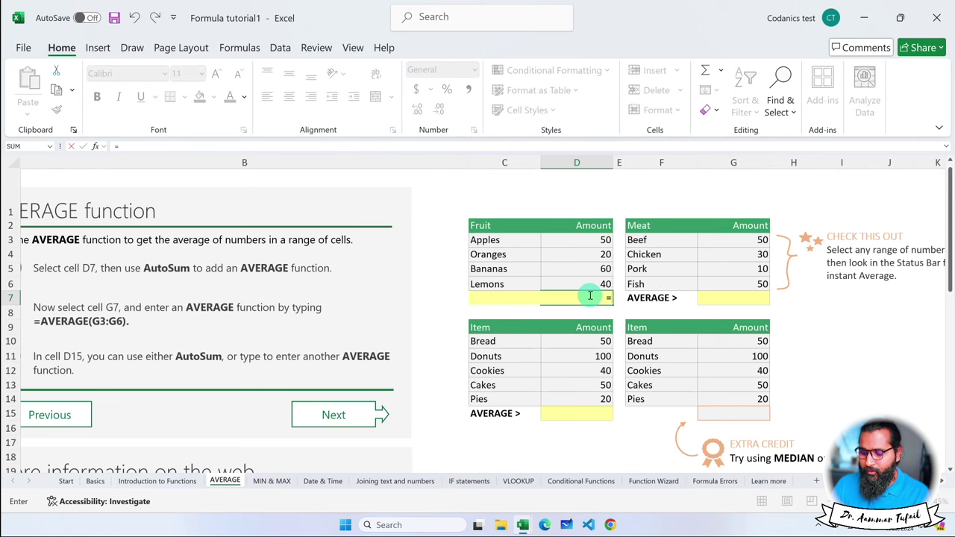
pyautogui.write('SUM(')
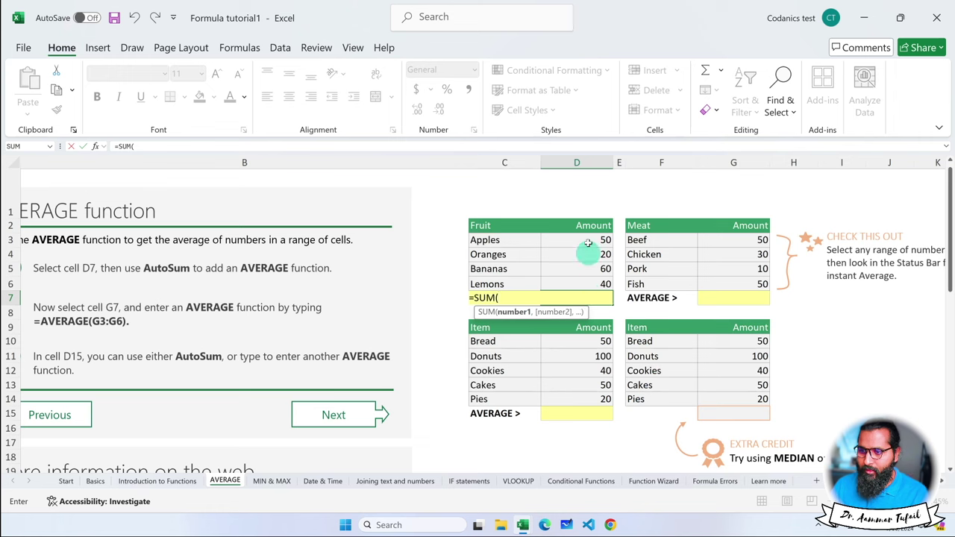
pyautogui.moveTo(587, 240); pyautogui.dragTo(584, 280)
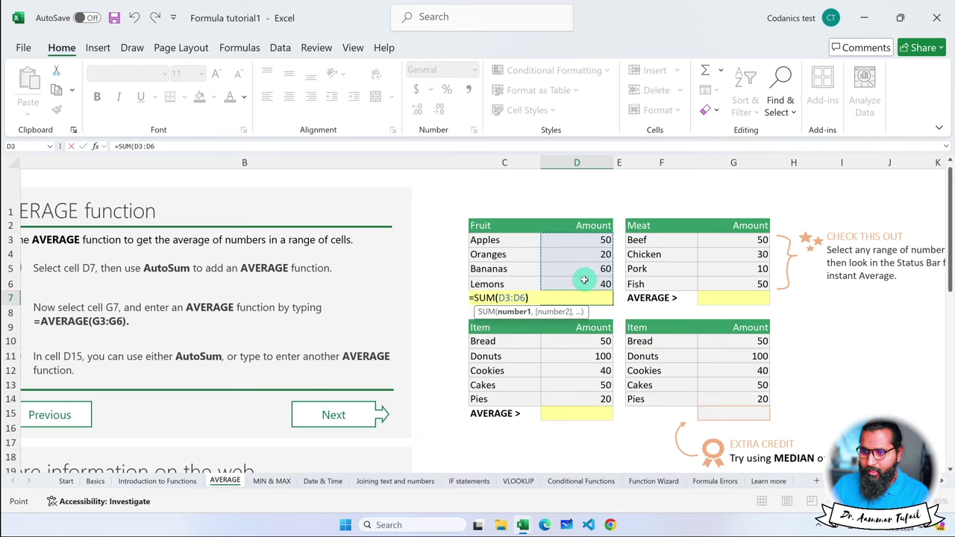
pyautogui.press('Return')
# - Extend the formula in D7 to divide the sum of the Fruit amounts by 4
pyautogui.doubleClick(583, 298)
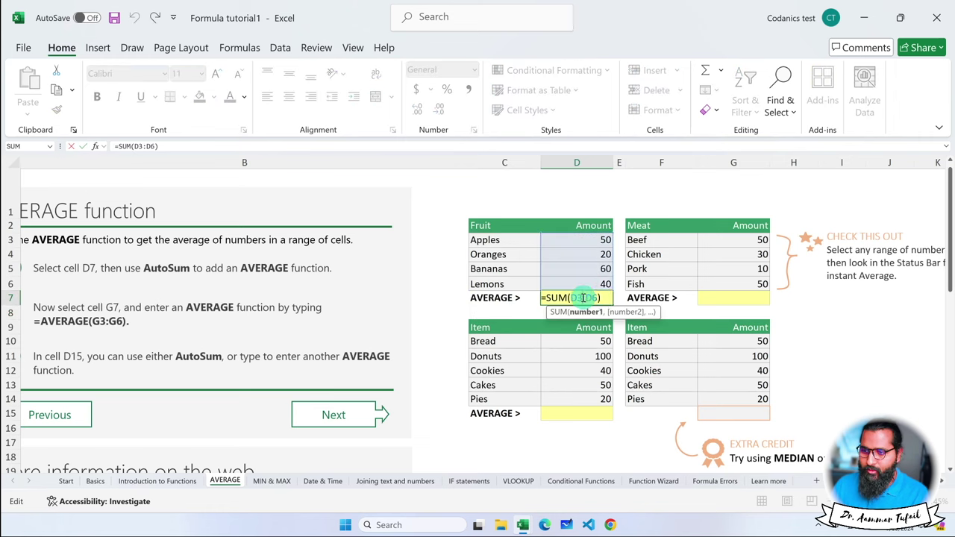
pyautogui.click(601, 297)
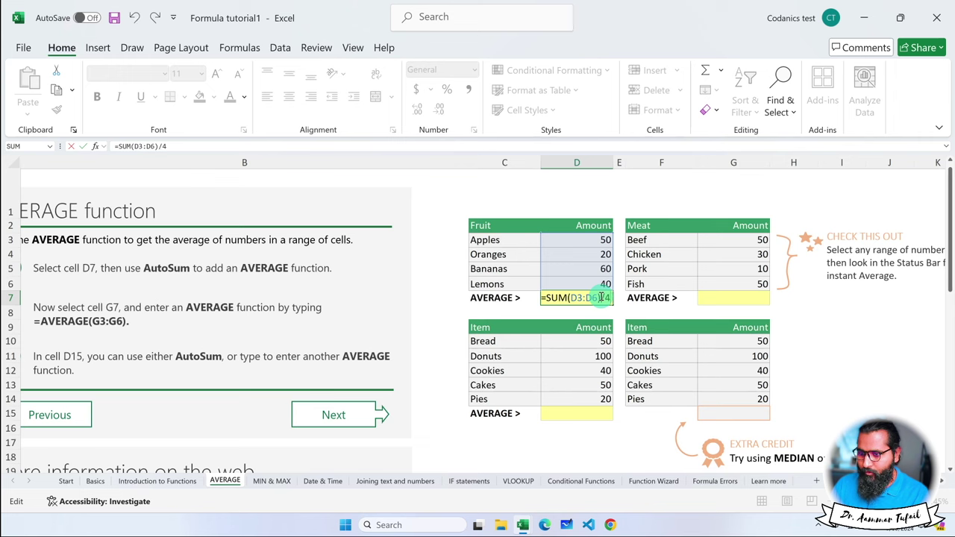
pyautogui.write('/4')
pyautogui.press('Return')
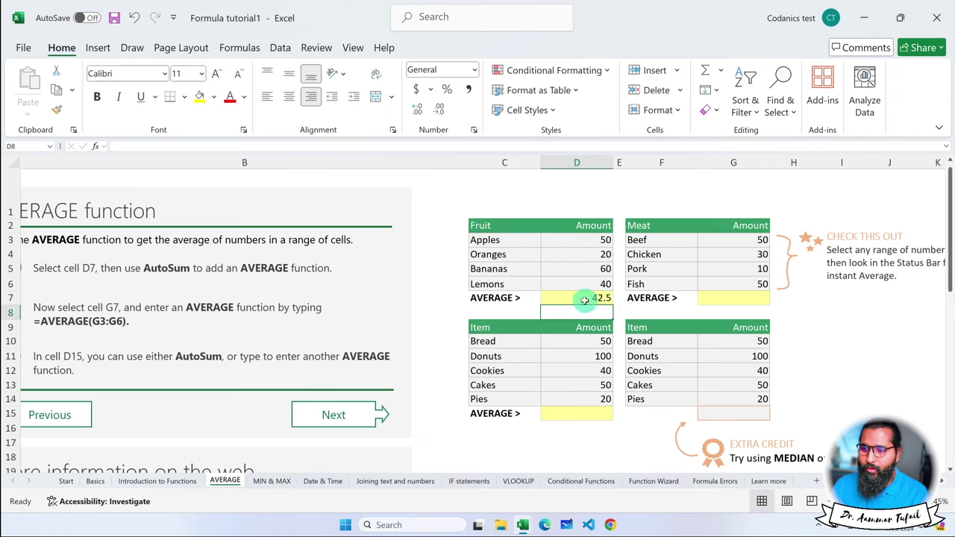
# - Replace the formula in cell D7 with an AVERAGE of the Fruit amounts in D3:D6
pyautogui.doubleClick(585, 299)
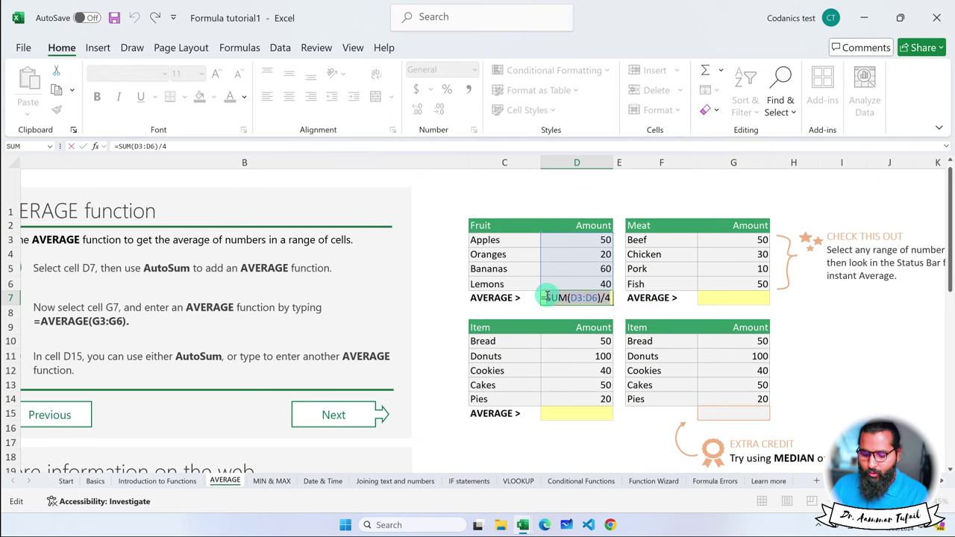
pyautogui.hotkey('ctrl', 'a')
pyautogui.write('=aver')
pyautogui.doubleClick(565, 309)
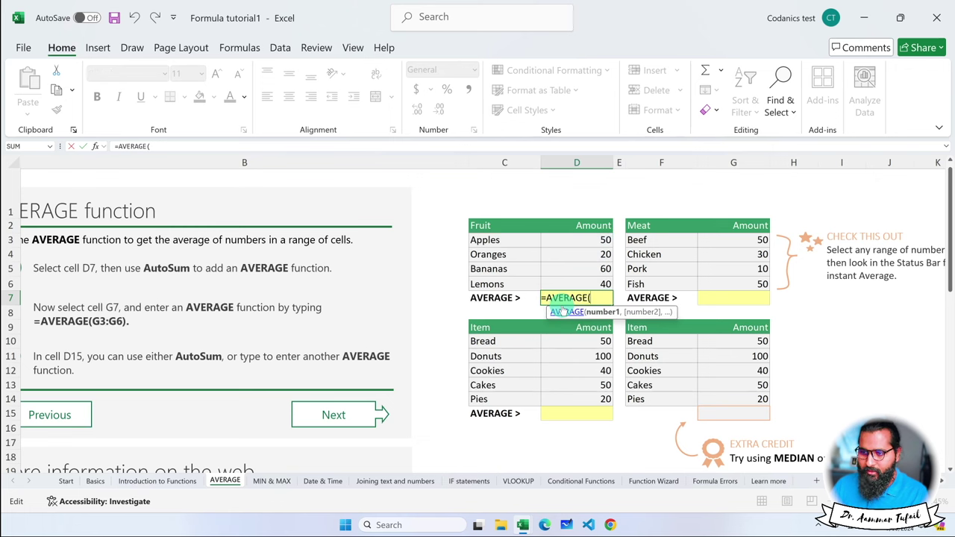
pyautogui.moveTo(594, 246); pyautogui.dragTo(596, 282)
pyautogui.press('Return')
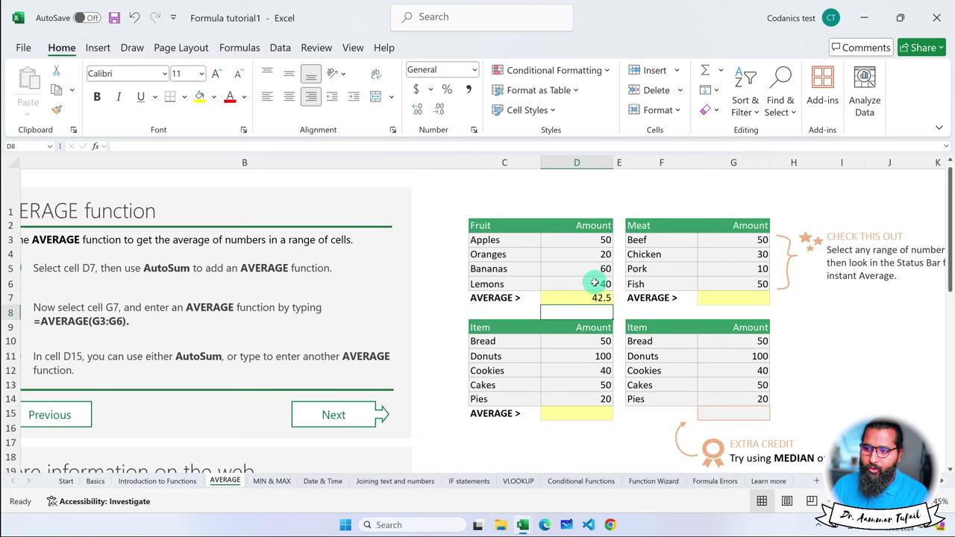
# - Use AutoSum's Average function in cell G7 to average the Meat amounts in G3:G6
pyautogui.click(733, 301)
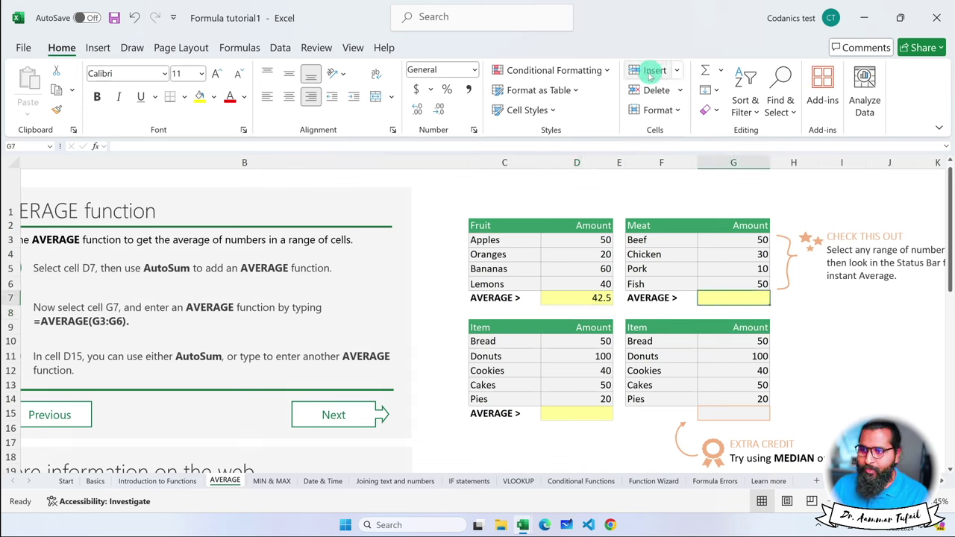
pyautogui.click(722, 72)
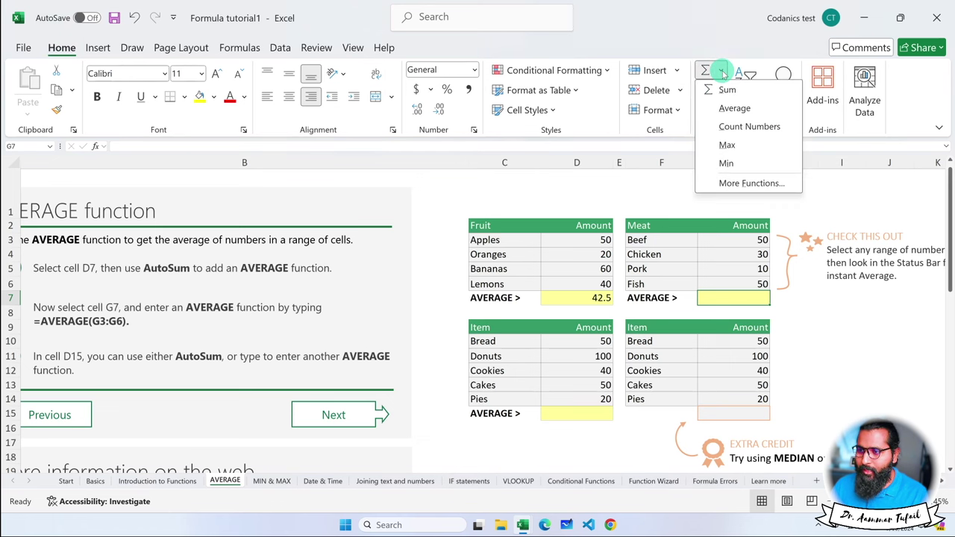
pyautogui.click(735, 107)
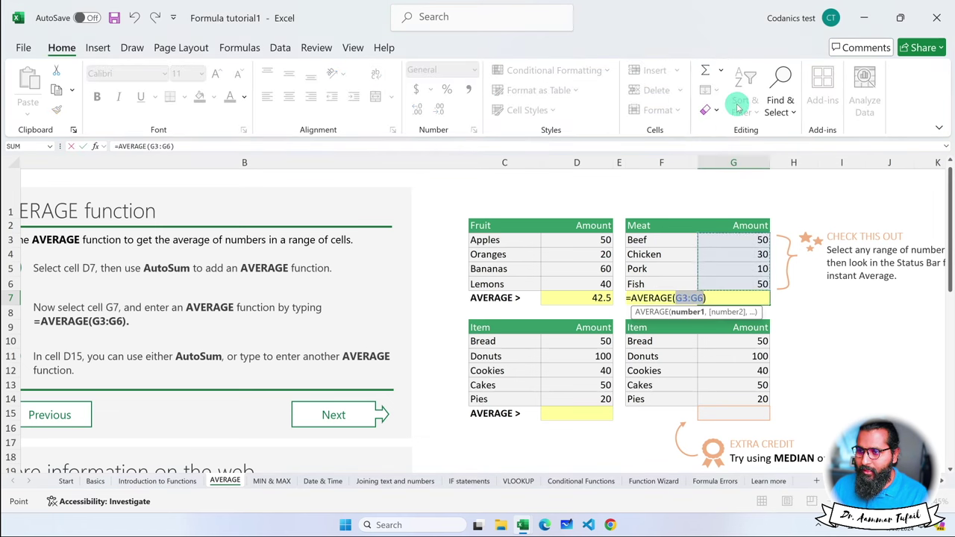
pyautogui.press('Return')
pyautogui.click(743, 296)
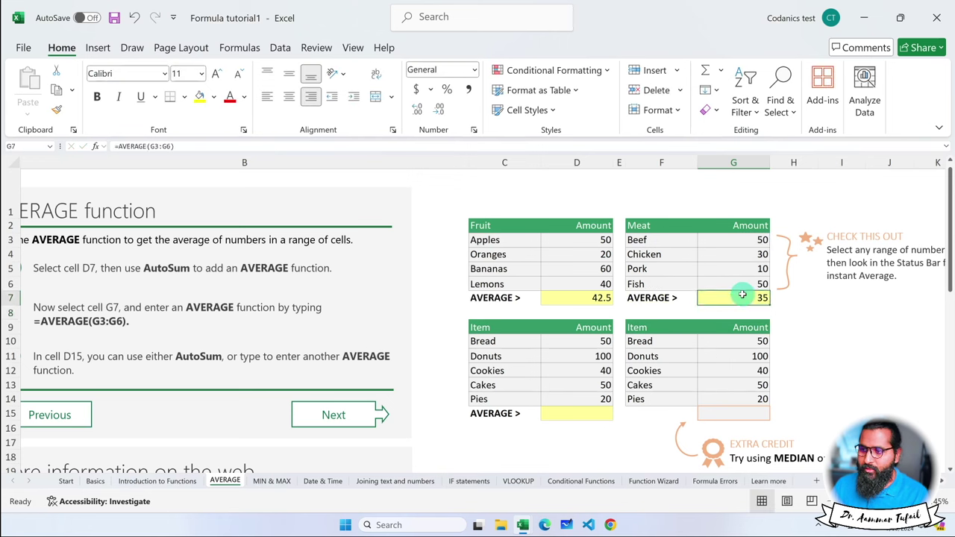
# - Insert an AutoSum formula for D10:D14 in cell D15 and change its function from SUM to AVERAGE
pyautogui.click(721, 70)
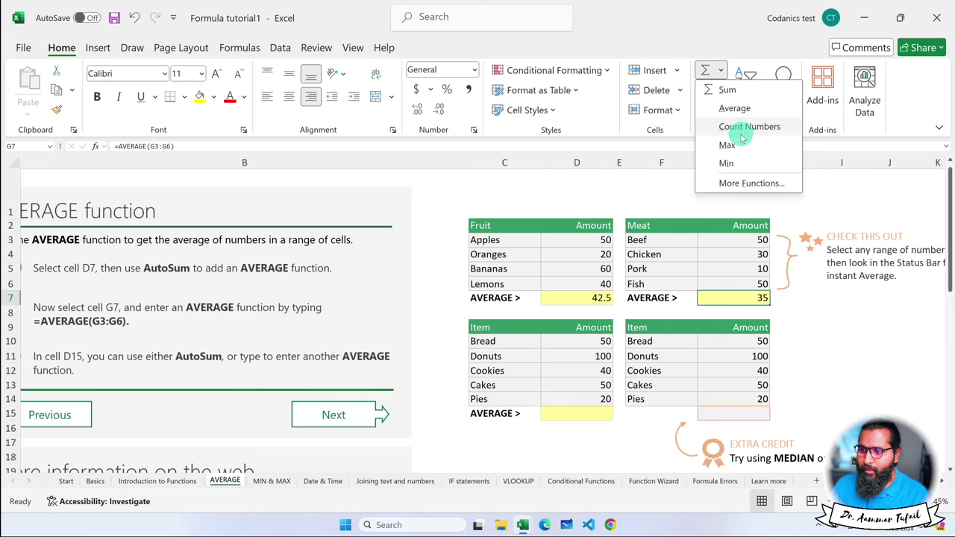
pyautogui.click(588, 416)
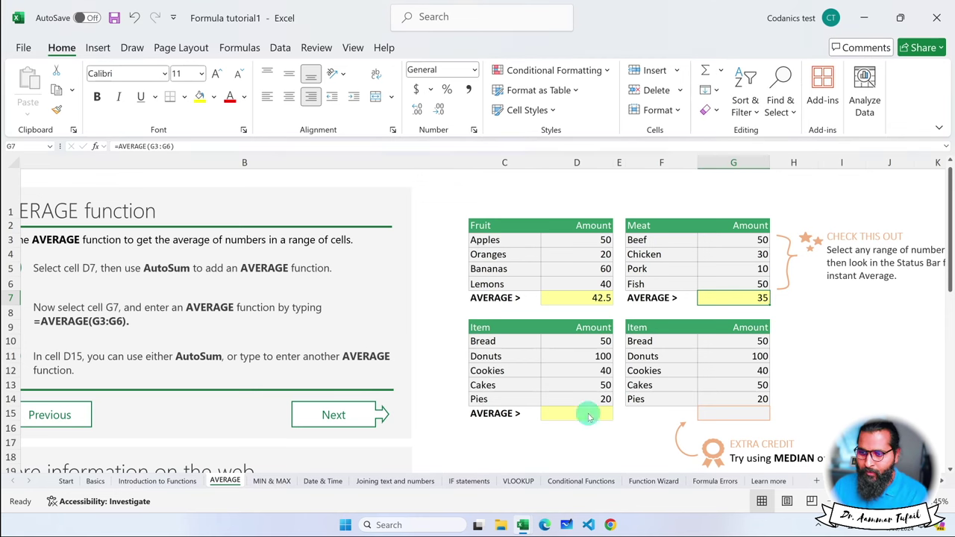
pyautogui.click(588, 416)
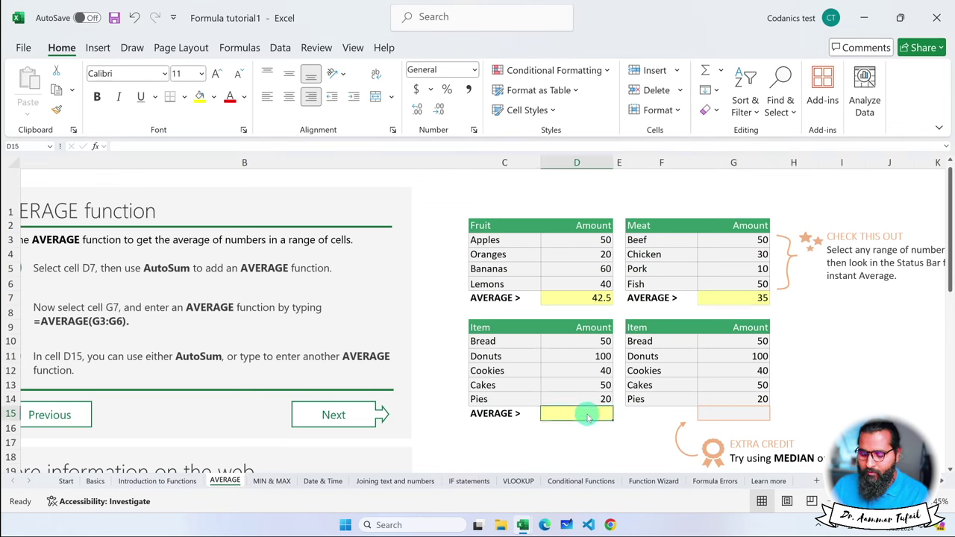
pyautogui.hotkey('alt', '=')
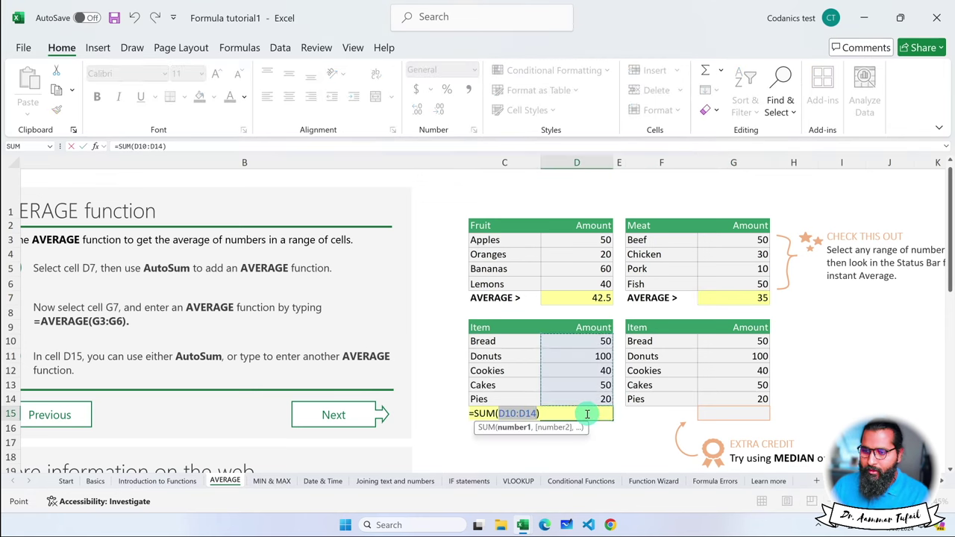
pyautogui.doubleClick(484, 413)
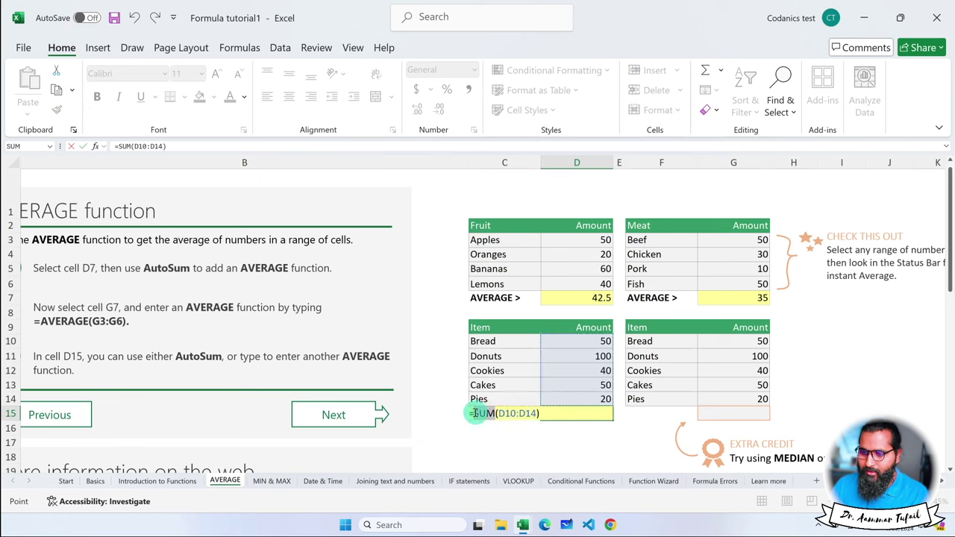
pyautogui.write('AVERG')
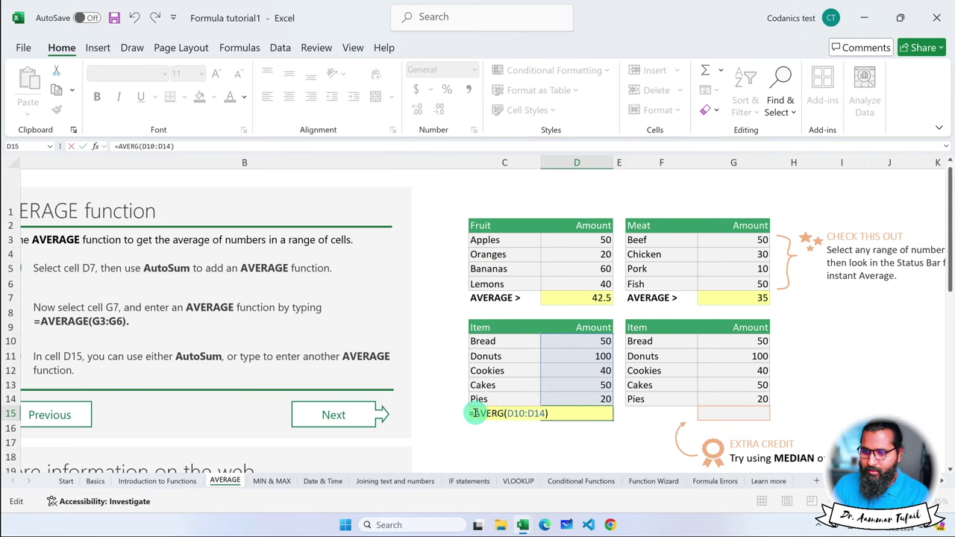
pyautogui.write('GE')
pyautogui.press('Return')
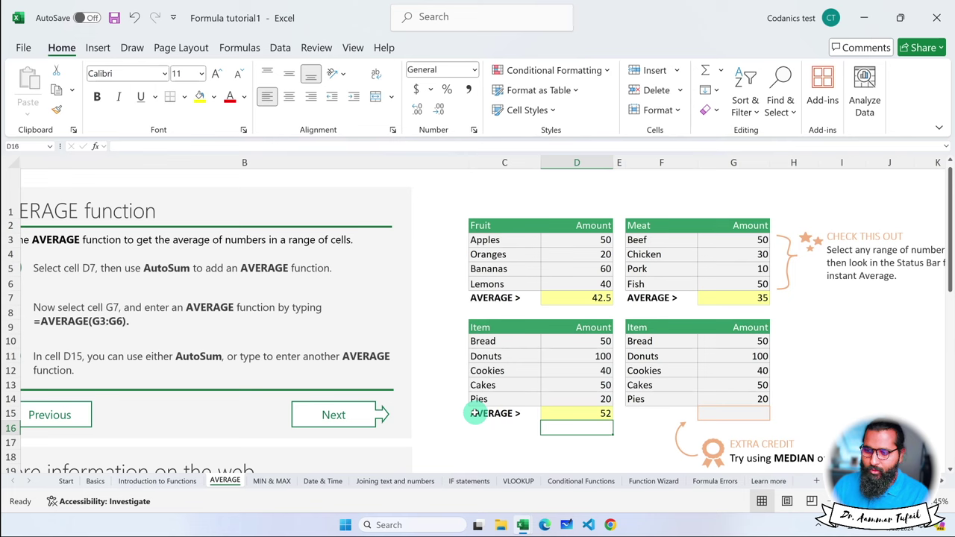
# - Enter =MEDIAN(G10:G14) in cell G15 for the extra credit exercise and check it against the Item amounts
pyautogui.scroll(-2, 717, 407)
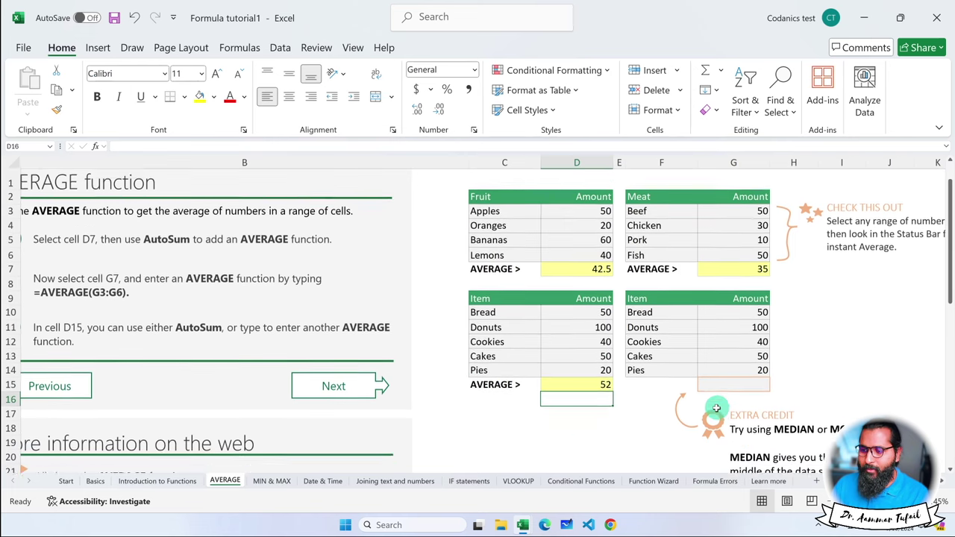
pyautogui.click(732, 376)
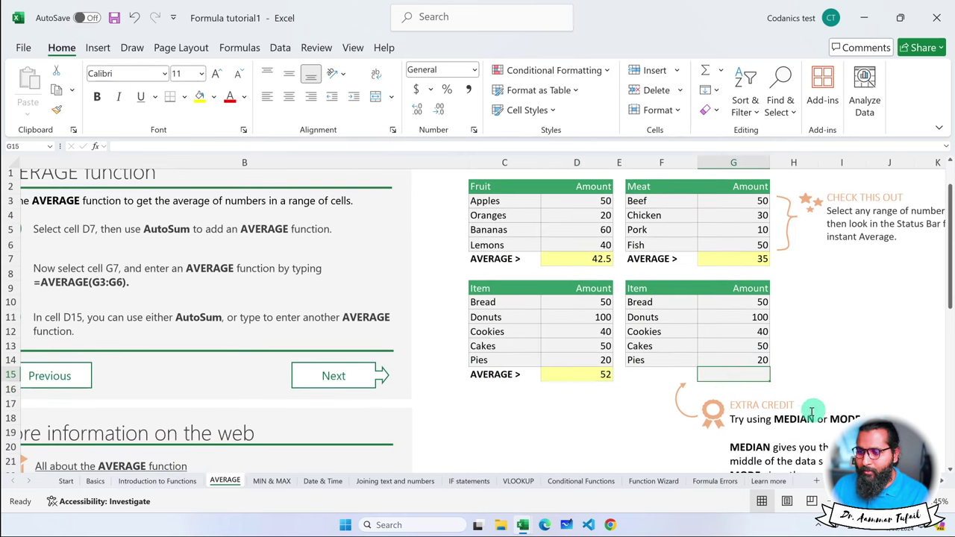
pyautogui.click(746, 382)
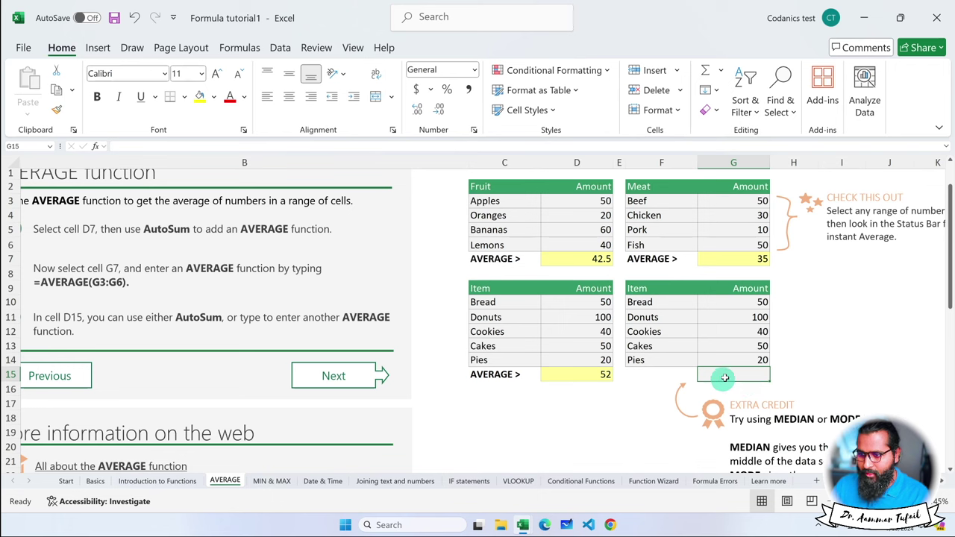
pyautogui.write('=medi')
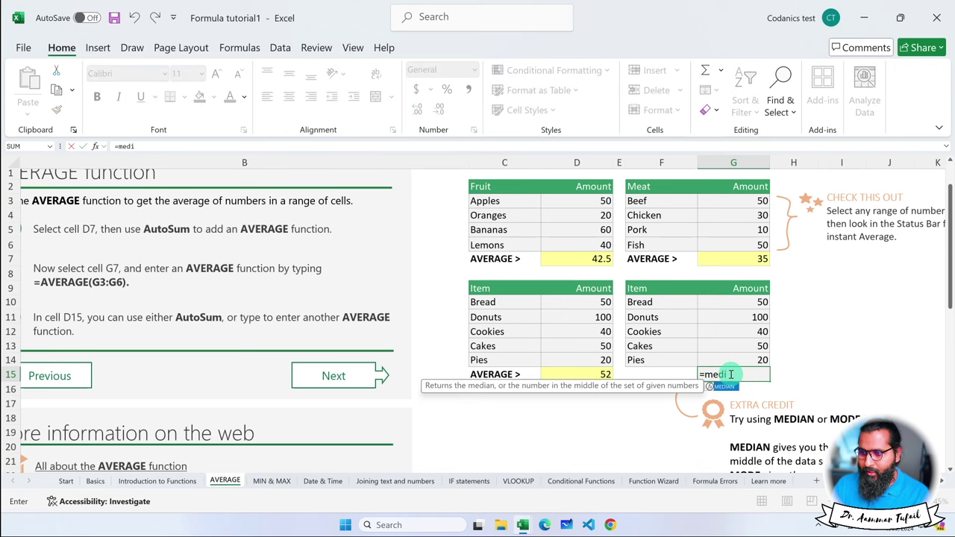
pyautogui.press('Return')
pyautogui.click(732, 374)
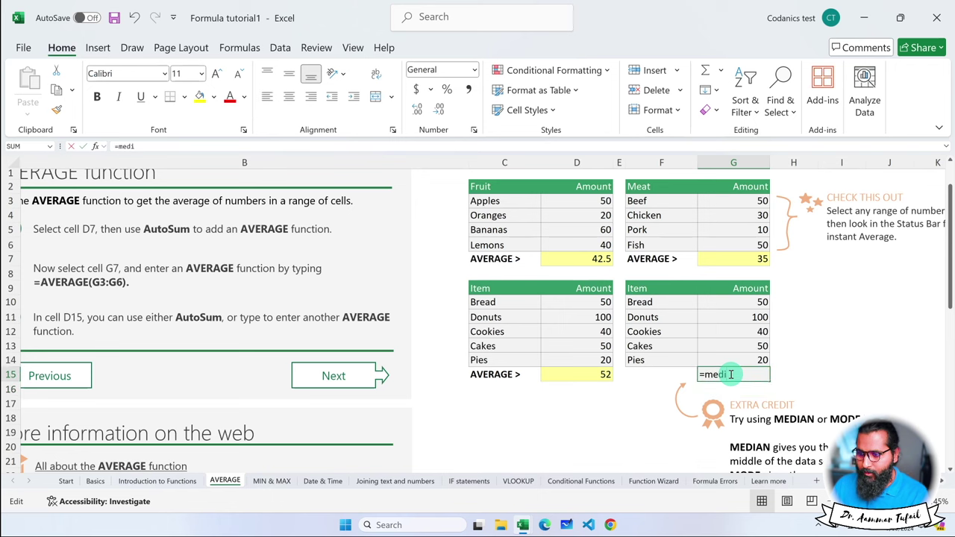
pyautogui.write('=med')
pyautogui.press('Tab')
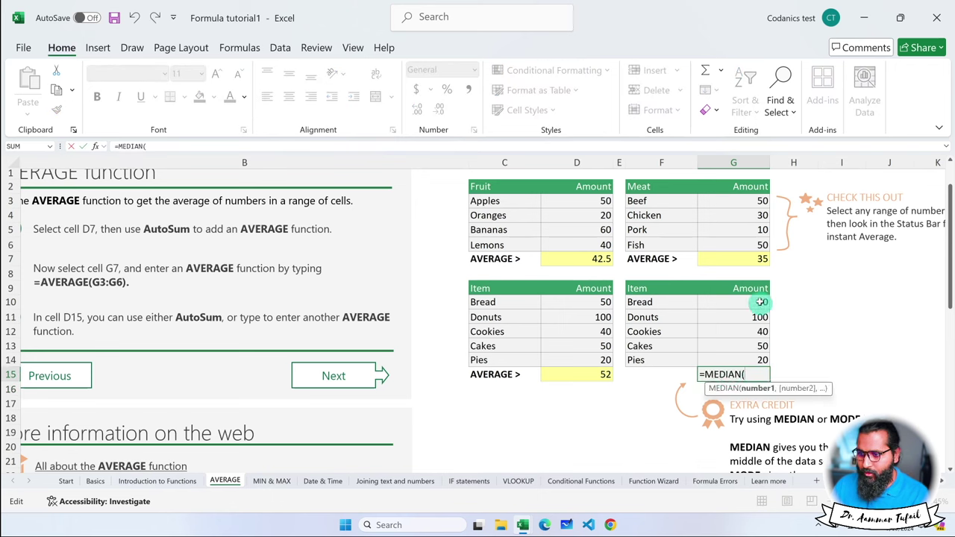
pyautogui.moveTo(761, 303); pyautogui.dragTo(746, 359)
pyautogui.write(')')
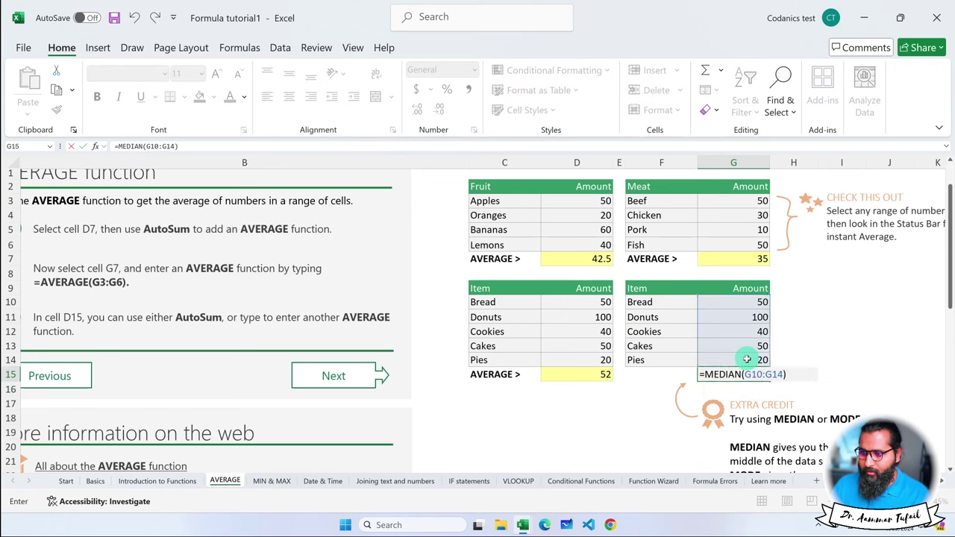
pyautogui.press('Return')
pyautogui.click(749, 373)
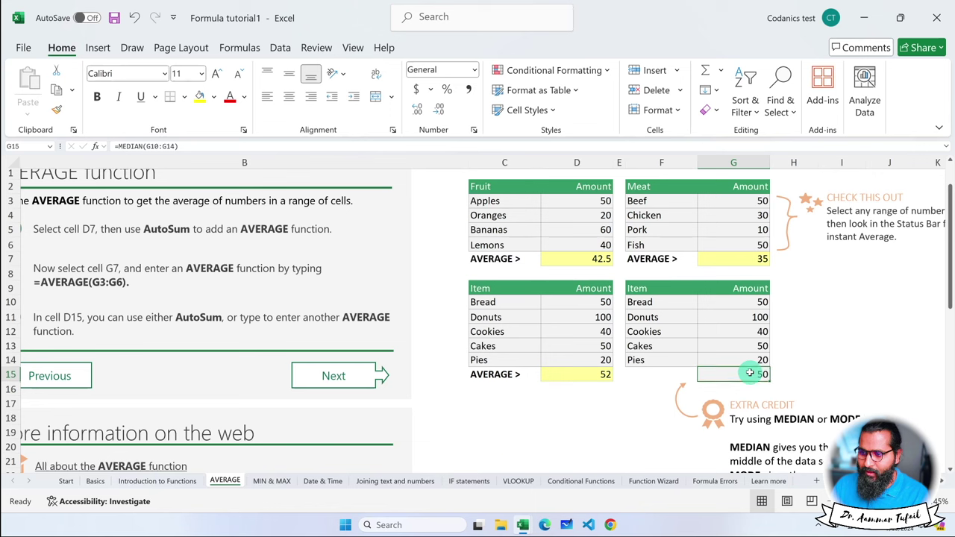
pyautogui.moveTo(757, 301); pyautogui.dragTo(755, 366)
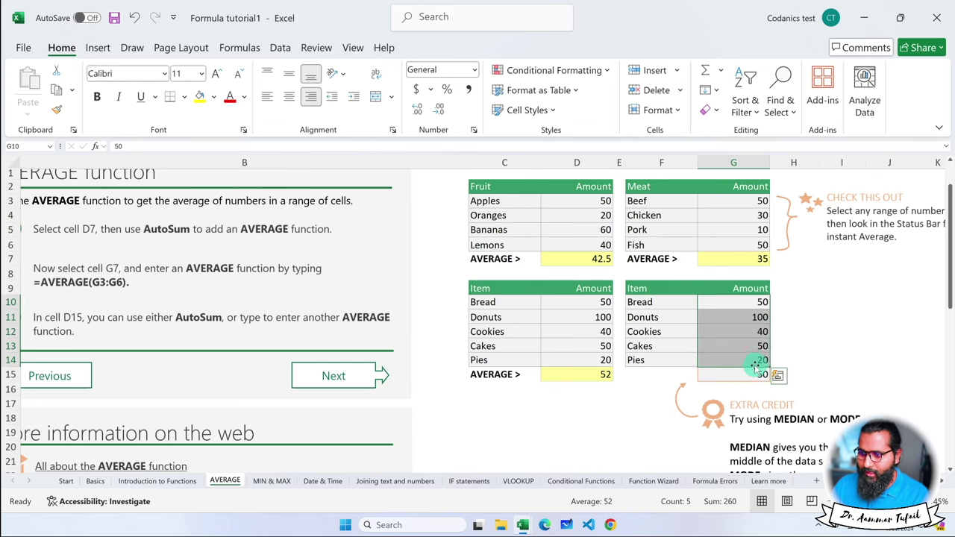
# - Change the function in cell G15 from MEDIAN to MODE for G10:G14 and compare it with the Bread amount
pyautogui.doubleClick(742, 373)
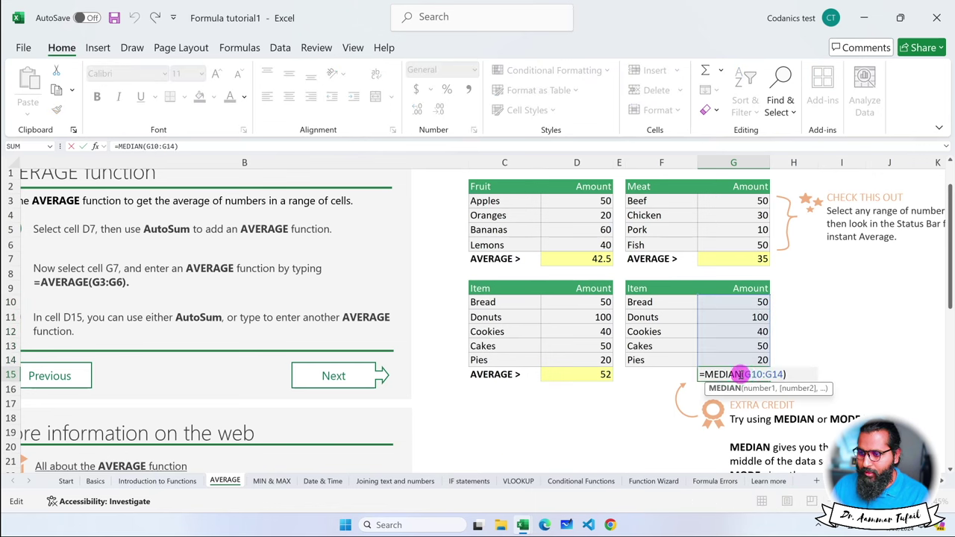
pyautogui.doubleClick(739, 375)
pyautogui.write('Mode')
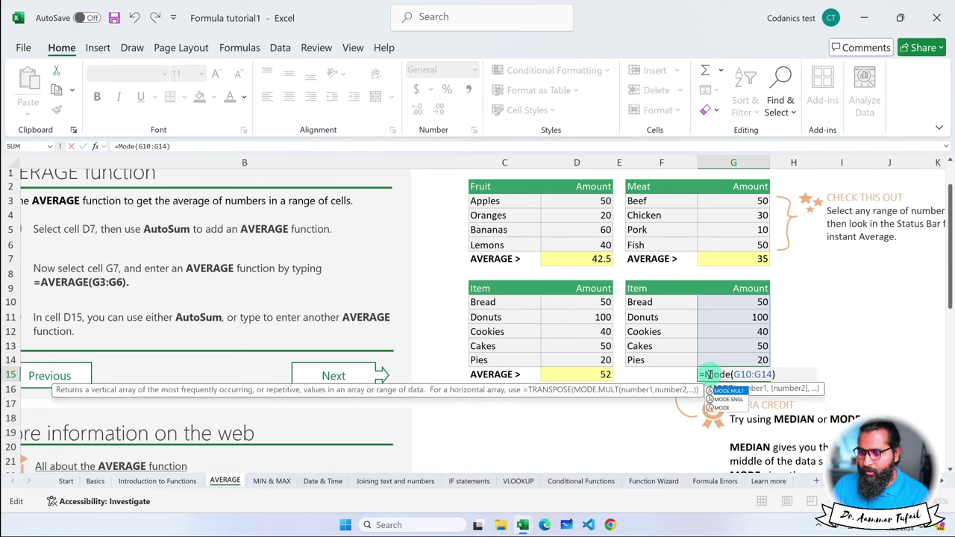
pyautogui.press('Down')
pyautogui.press('Down')
pyautogui.press('Return')
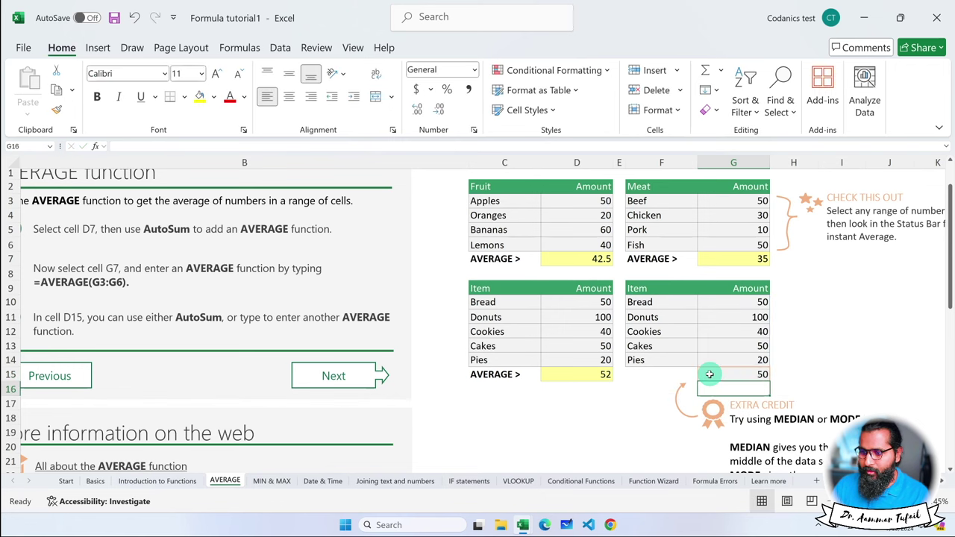
pyautogui.click(735, 373)
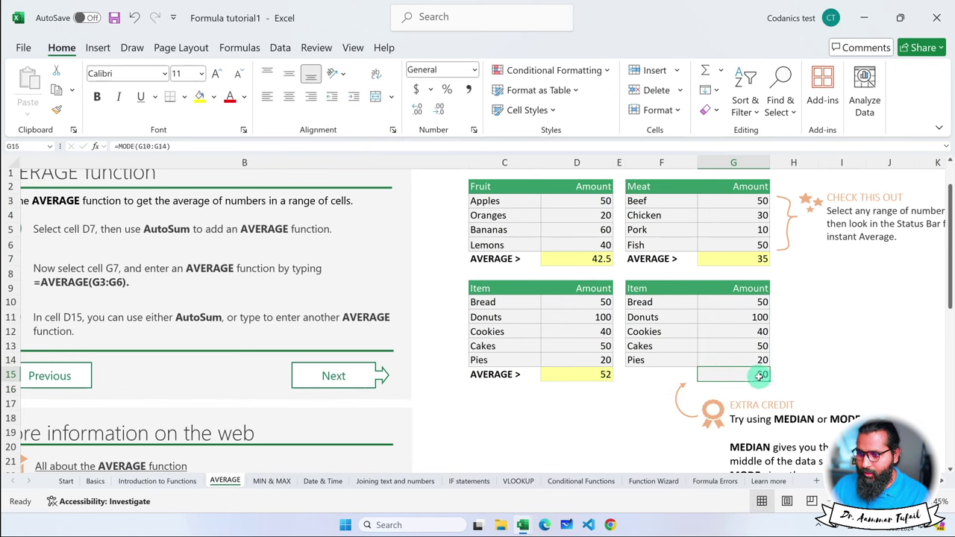
pyautogui.click(761, 304)
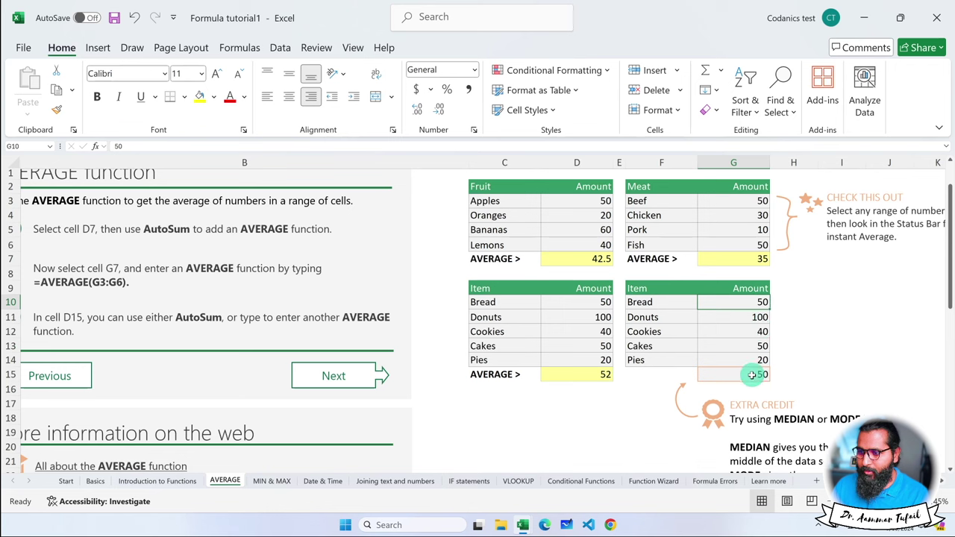
pyautogui.click(753, 376)
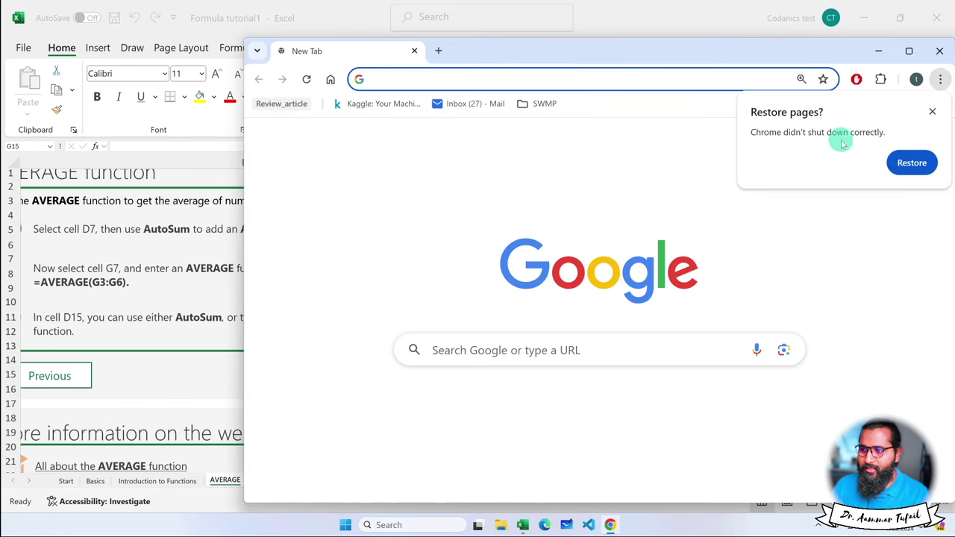
# - Switch to Chrome, restore the previous pages, and open the book ABC of Statistics for Data Science from codanics.com in a new tab
pyautogui.click(900, 163)
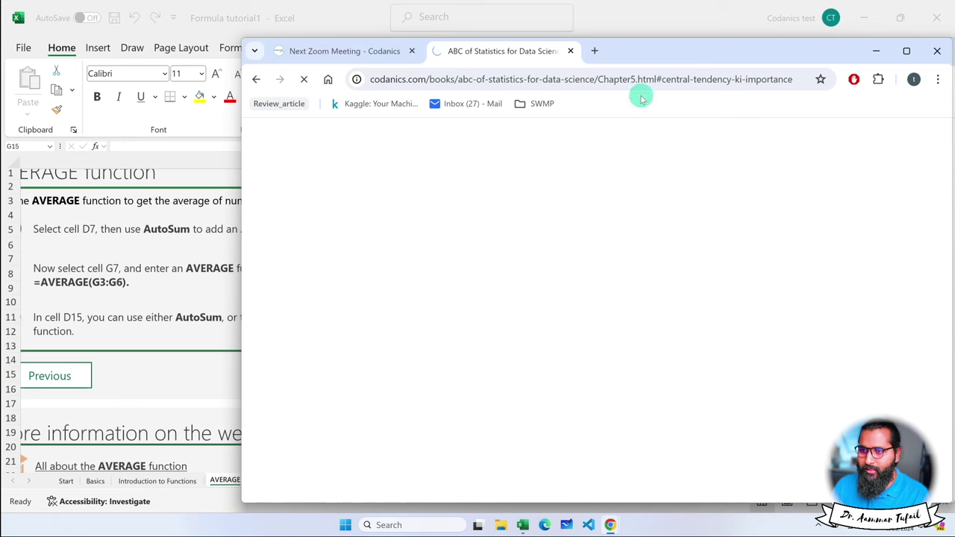
pyautogui.doubleClick(635, 51)
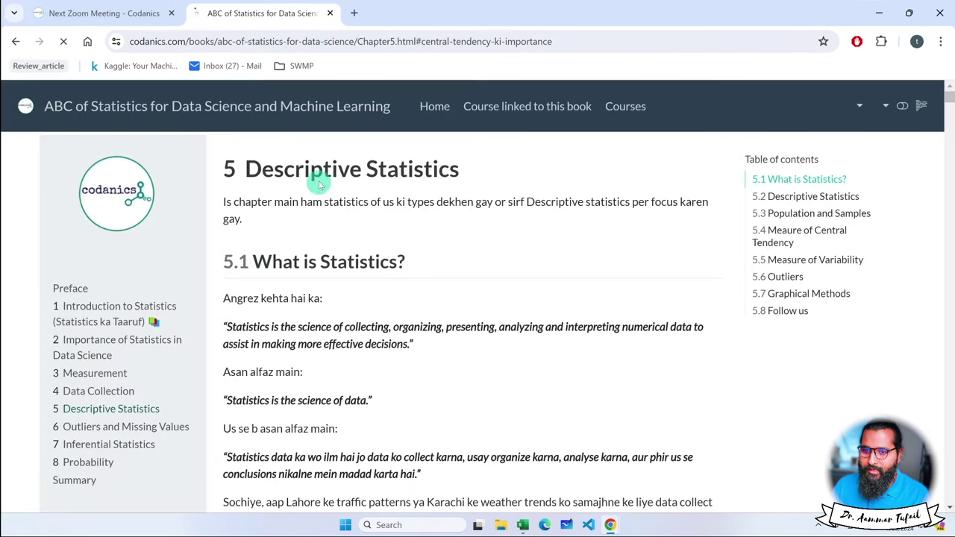
pyautogui.click(354, 13)
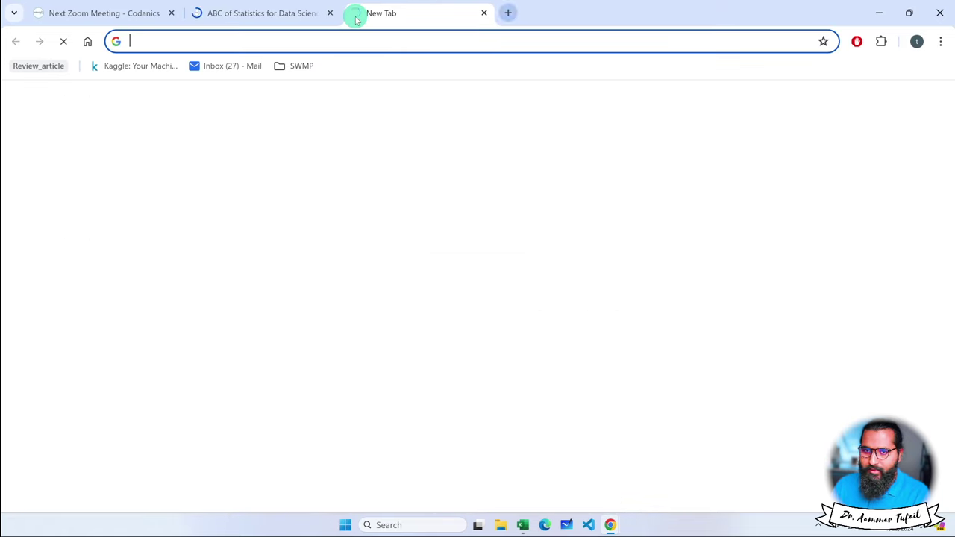
pyautogui.write('codan')
pyautogui.press('Return')
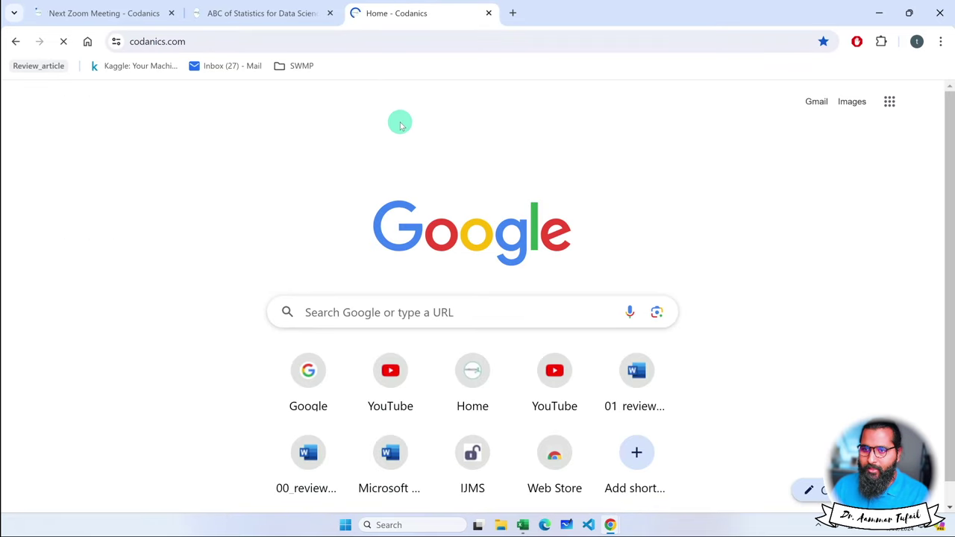
pyautogui.moveTo(415, 105)
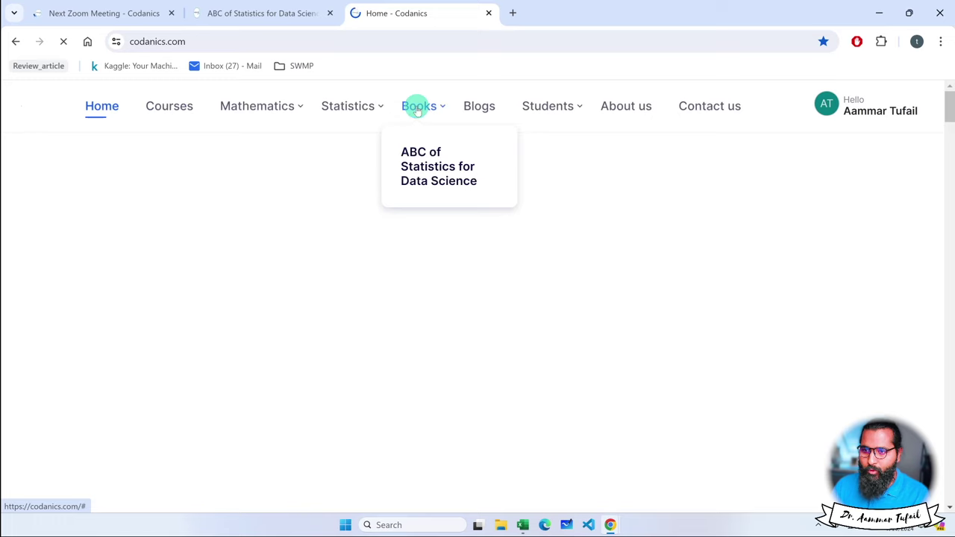
pyautogui.click(417, 153)
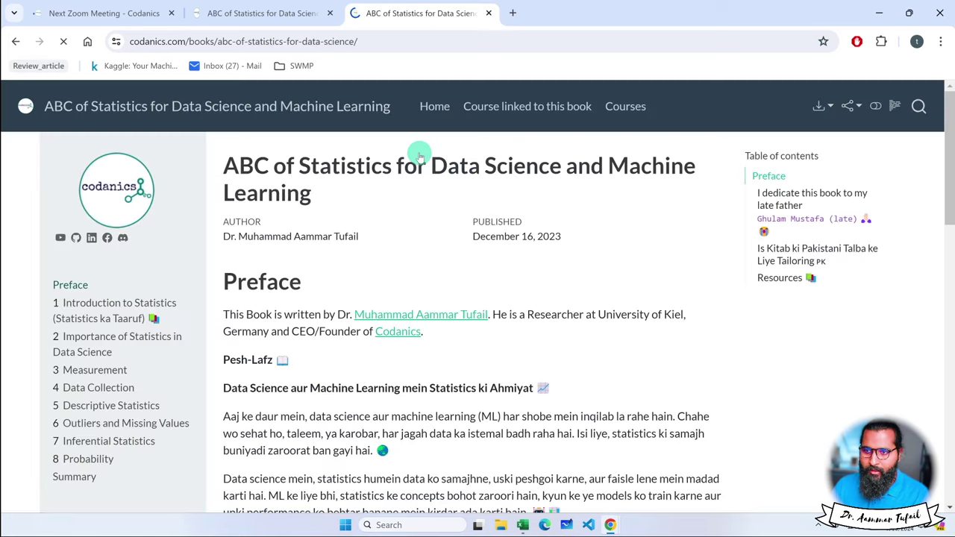
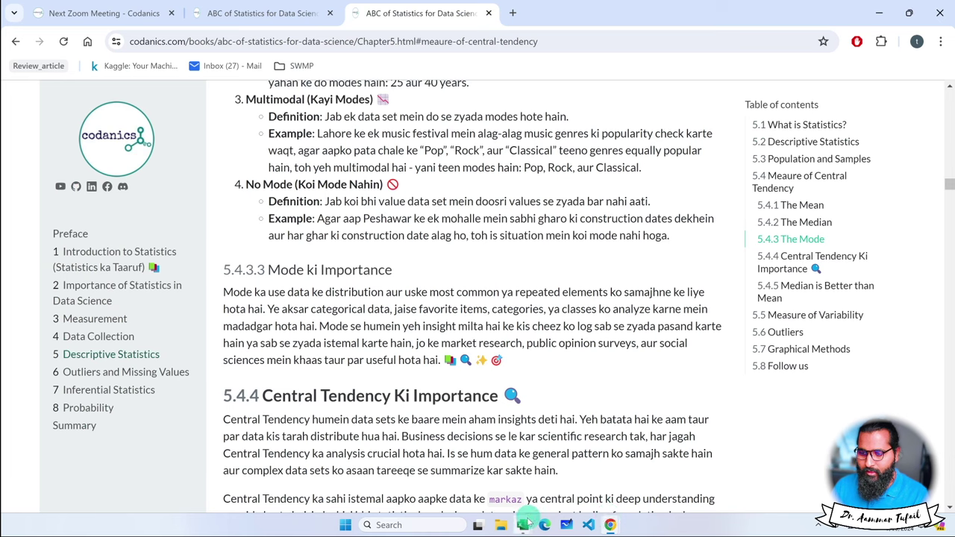
# - Switch back to the Formula tutorial1 workbook in Excel and open the MIN & MAX worksheet
pyautogui.moveTo(522, 525)
pyautogui.click(566, 488)
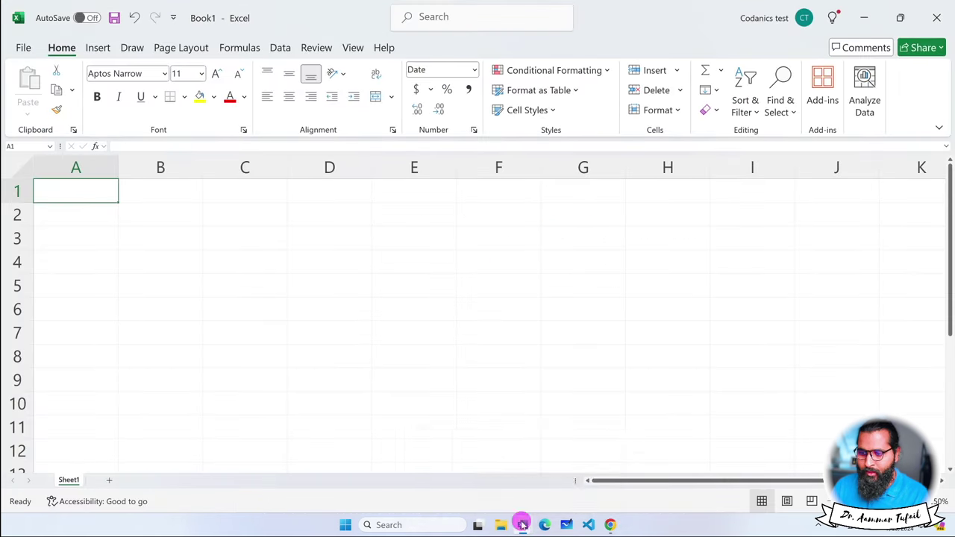
pyautogui.click(482, 489)
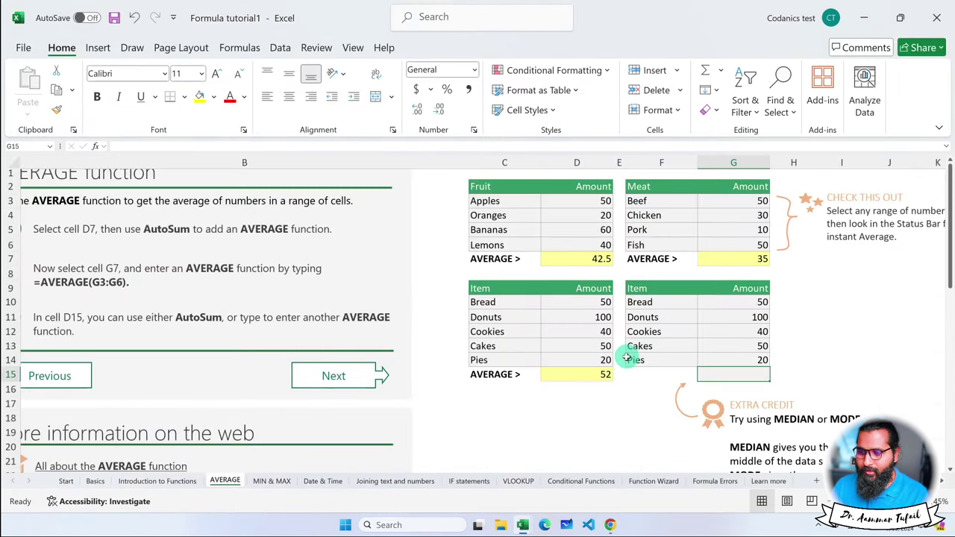
pyautogui.click(271, 482)
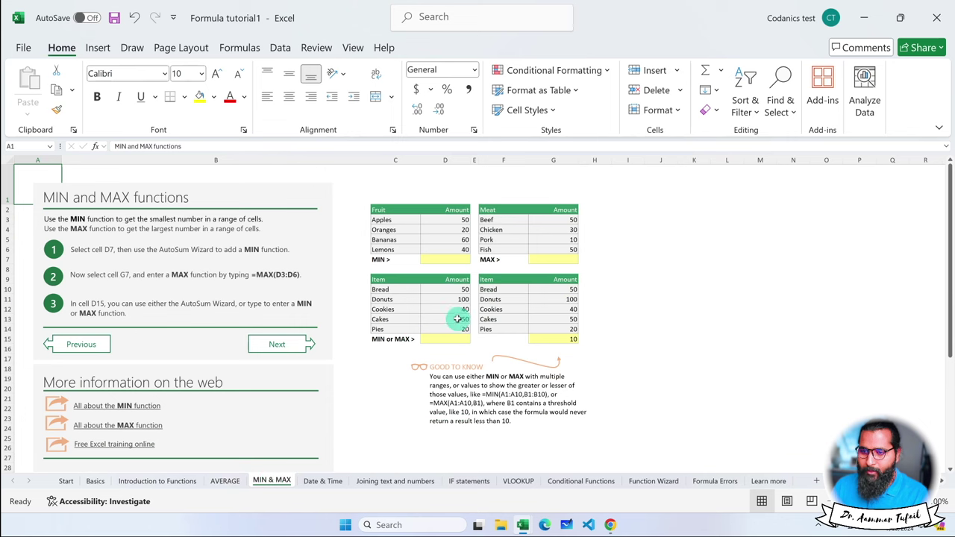
# - Enter =MIN(D3:D6) in cell D7 to find the smallest Fruit amount
pyautogui.keyDown('ctrl'); pyautogui.scroll(2, 453, 263); pyautogui.keyUp('ctrl')
pyautogui.click(589, 286)
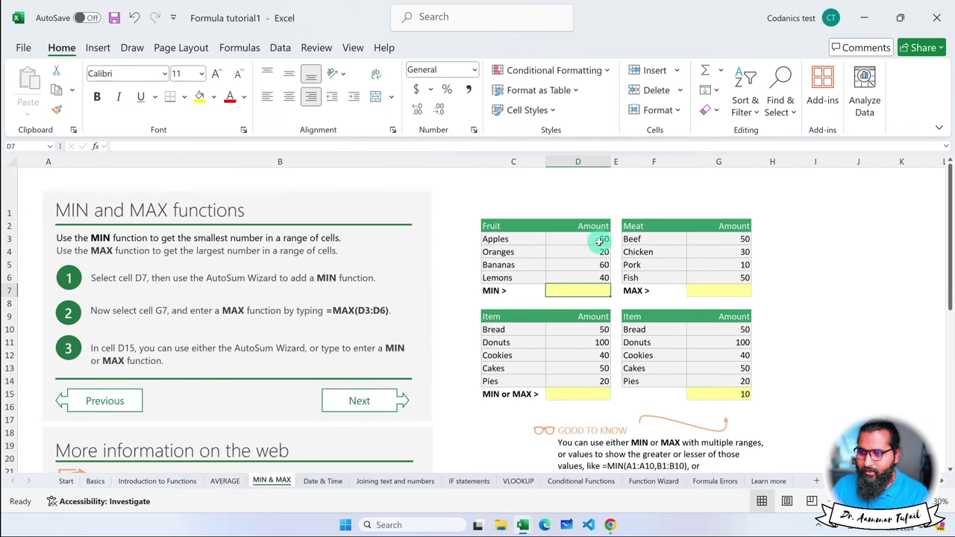
pyautogui.keyDown('ctrl'); pyautogui.scroll(2, 597, 254); pyautogui.keyUp('ctrl')
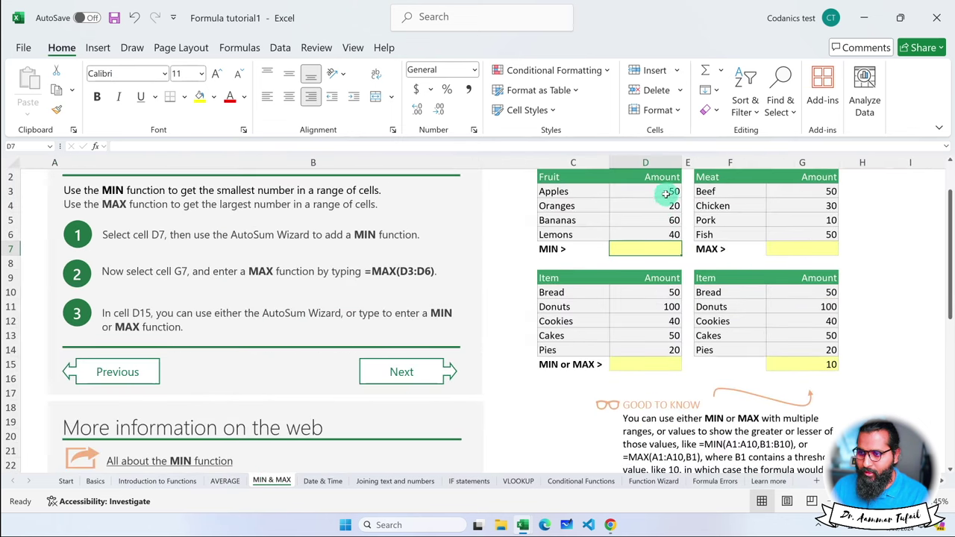
pyautogui.moveTo(664, 190); pyautogui.dragTo(660, 236)
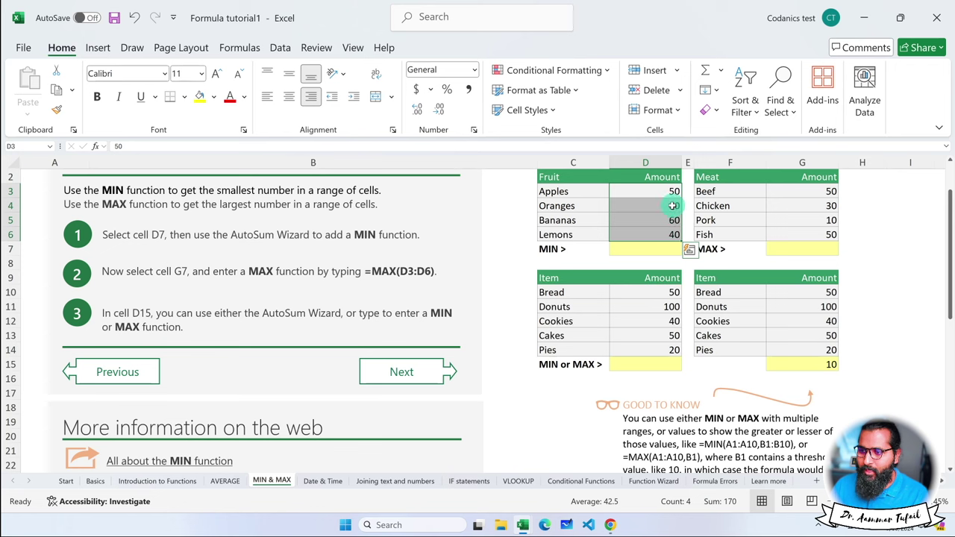
pyautogui.click(657, 249)
pyautogui.write('=mi')
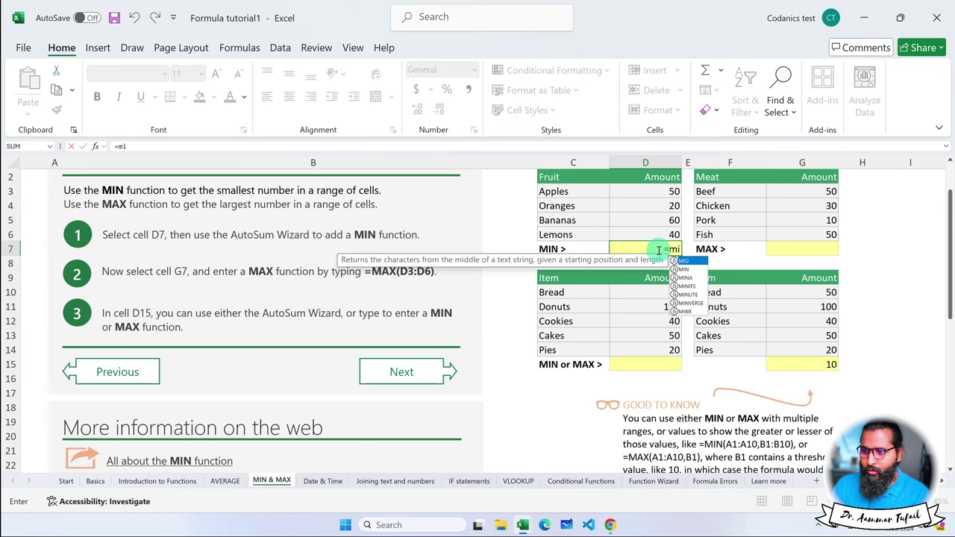
pyautogui.write('n')
pyautogui.press('Tab')
pyautogui.moveTo(662, 191); pyautogui.dragTo(660, 228)
pyautogui.write(')')
pyautogui.press('Return')
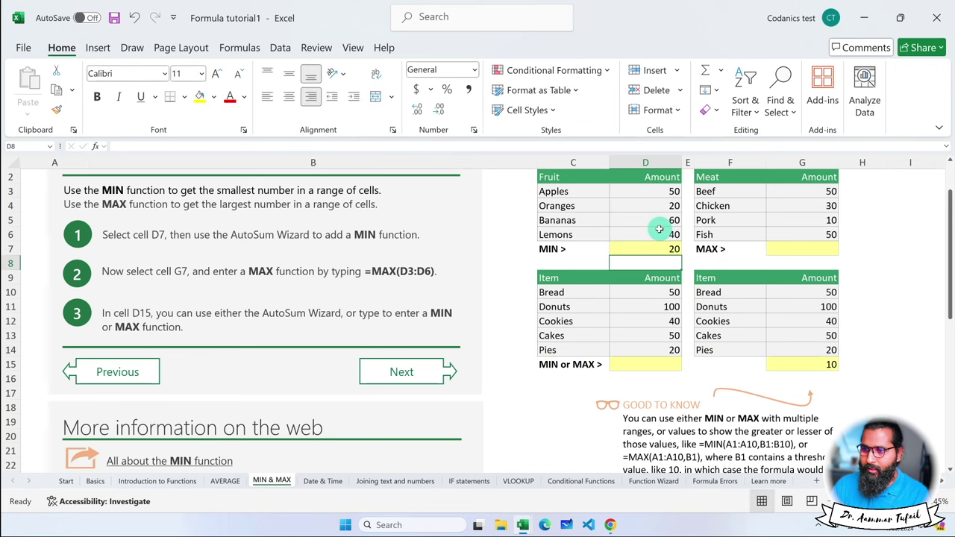
pyautogui.click(653, 247)
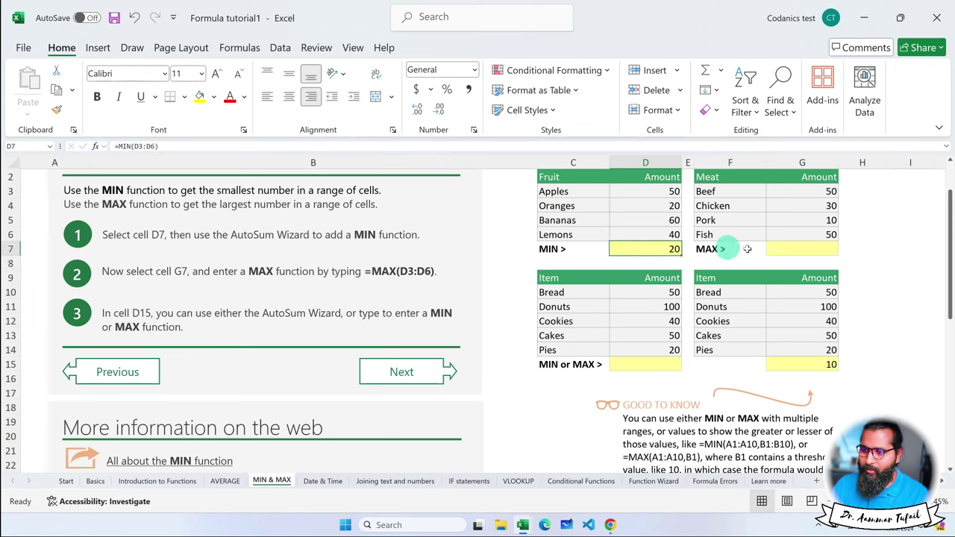
# - Enter =MAX(G3:G6) in cell G7 and check it against the Beef amount
pyautogui.click(800, 252)
pyautogui.write('=max')
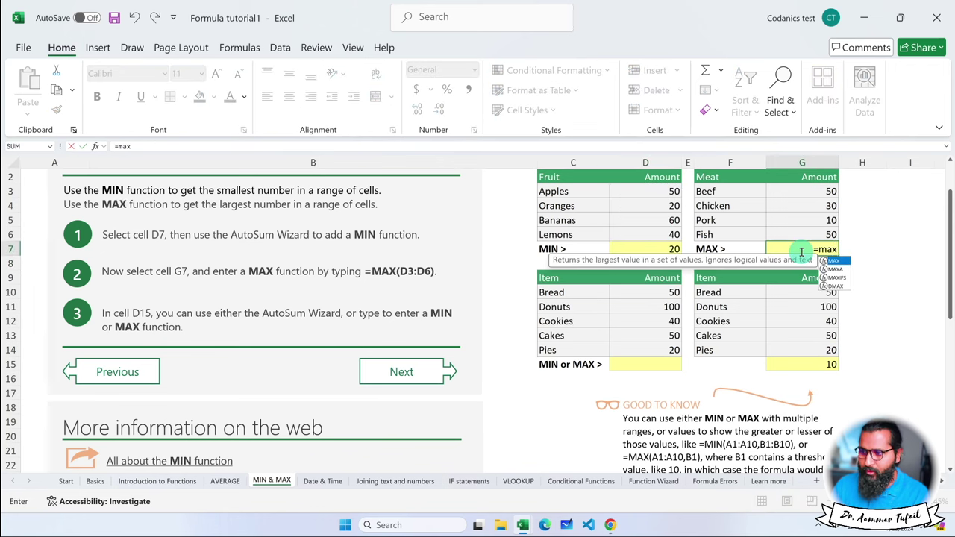
pyautogui.press('Tab')
pyautogui.moveTo(817, 189); pyautogui.dragTo(815, 229)
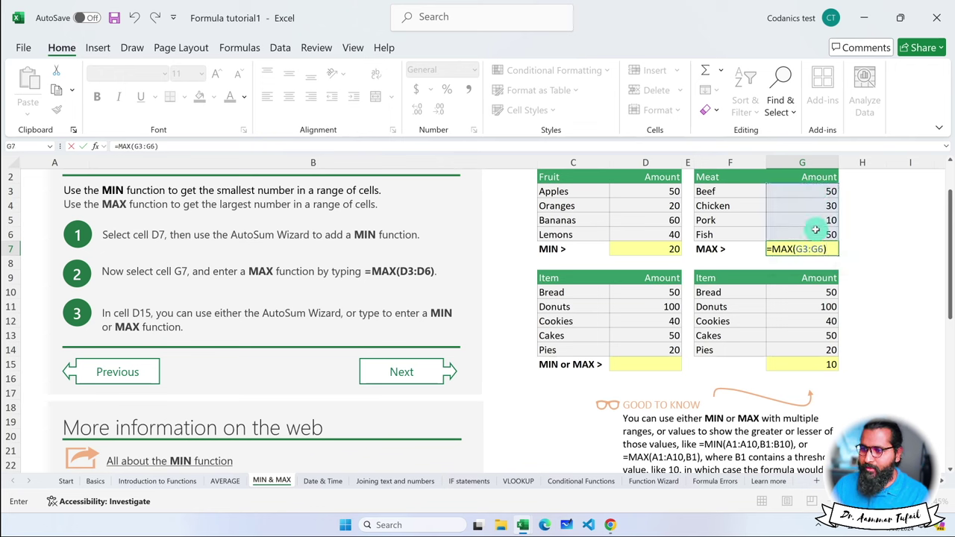
pyautogui.press('Return')
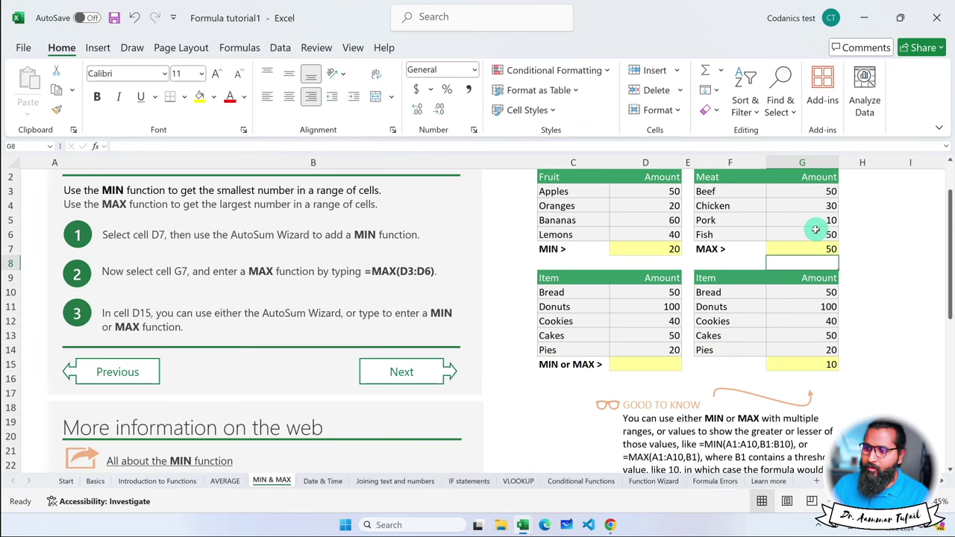
pyautogui.click(819, 191)
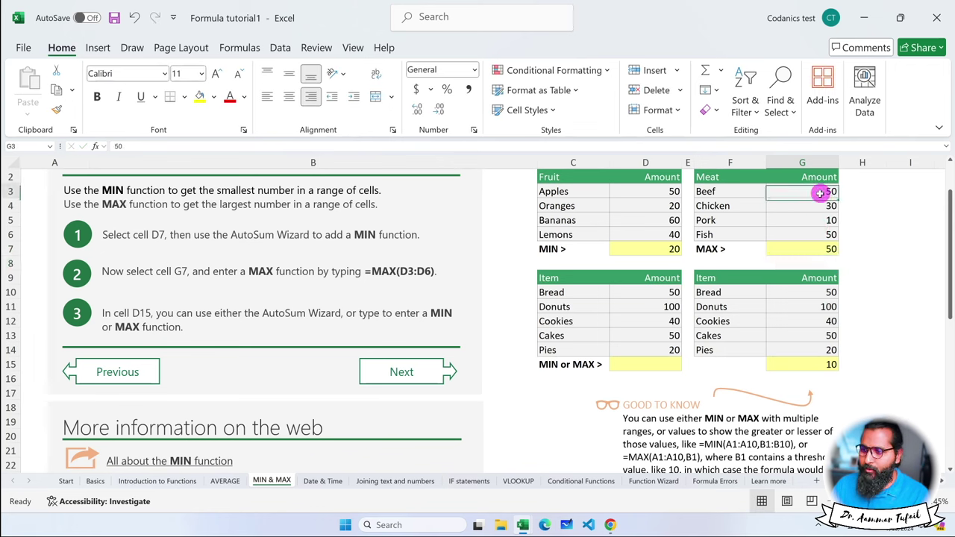
pyautogui.click(667, 207)
pyautogui.click(813, 192)
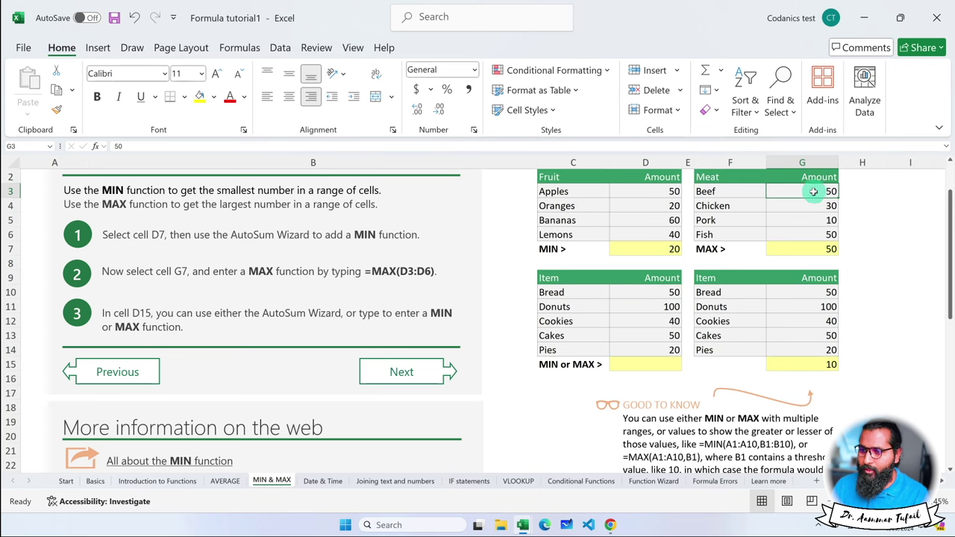
# - Enter =MIN(D10:D14) in cell D15 for the Item amounts
pyautogui.click(654, 362)
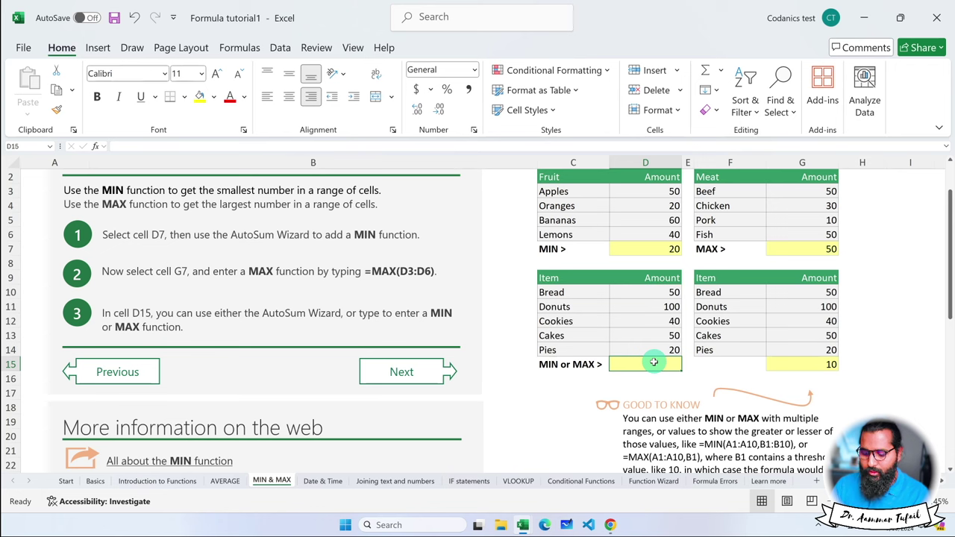
pyautogui.write('Mi')
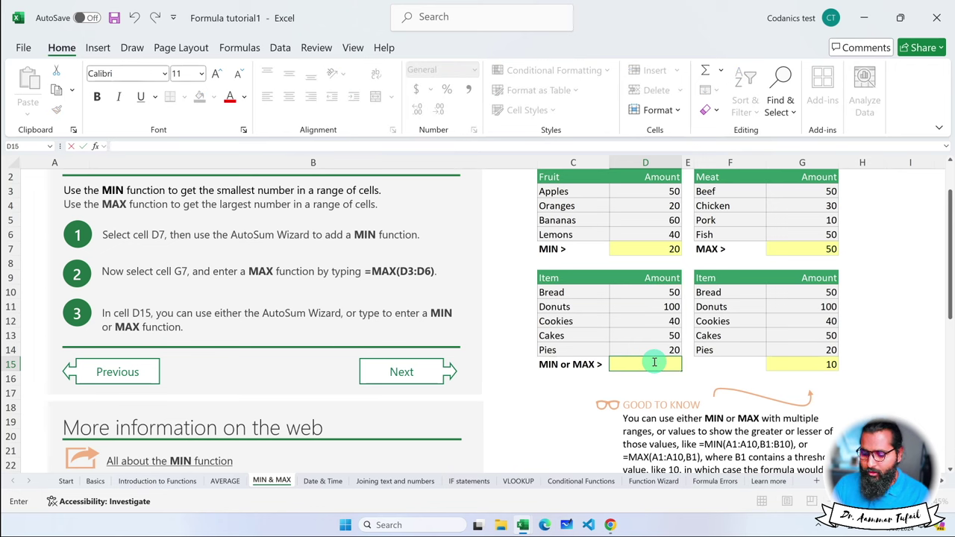
pyautogui.write('=MIN(')
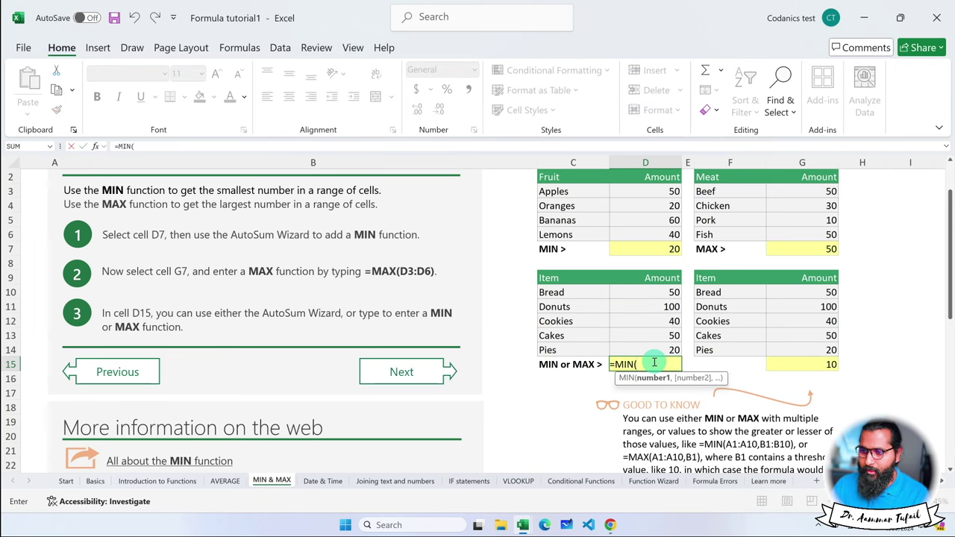
pyautogui.moveTo(676, 291); pyautogui.dragTo(663, 348)
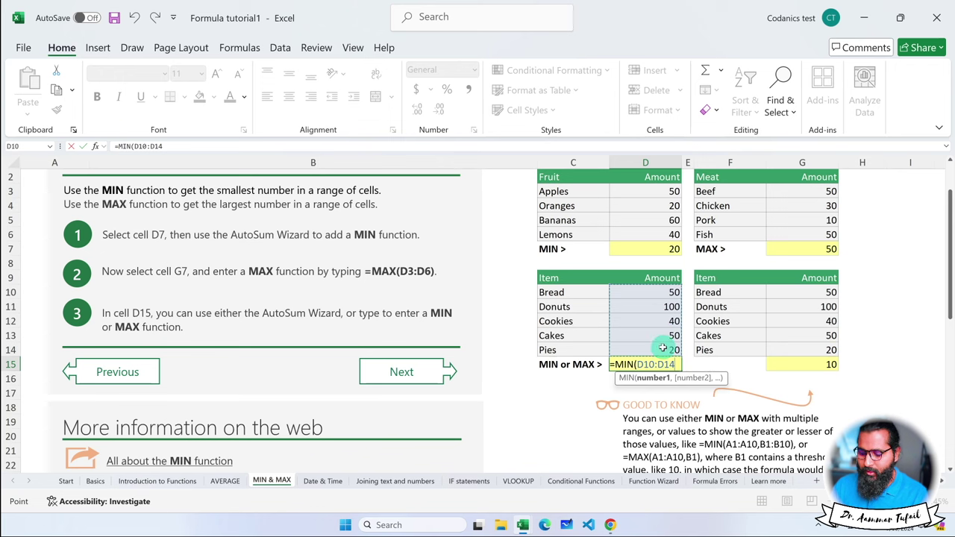
pyautogui.write(')')
pyautogui.press('Return')
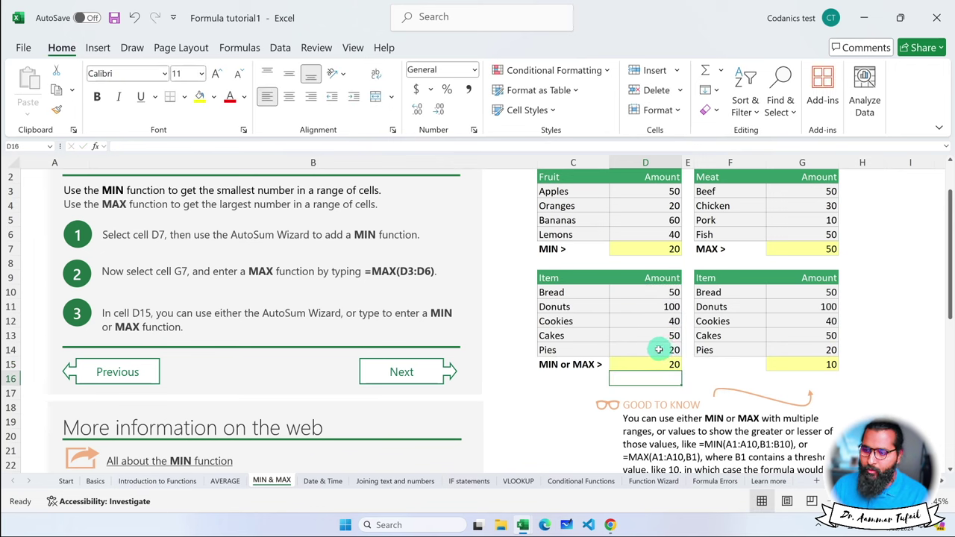
# - Change the function in cell D15 from MIN to MAX, keeping the range D10:D14
pyautogui.doubleClick(656, 364)
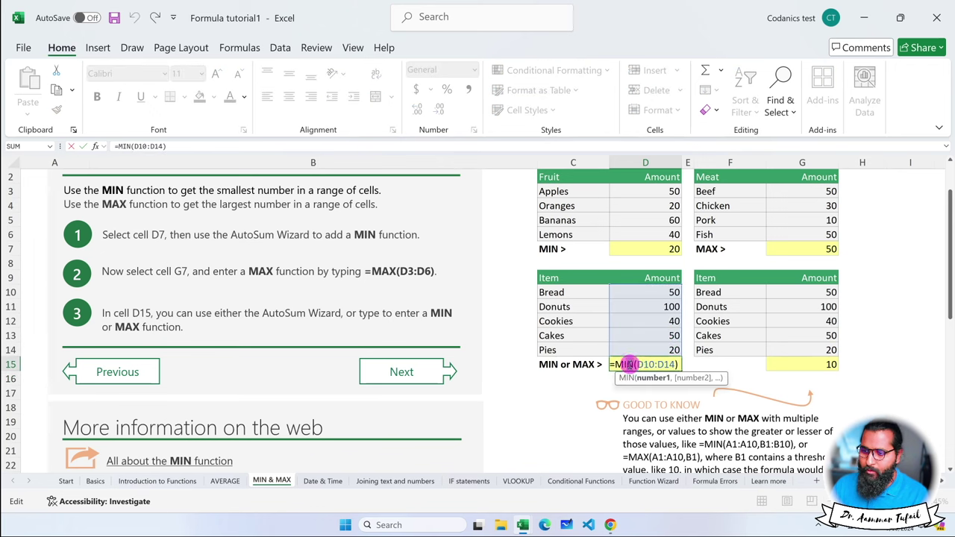
pyautogui.doubleClick(624, 364)
pyautogui.write('MAX')
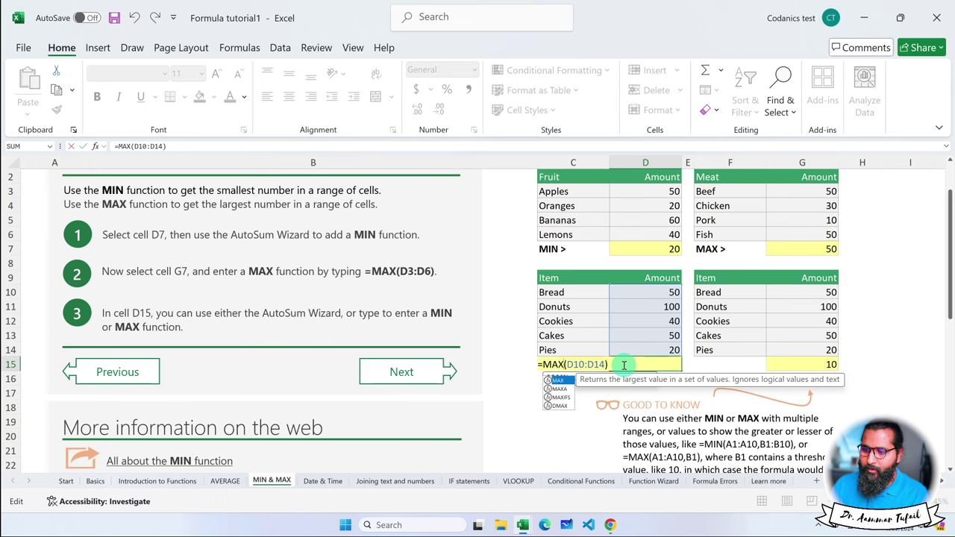
pyautogui.press('Return')
pyautogui.click(624, 364)
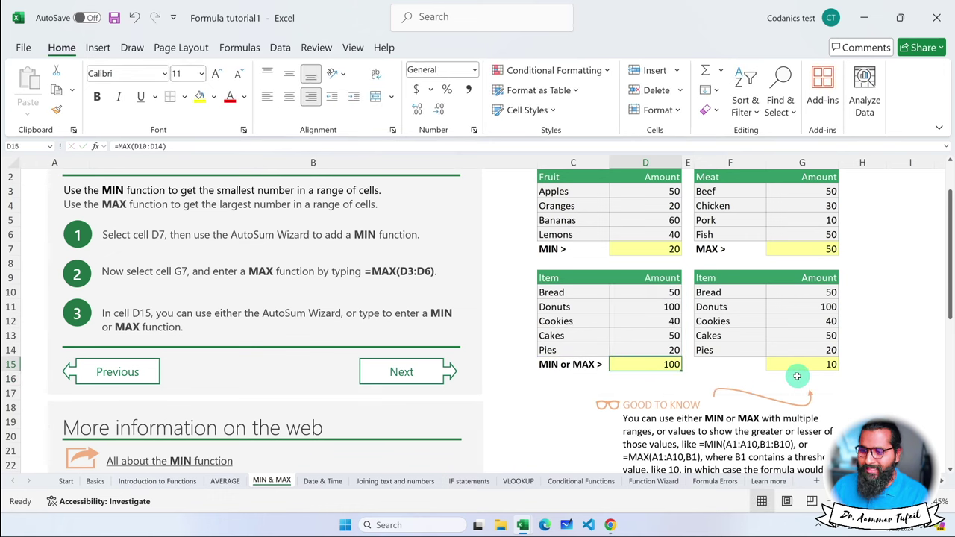
# - Clear all arguments of the MIN formula in cell G15, leaving empty parentheses
pyautogui.scroll(-1, 797, 376)
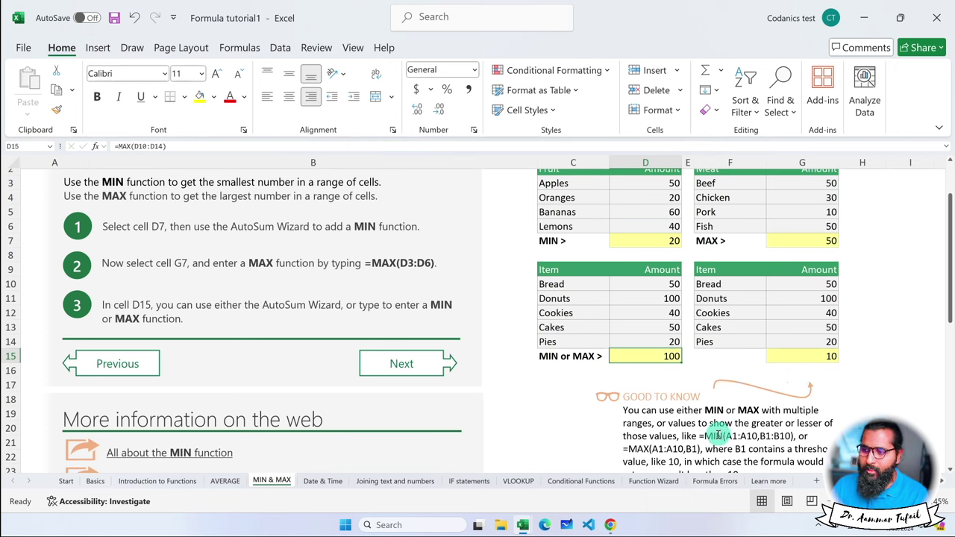
pyautogui.doubleClick(807, 356)
pyautogui.moveTo(788, 356); pyautogui.dragTo(725, 356)
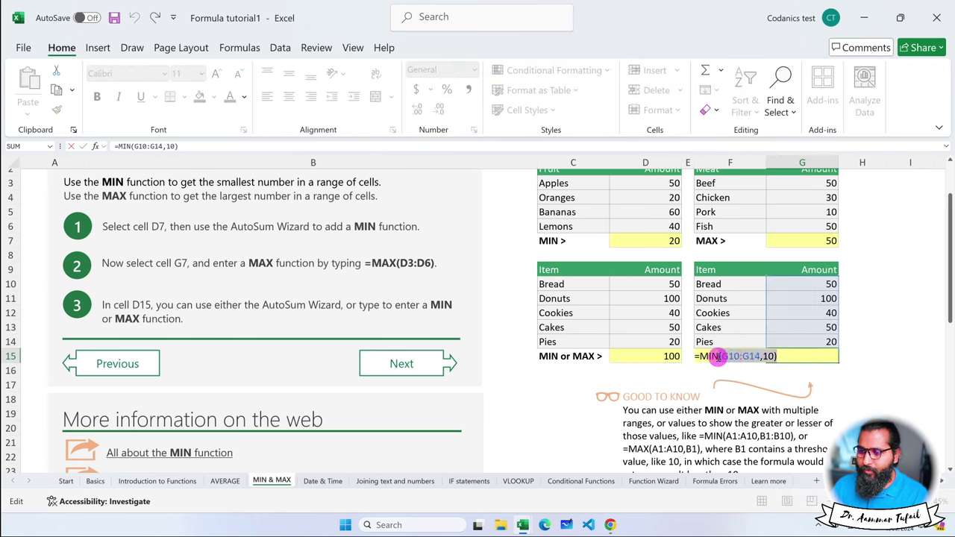
pyautogui.press('BackSpace')
pyautogui.write('()')
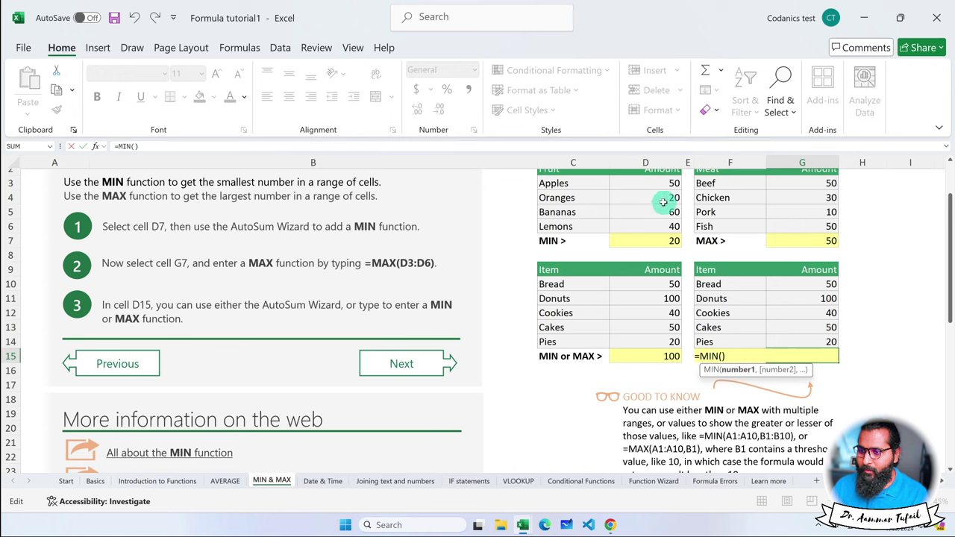
# - Complete the G15 formula with all four amount ranges as =MIN(D3:D6,G3:G6,D10:D14,G10:G14)
pyautogui.moveTo(664, 184); pyautogui.dragTo(660, 222)
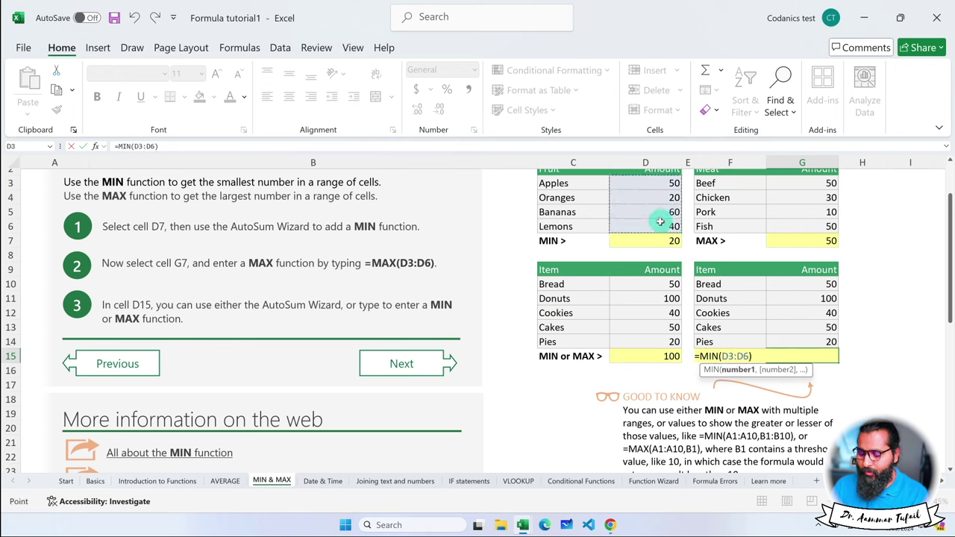
pyautogui.write(',')
pyautogui.moveTo(823, 186); pyautogui.dragTo(817, 223)
pyautogui.write(',')
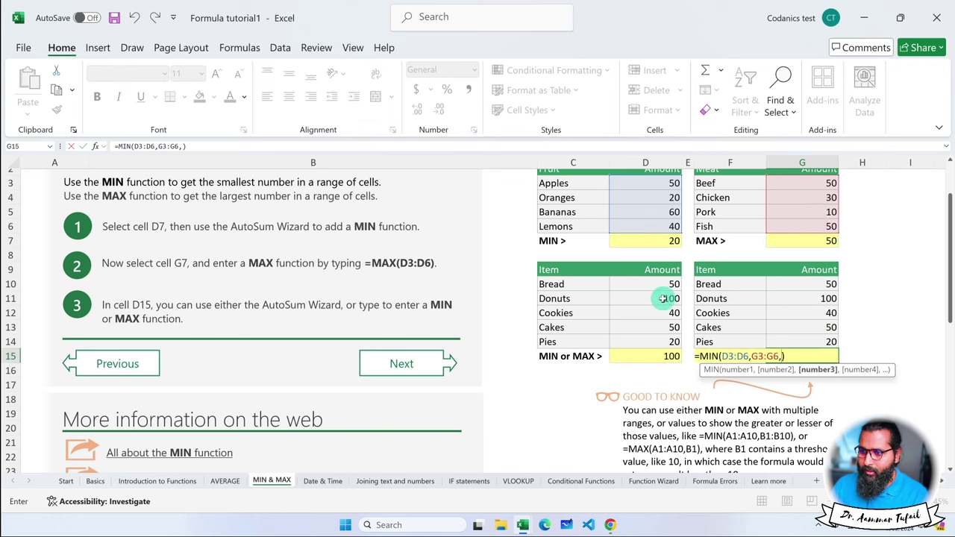
pyautogui.moveTo(663, 284); pyautogui.dragTo(659, 337)
pyautogui.write(',')
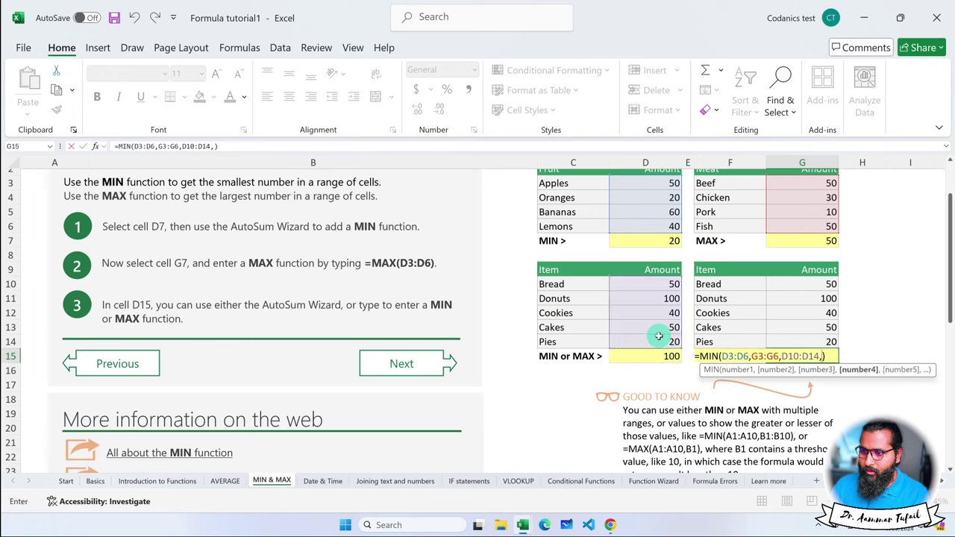
pyautogui.moveTo(797, 286); pyautogui.dragTo(799, 344)
pyautogui.write(')')
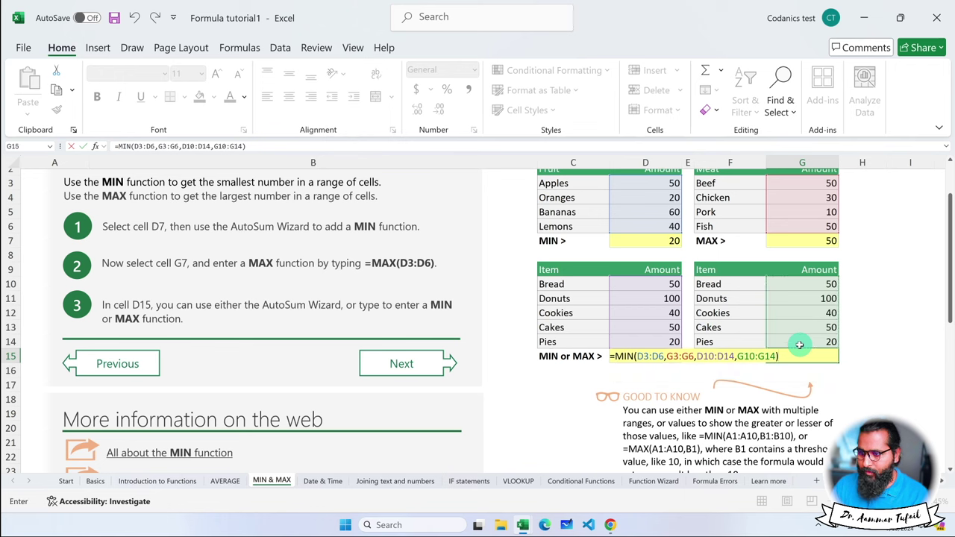
pyautogui.press('Return')
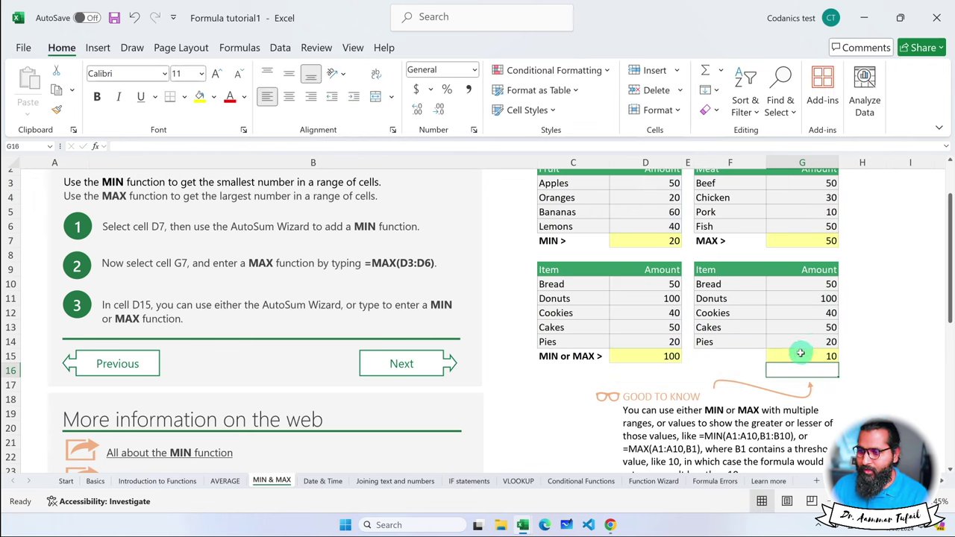
# - Review the ranges referenced by the formula in G15 and read the Good to Know note on MIN and MAX
pyautogui.doubleClick(800, 356)
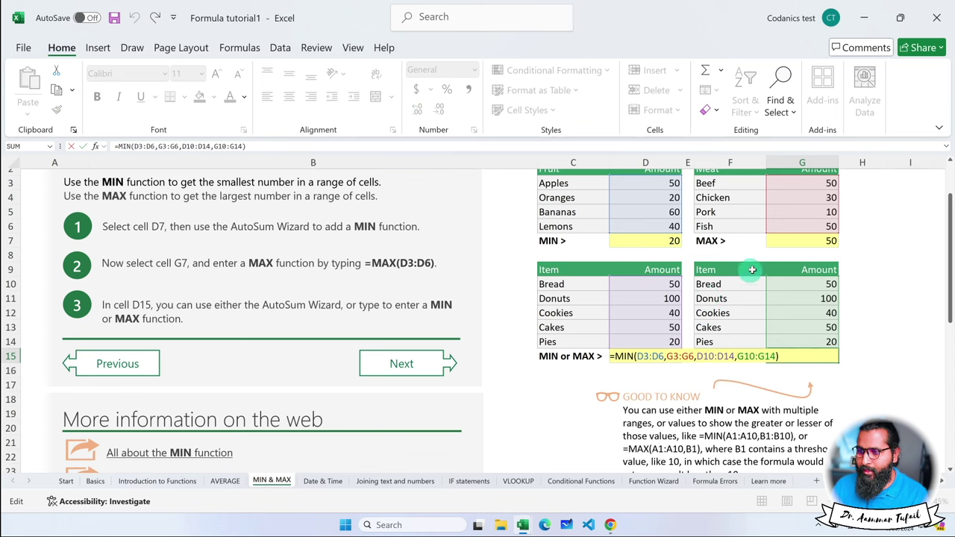
pyautogui.press('Escape')
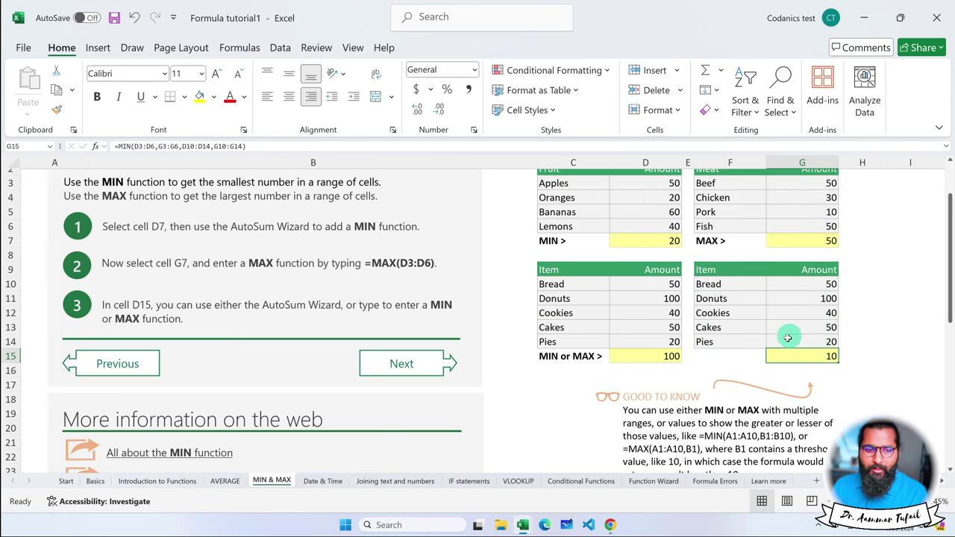
pyautogui.scroll(-3, 779, 346)
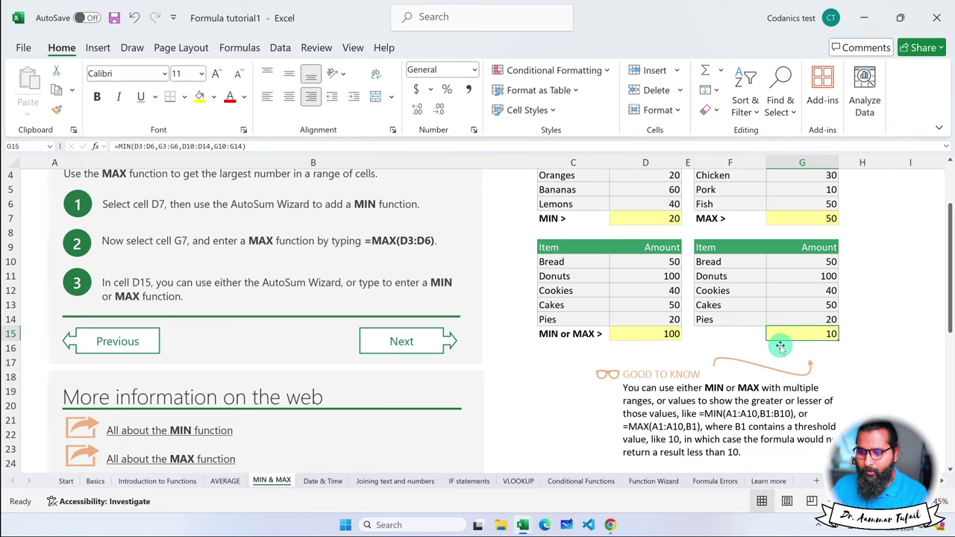
pyautogui.scroll(-1, 780, 346)
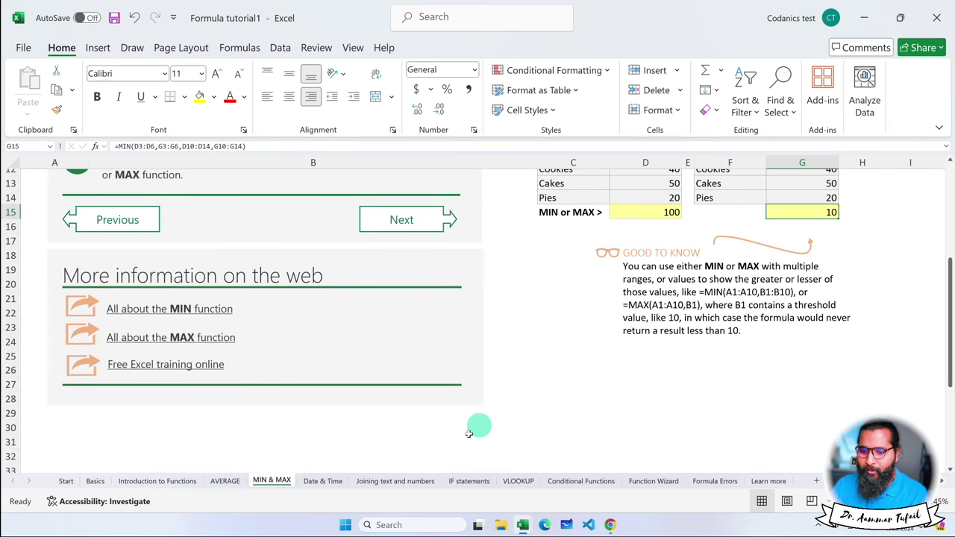
# - Open the Date & Time sheet and try to enter the TODAY function in cell D6
pyautogui.click(322, 480)
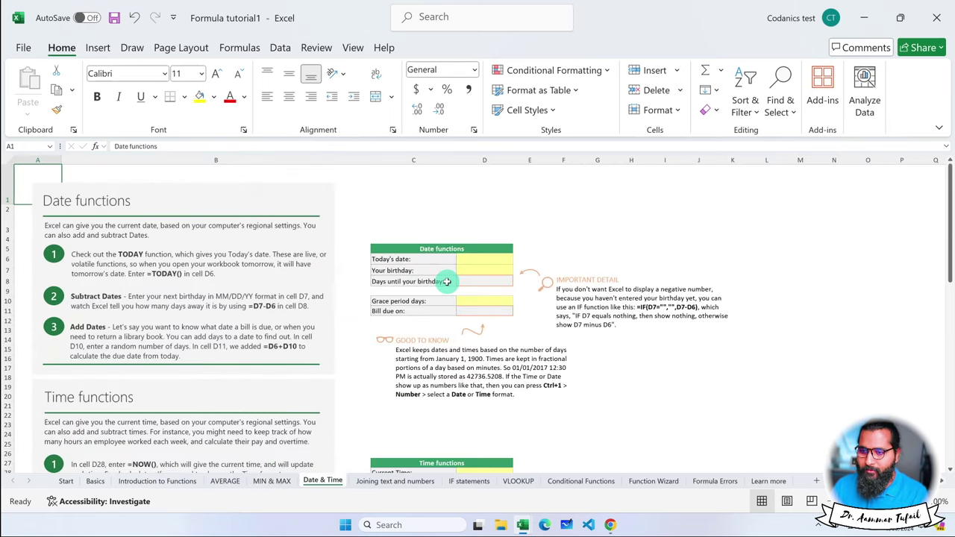
pyautogui.scroll(2, 447, 279)
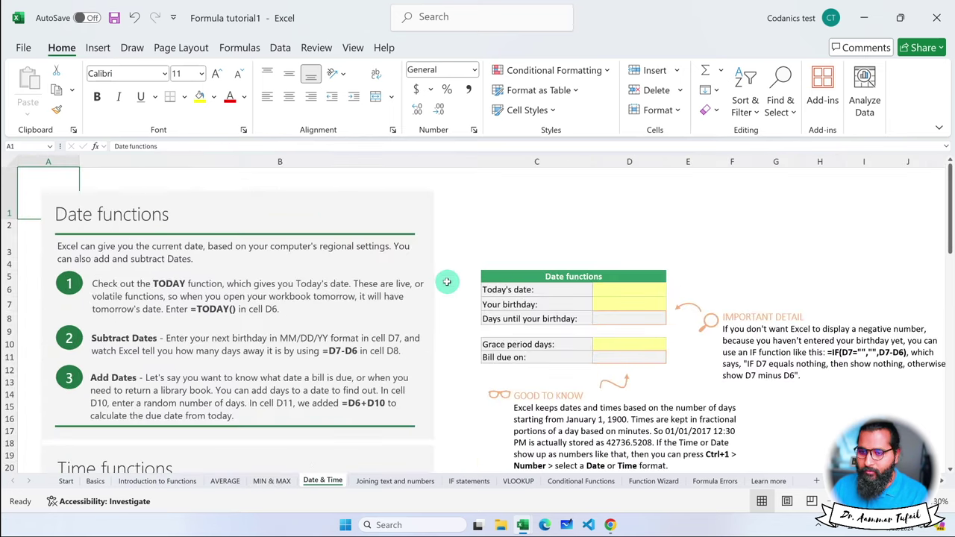
pyautogui.click(639, 291)
pyautogui.scroll(1, 640, 290)
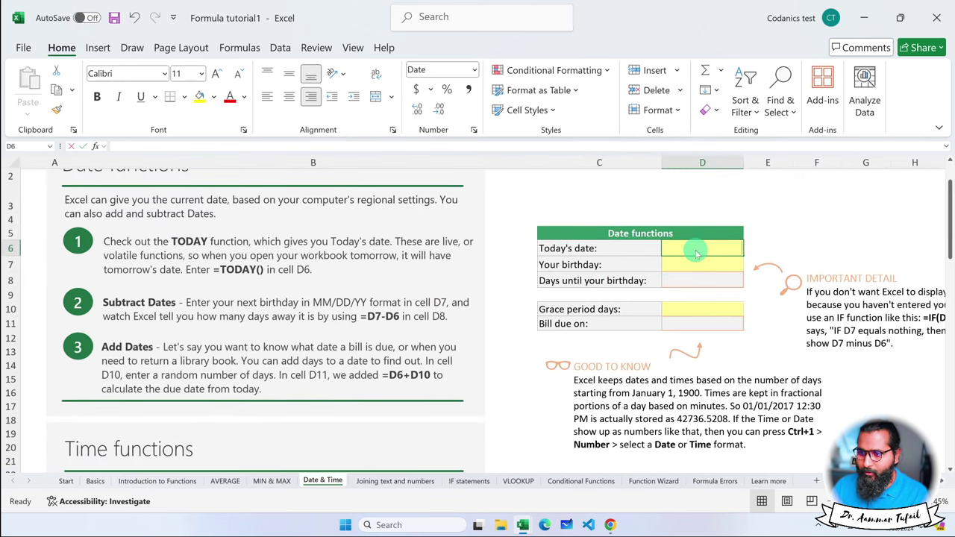
pyautogui.write('=TO')
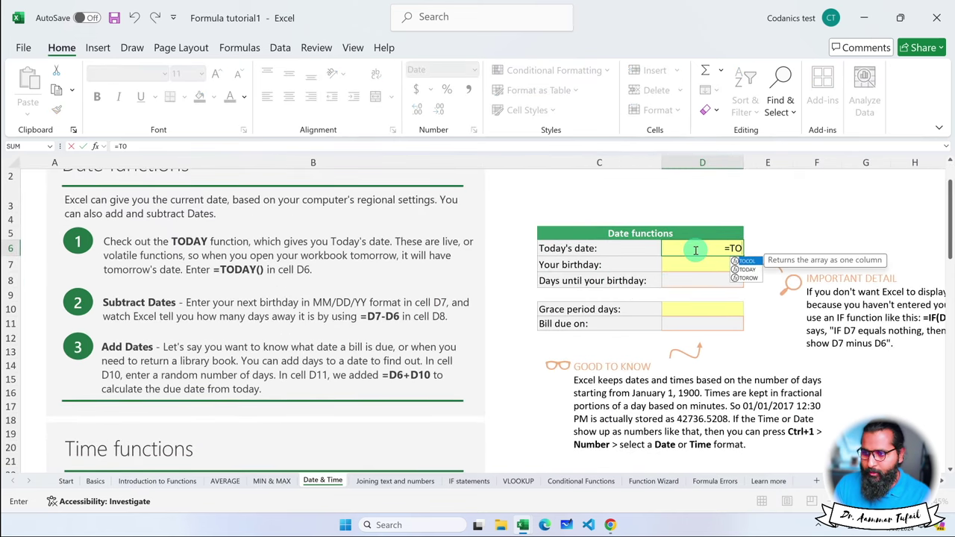
pyautogui.press('Down')
pyautogui.press('Return')
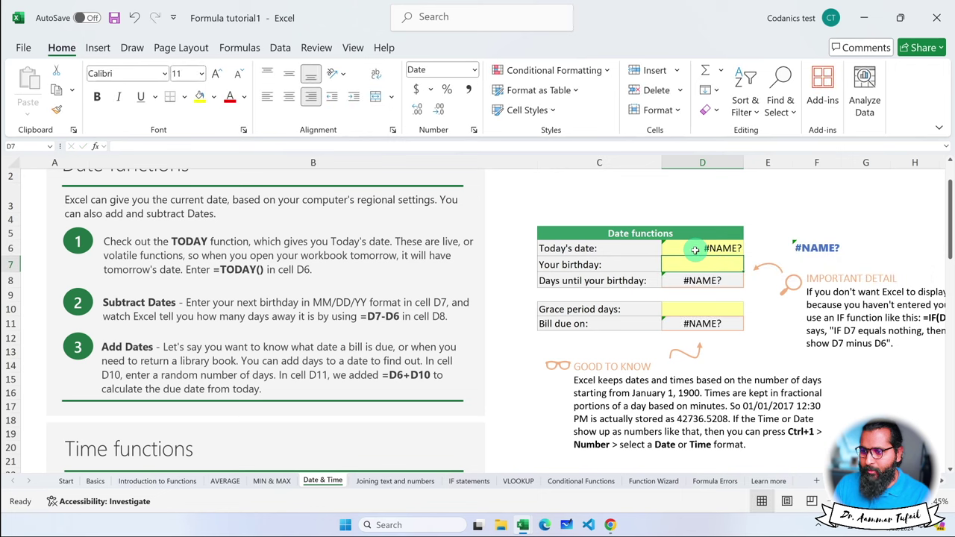
# - Correct the formula in the Today's date cell D6 to =TODAY()
pyautogui.doubleClick(694, 250)
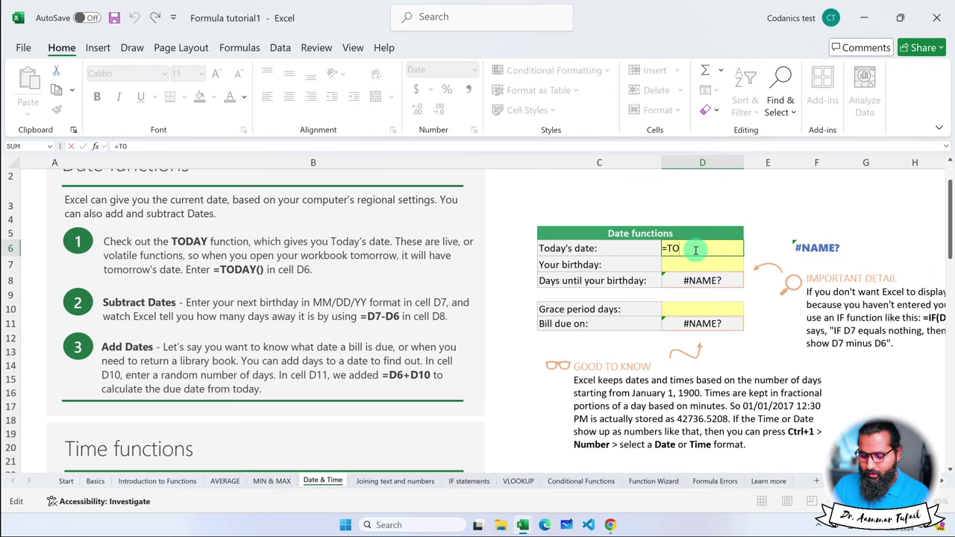
pyautogui.press('BackSpace')
pyautogui.write('o')
pyautogui.press('Down')
pyautogui.press('Tab')
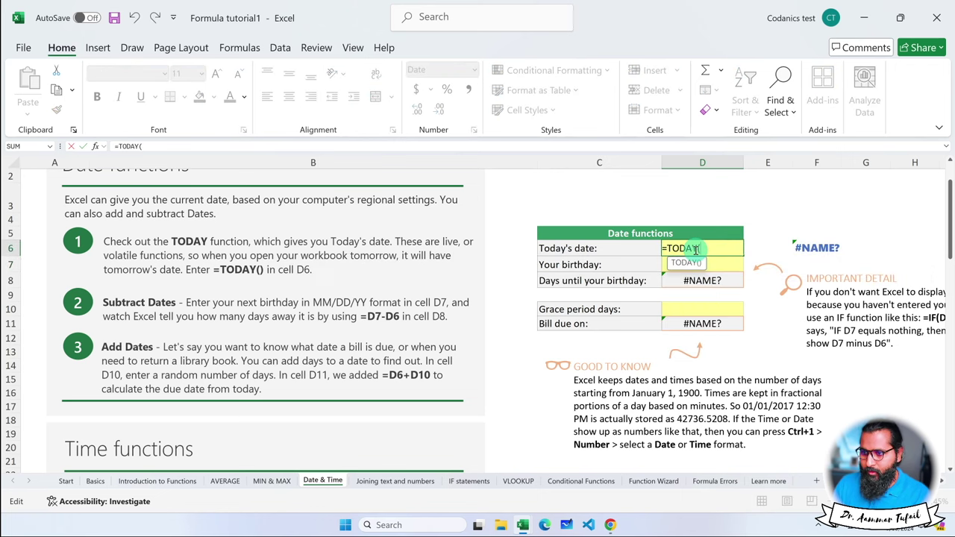
pyautogui.press('Return')
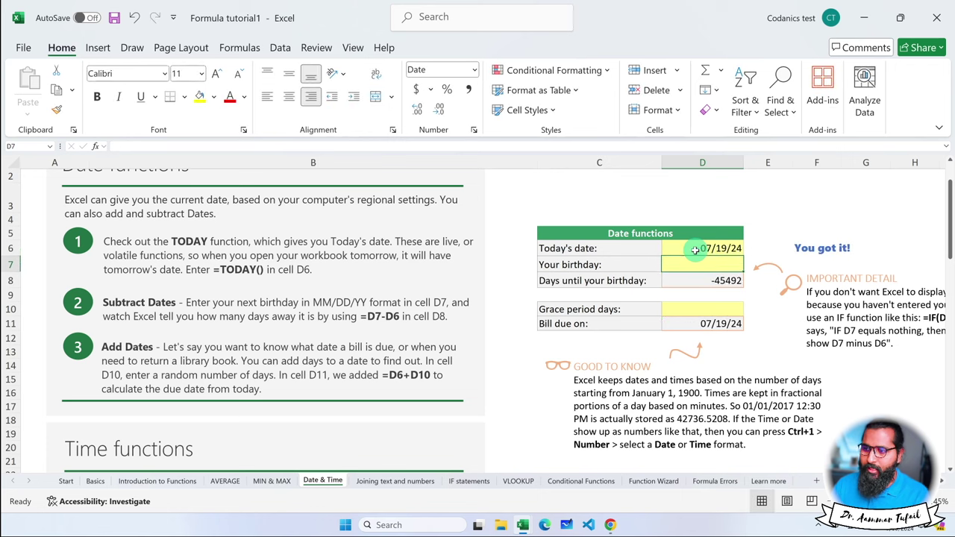
# - Format cell D6 as Long Date and widen column D to fit the full date
pyautogui.click(739, 251)
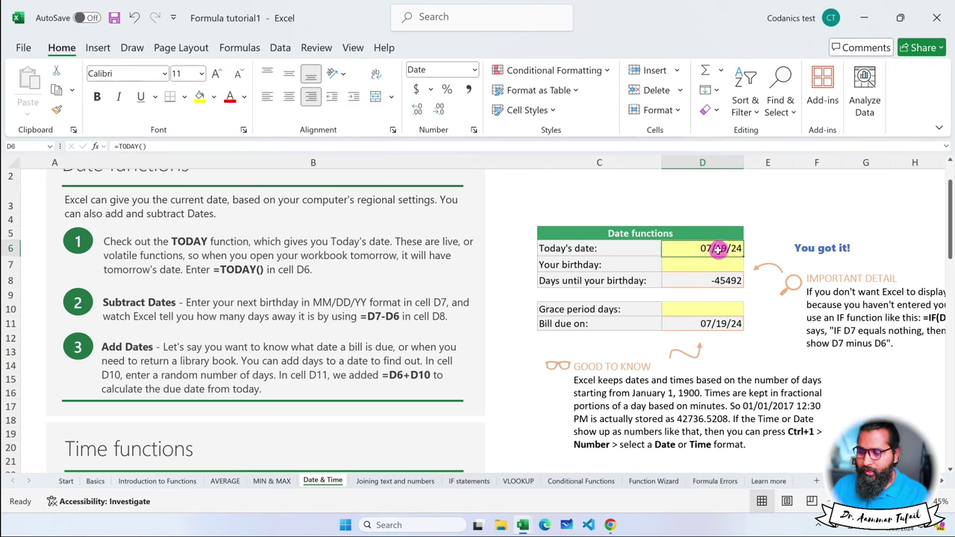
pyautogui.click(473, 73)
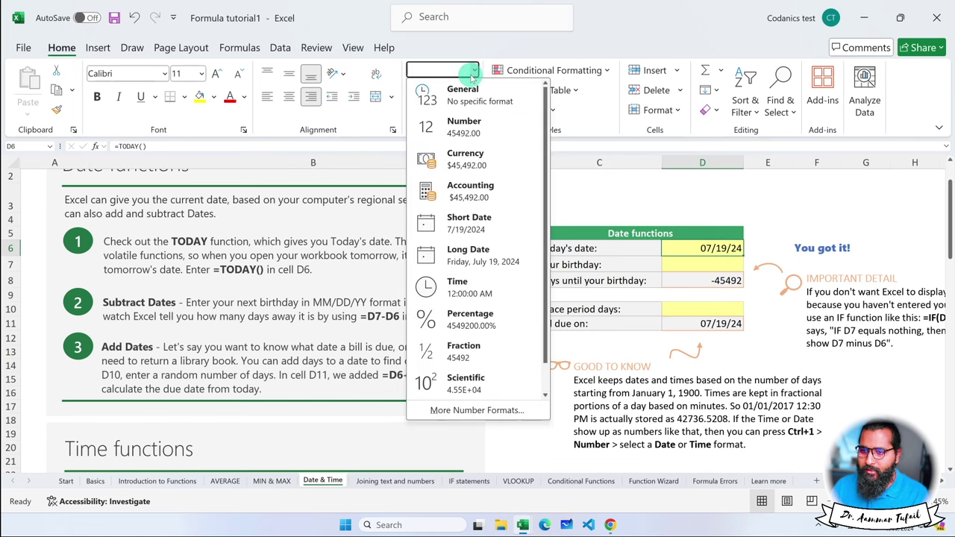
pyautogui.click(486, 254)
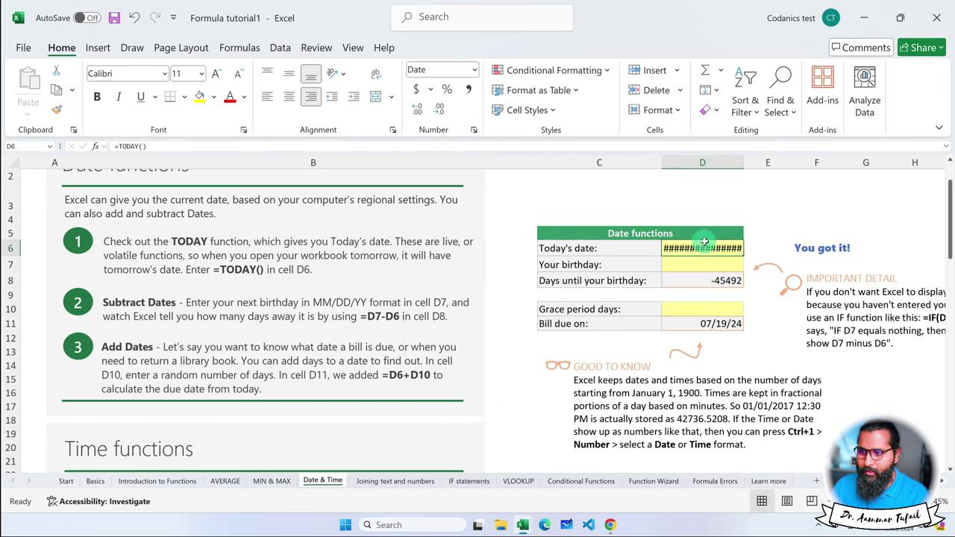
pyautogui.moveTo(744, 162); pyautogui.dragTo(783, 162)
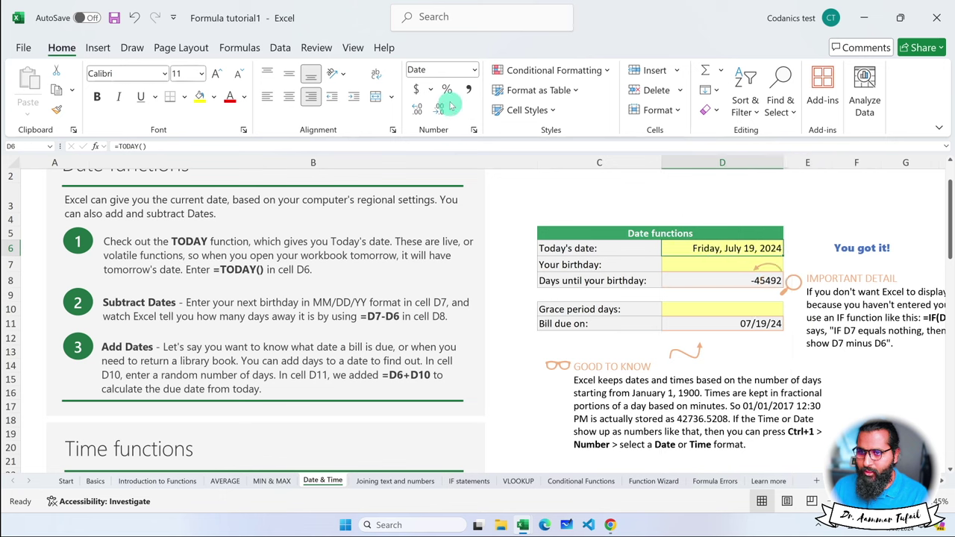
# - Change the number format of cell D6 to Short Date and from there to General
pyautogui.click(473, 72)
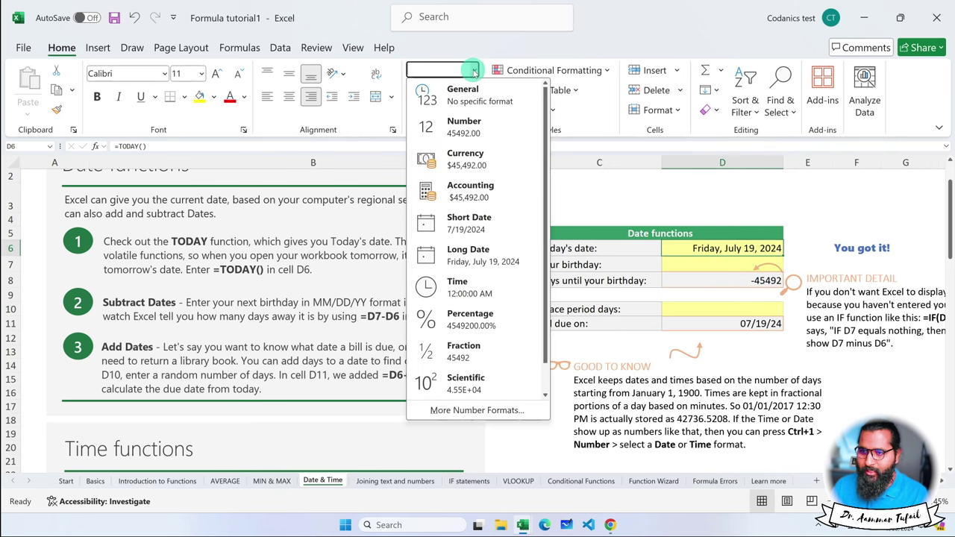
pyautogui.click(489, 222)
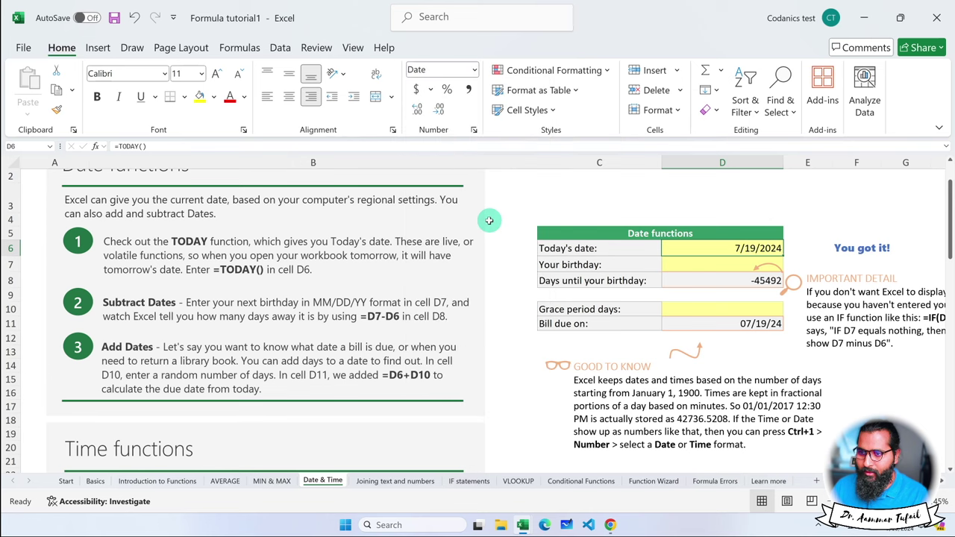
pyautogui.click(473, 69)
pyautogui.click(455, 96)
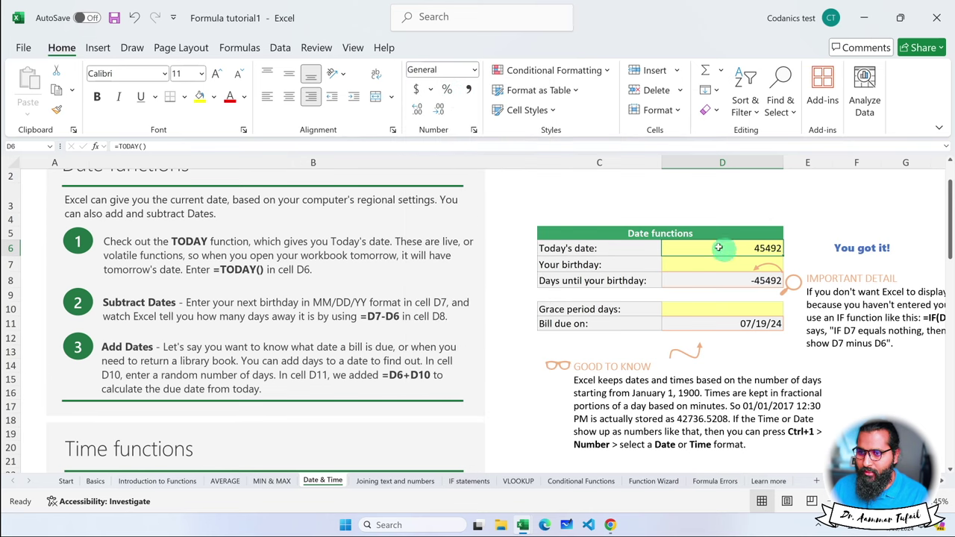
# - Set the number format of cell D6 back to Short Date and narrow column D
pyautogui.click(475, 70)
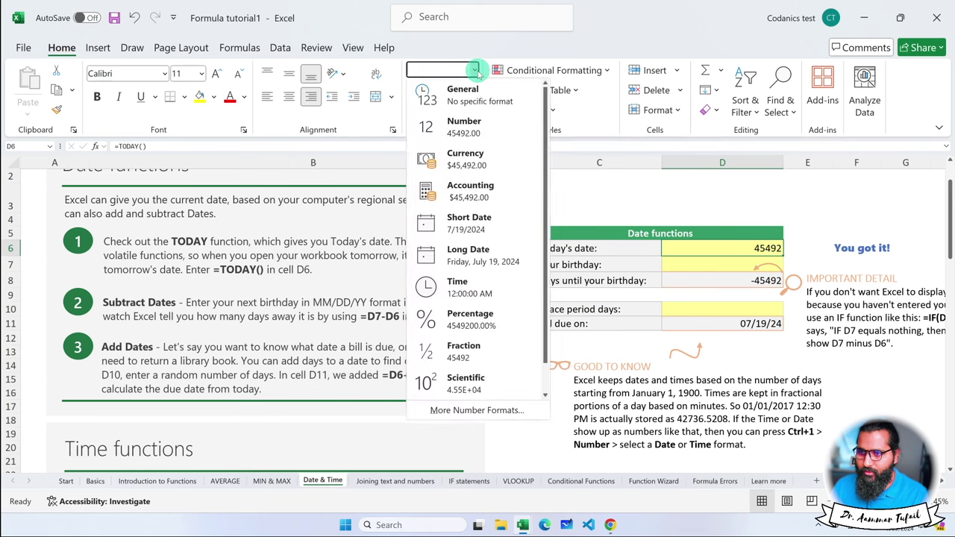
pyautogui.click(480, 224)
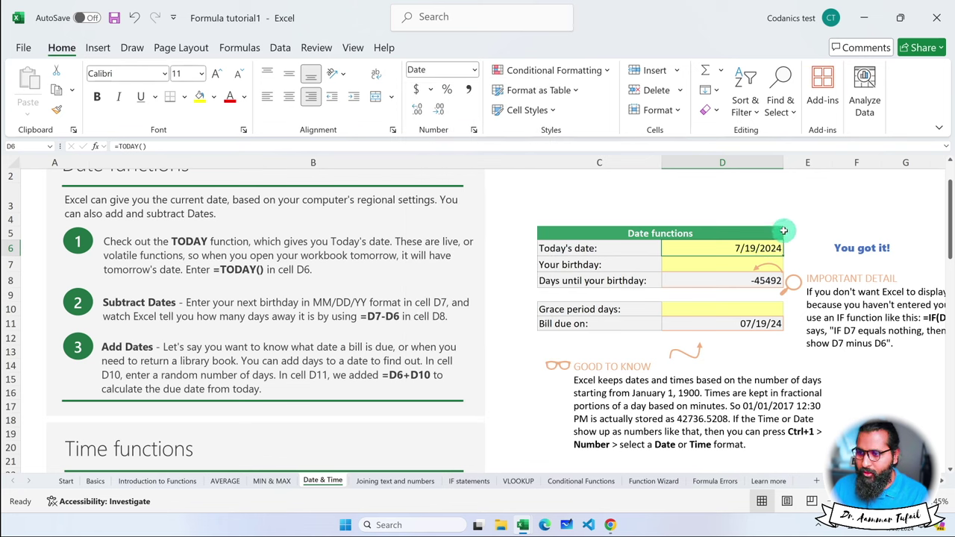
pyautogui.moveTo(783, 163); pyautogui.dragTo(755, 164)
# - Enter the date of birth in month/day/year order in the Your birthday cell D7
pyautogui.click(713, 265)
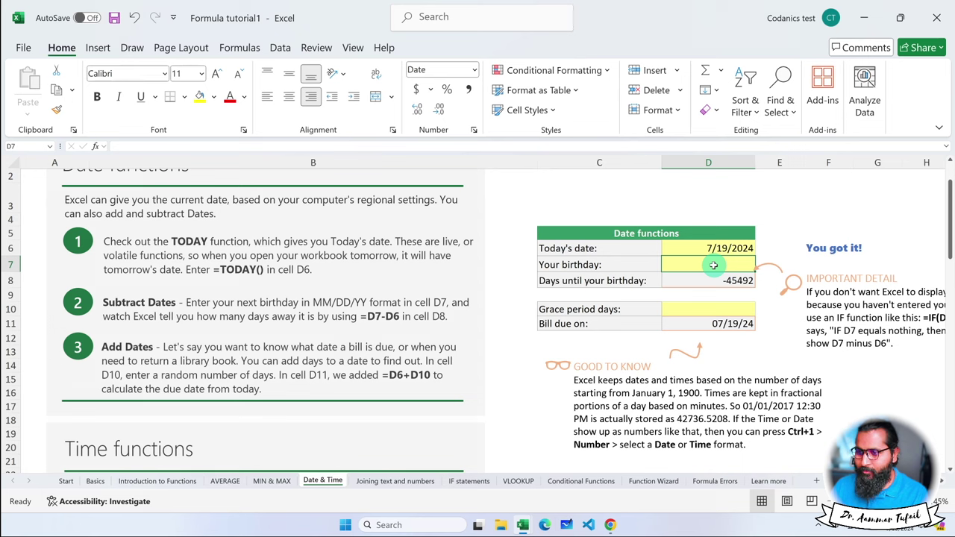
pyautogui.write('3')
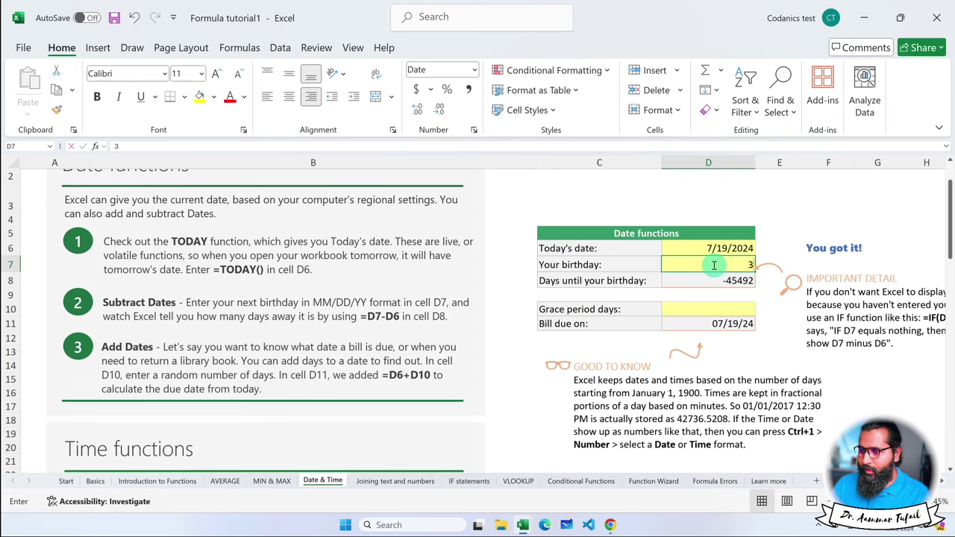
pyautogui.write('1/1996')
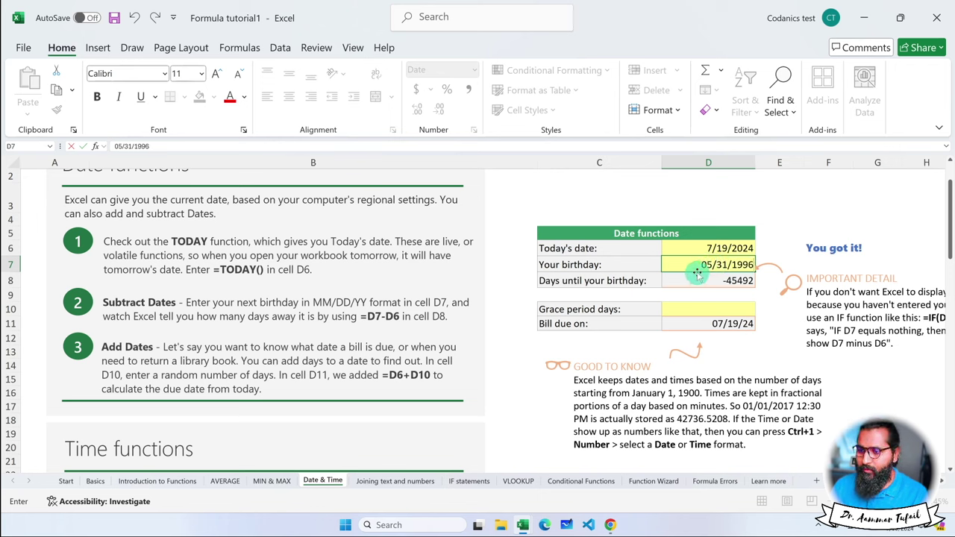
pyautogui.press('Return')
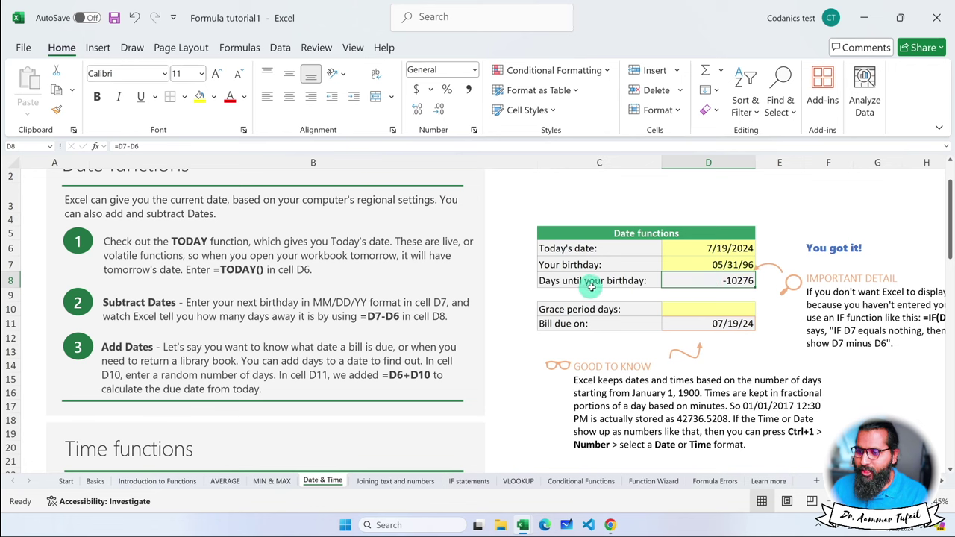
# - Inspect the subtraction formula in cell D8 and the two date cells it references, leaving it unedited
pyautogui.doubleClick(699, 280)
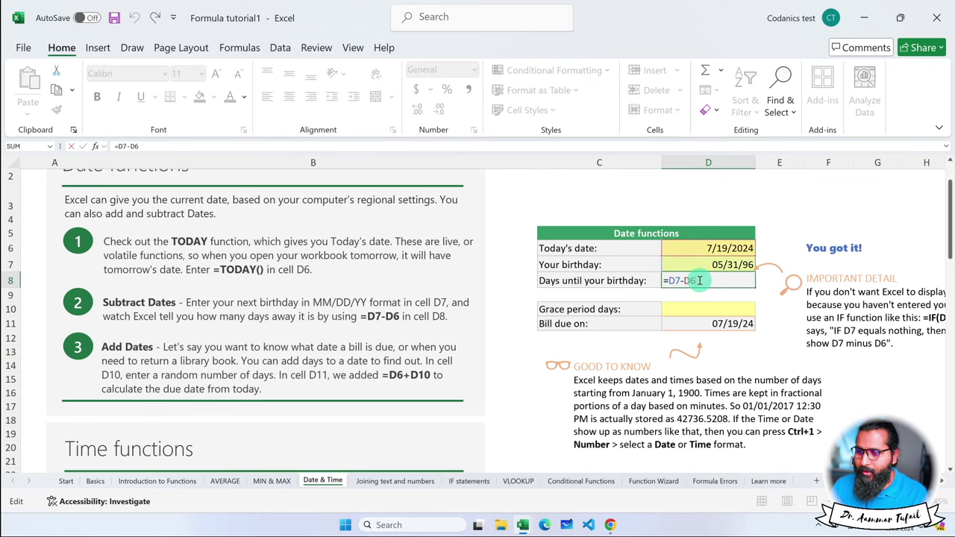
pyautogui.click(696, 265)
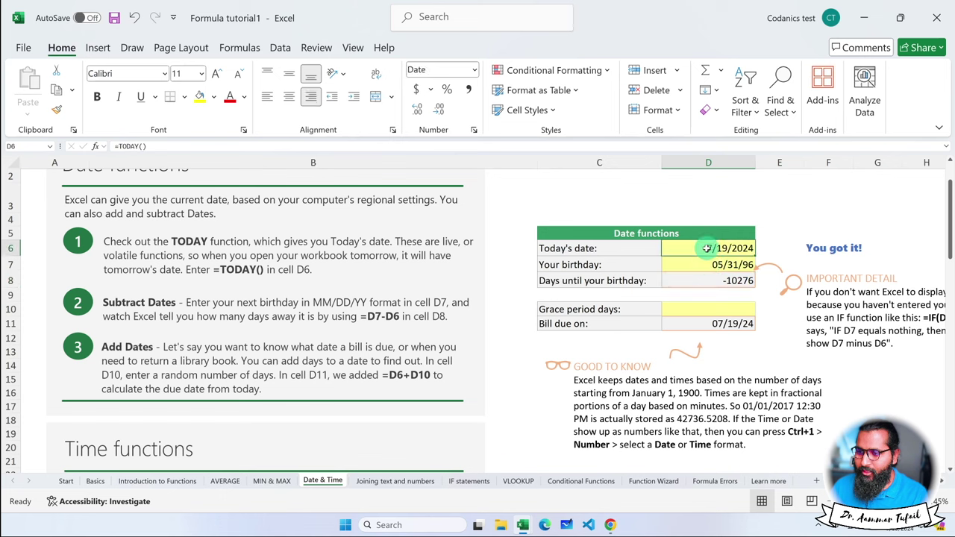
pyautogui.doubleClick(684, 281)
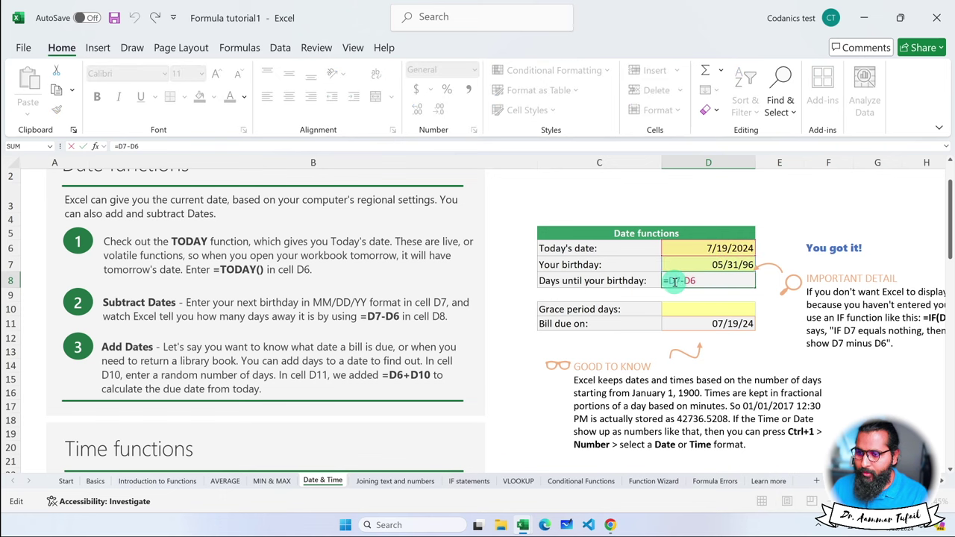
pyautogui.press('Escape')
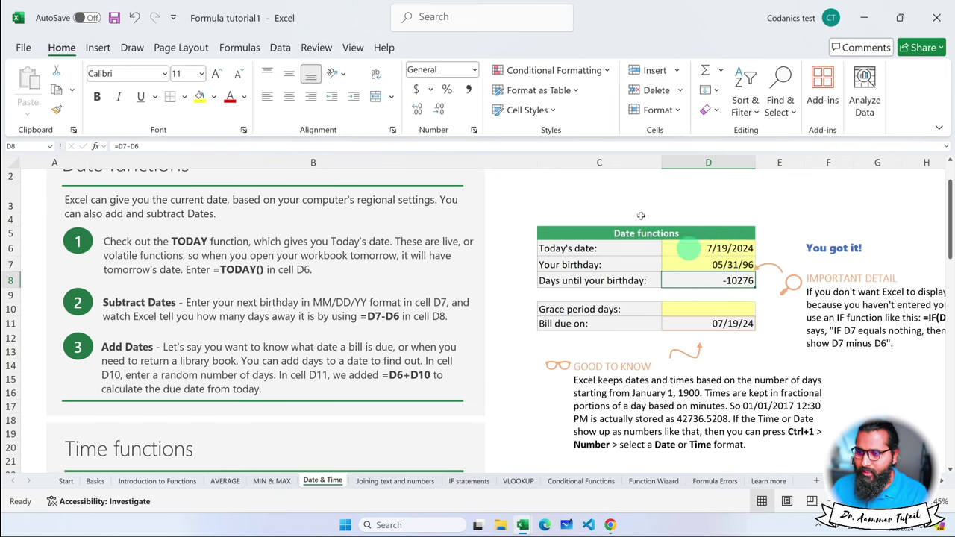
# - Try the Short Date and Number formats on cell D8, adjusting column D's width slightly, and return the cell to General format
pyautogui.click(475, 70)
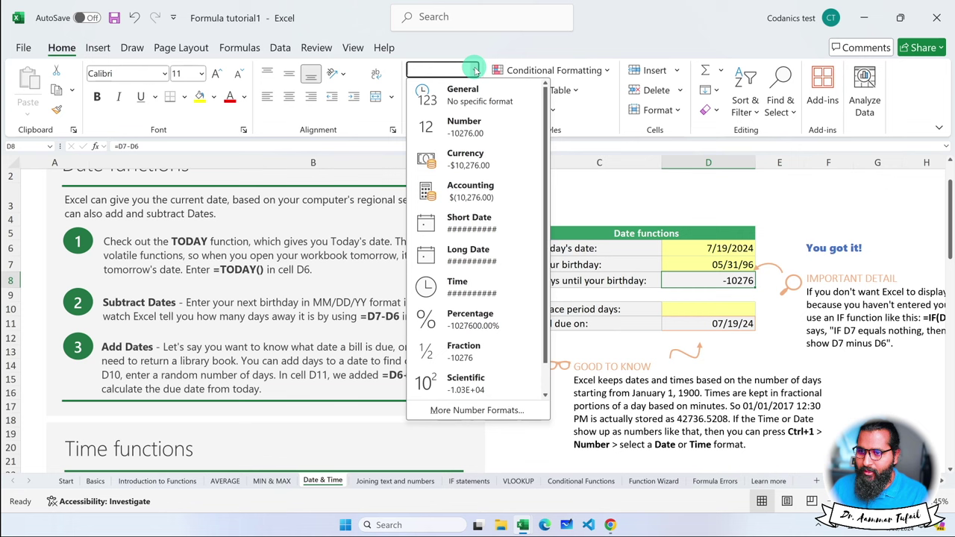
pyautogui.click(470, 222)
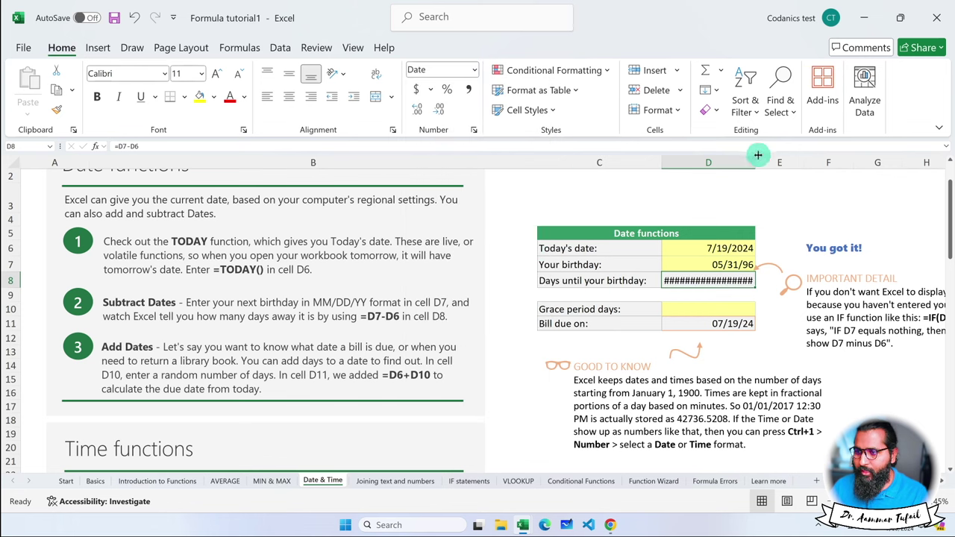
pyautogui.moveTo(755, 161)
pyautogui.mouseDown()
pyautogui.moveTo(831, 162)
pyautogui.moveTo(751, 162)
pyautogui.mouseUp()
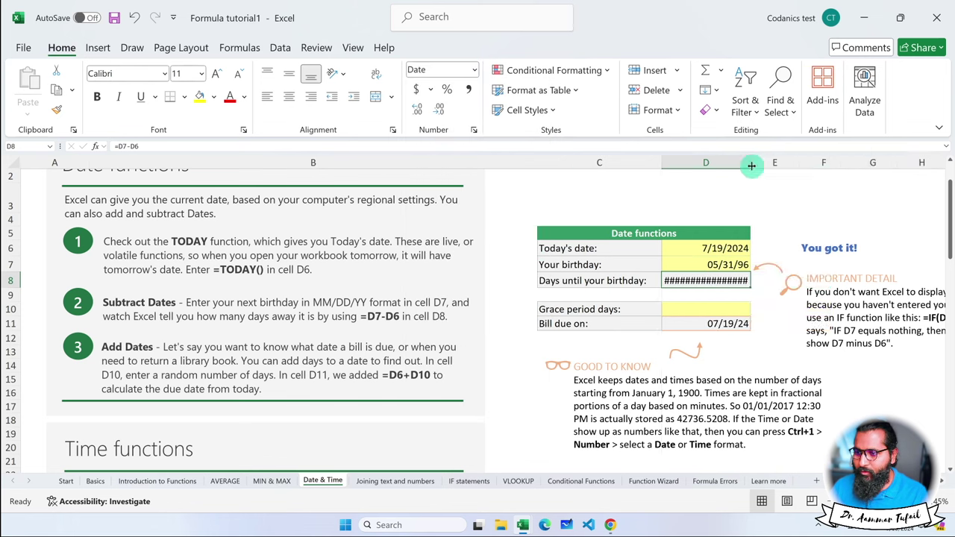
pyautogui.click(473, 69)
pyautogui.click(467, 125)
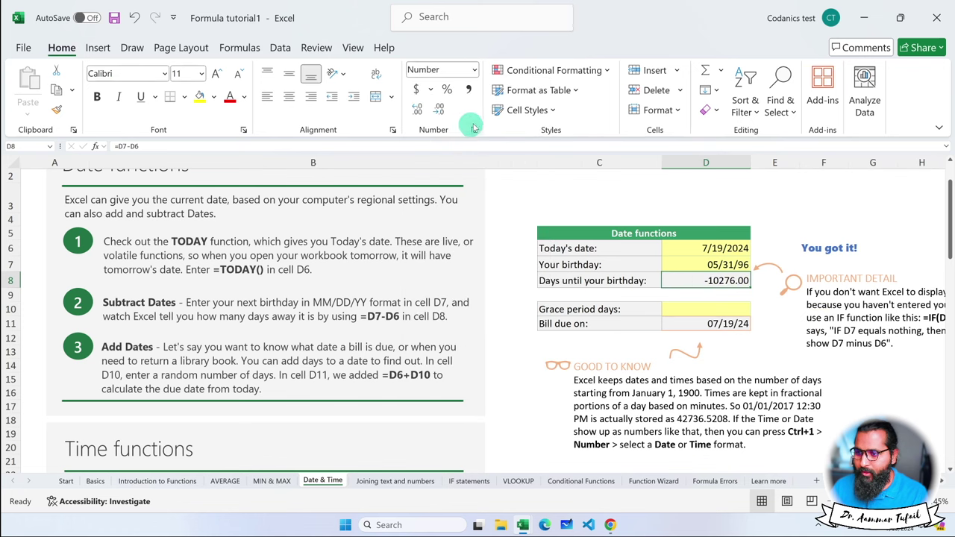
pyautogui.click(474, 70)
pyautogui.click(457, 88)
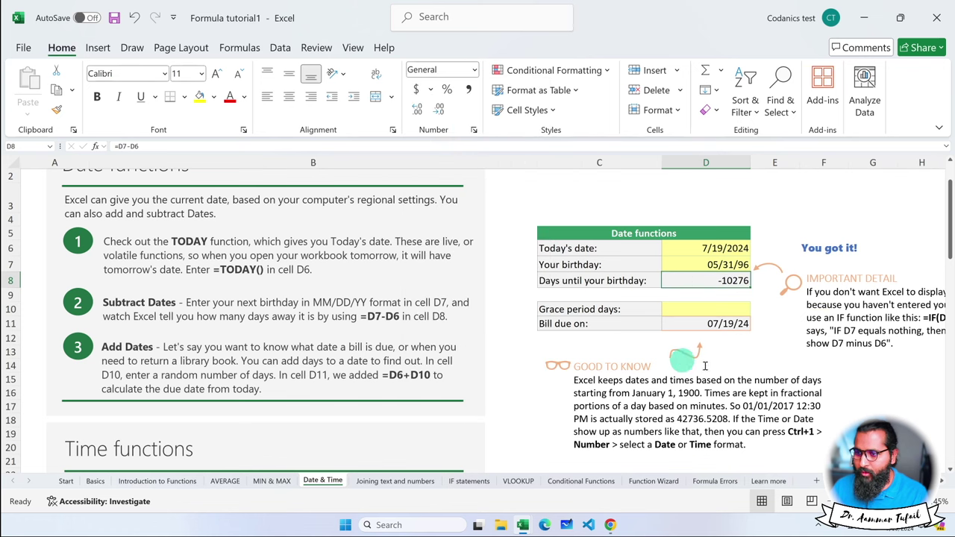
# - Review the date cells D6 and D7, the grace period and bill due rows, and the Important Detail note on negative results
pyautogui.doubleClick(733, 265)
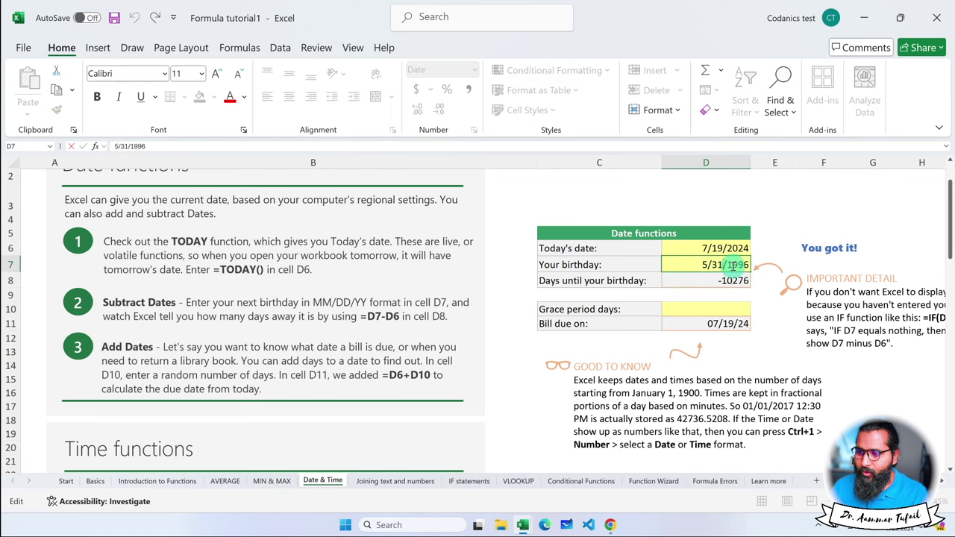
pyautogui.press('Return')
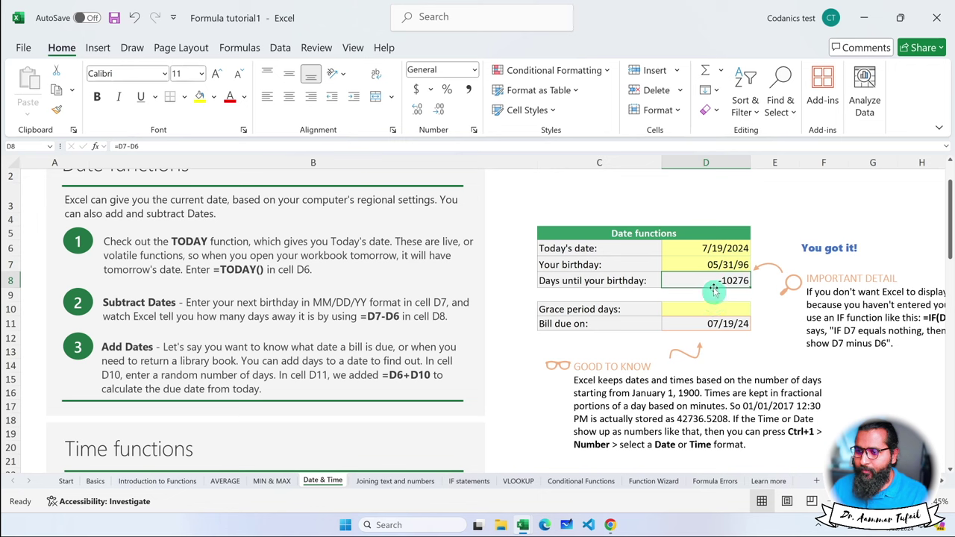
pyautogui.click(715, 249)
pyautogui.click(710, 266)
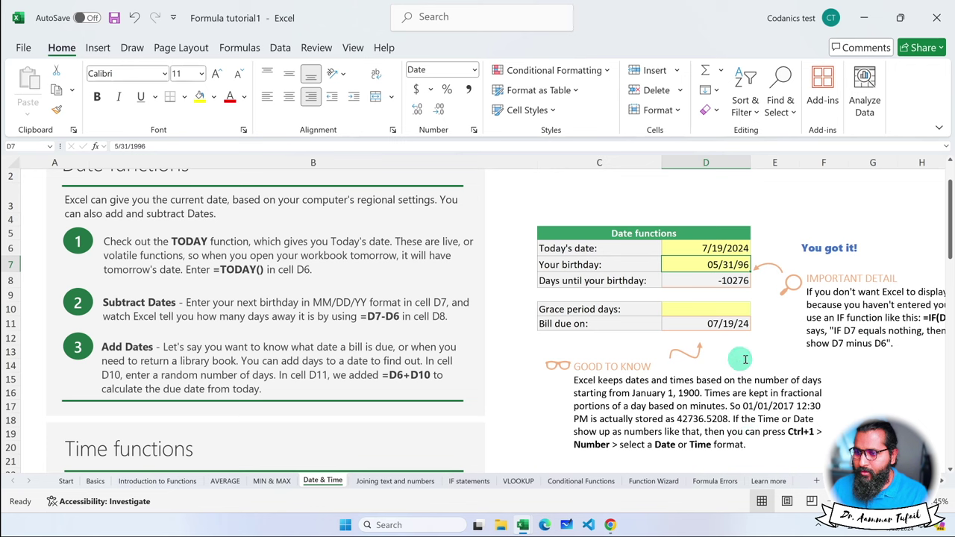
pyautogui.click(716, 312)
pyautogui.click(602, 326)
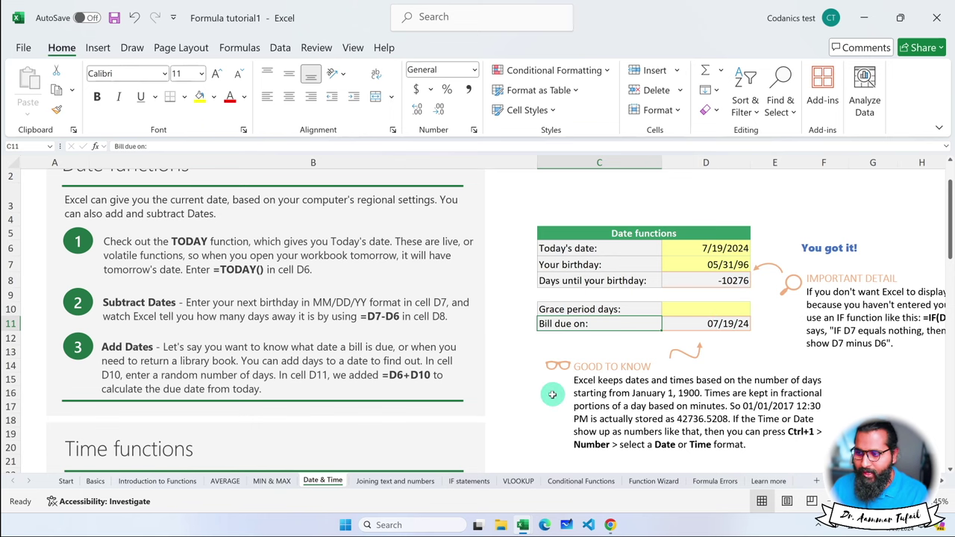
pyautogui.hscroll(1, 552, 394)
pyautogui.hscroll(3, 552, 394)
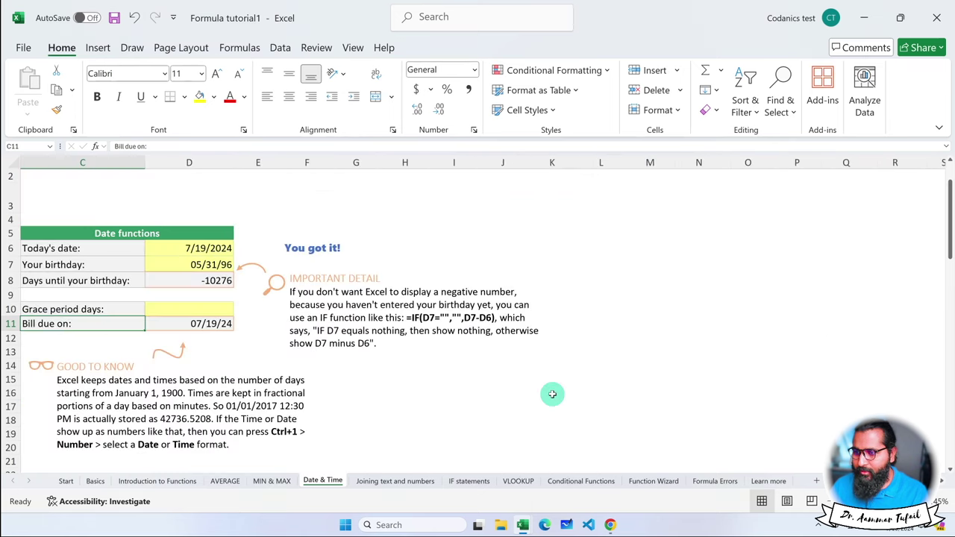
# - Review the Important Detail note on negative results alongside the birthday cell D7 and the subtraction formula in cell D8
pyautogui.hscroll(-3, 552, 394)
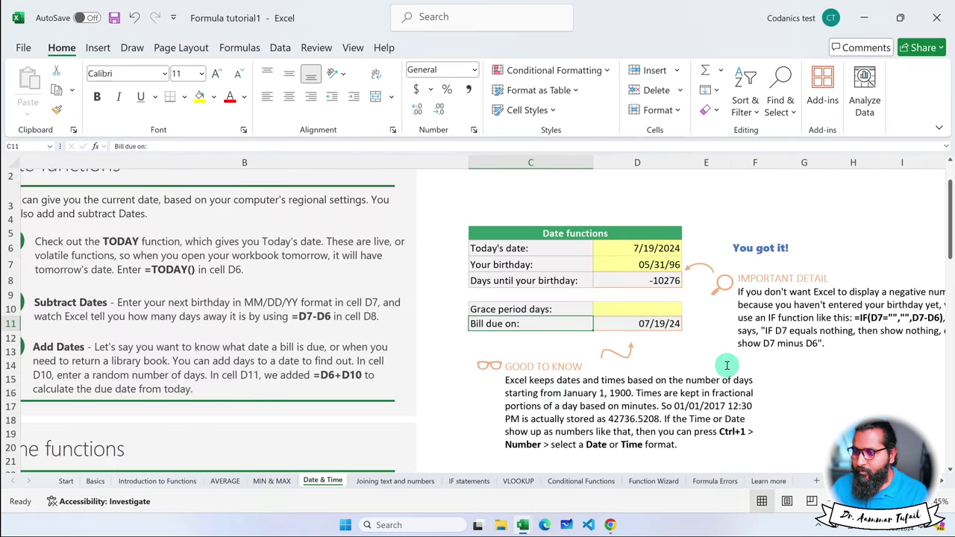
pyautogui.click(834, 292)
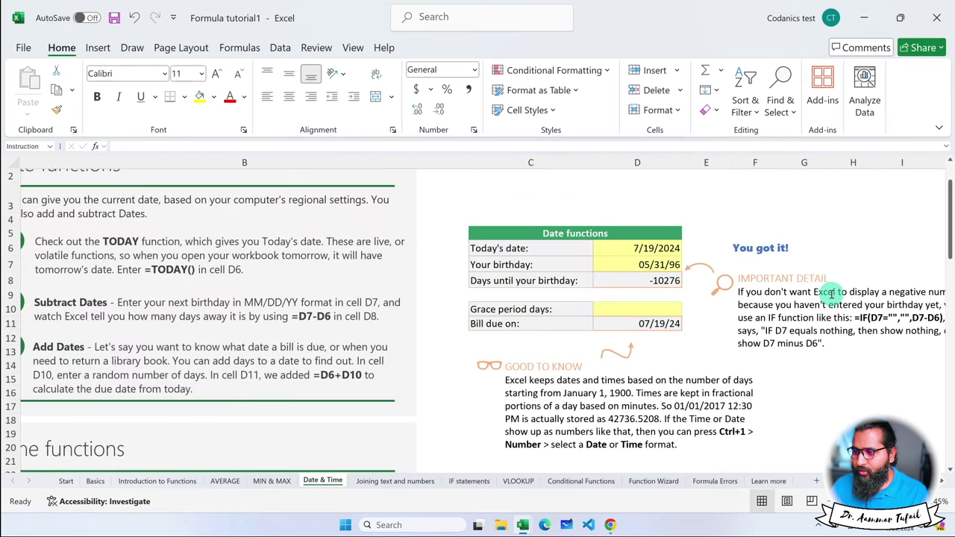
pyautogui.click(909, 294)
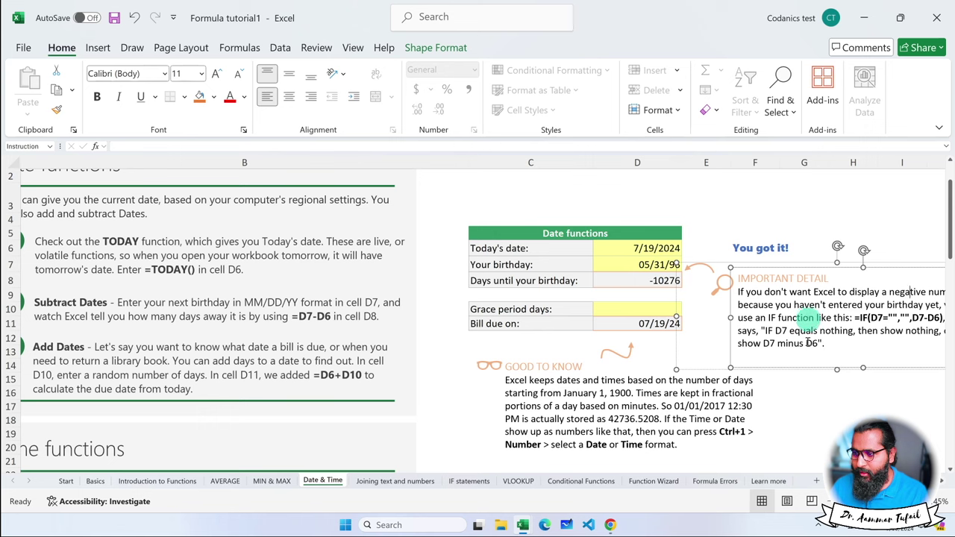
pyautogui.click(631, 270)
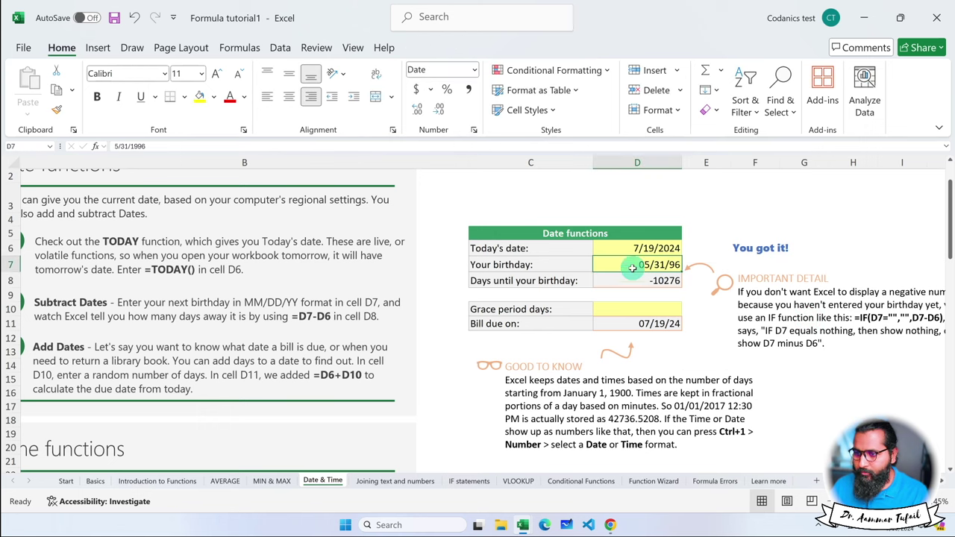
pyautogui.doubleClick(630, 280)
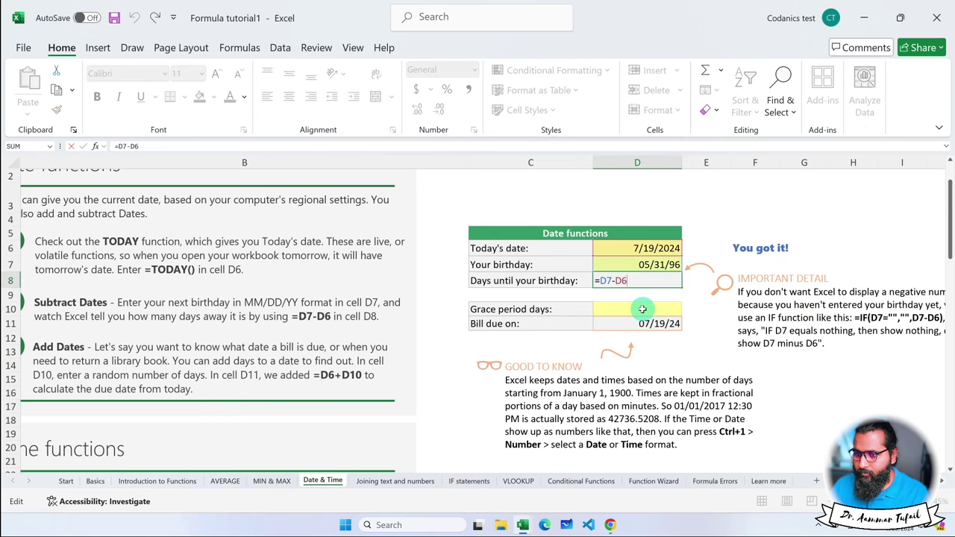
pyautogui.click(642, 309)
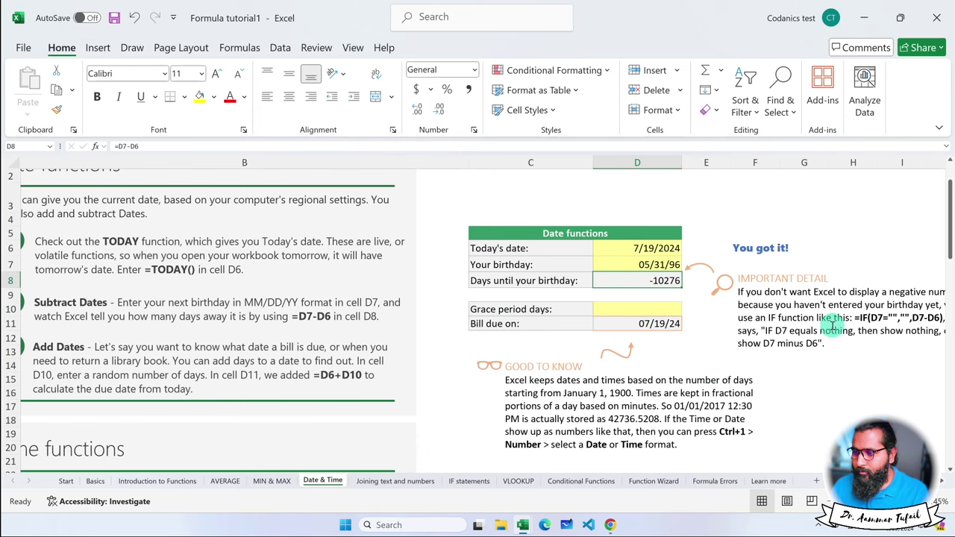
pyautogui.click(801, 331)
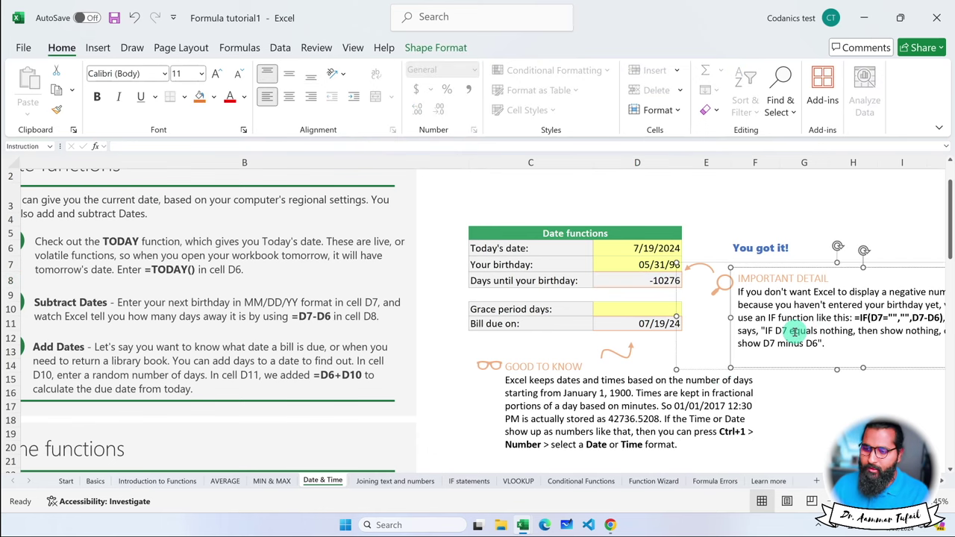
# - Enter the formula =NOW() in the Current Time cell D28 of the Time functions table
pyautogui.scroll(-5, 550, 364)
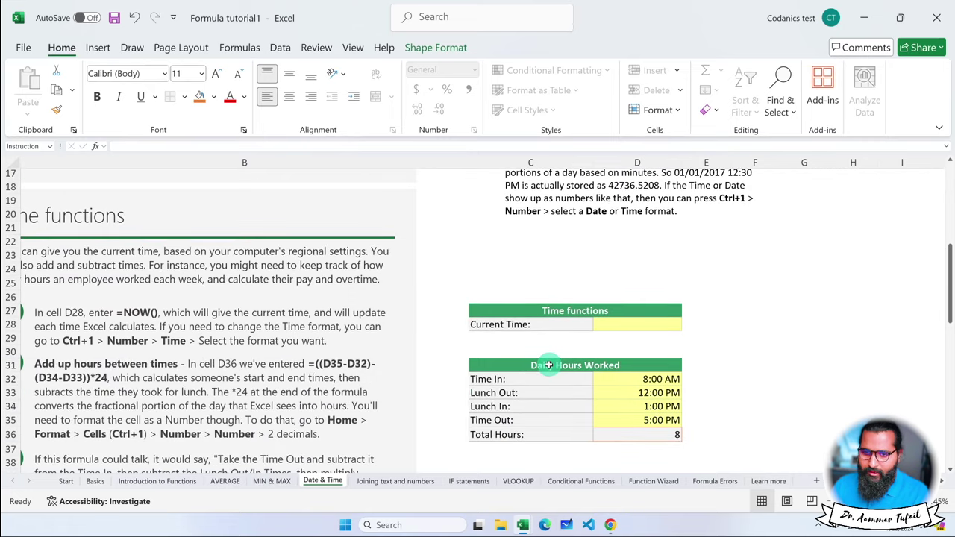
pyautogui.click(647, 326)
pyautogui.write('=NOW()')
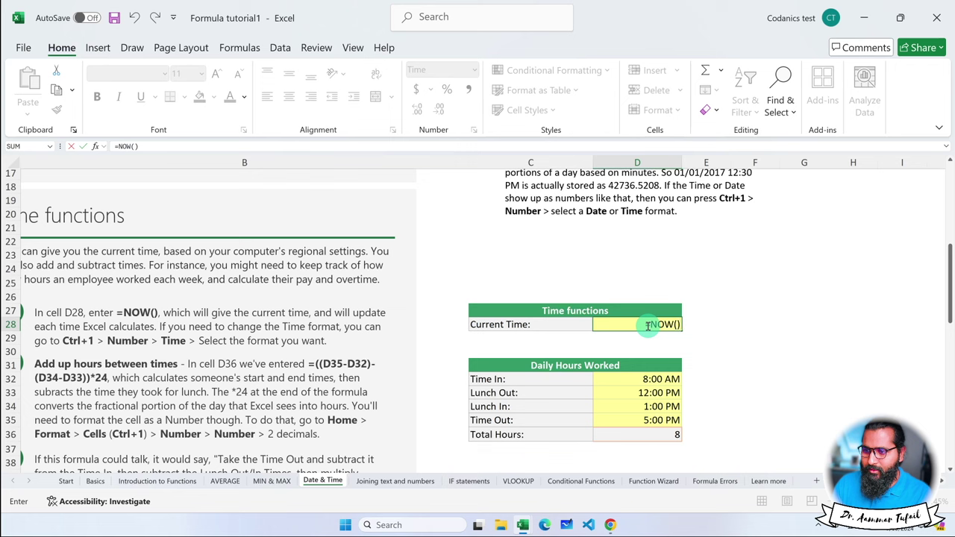
pyautogui.press('Return')
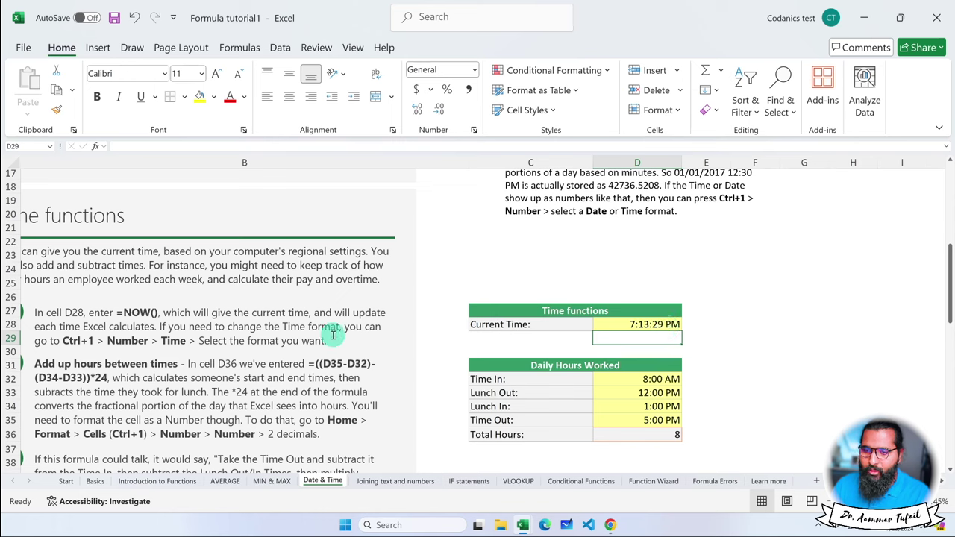
# - Try the 13:30 time format on the Current Time cell D28 and return it to the 1:30:55 PM format
pyautogui.click(640, 325)
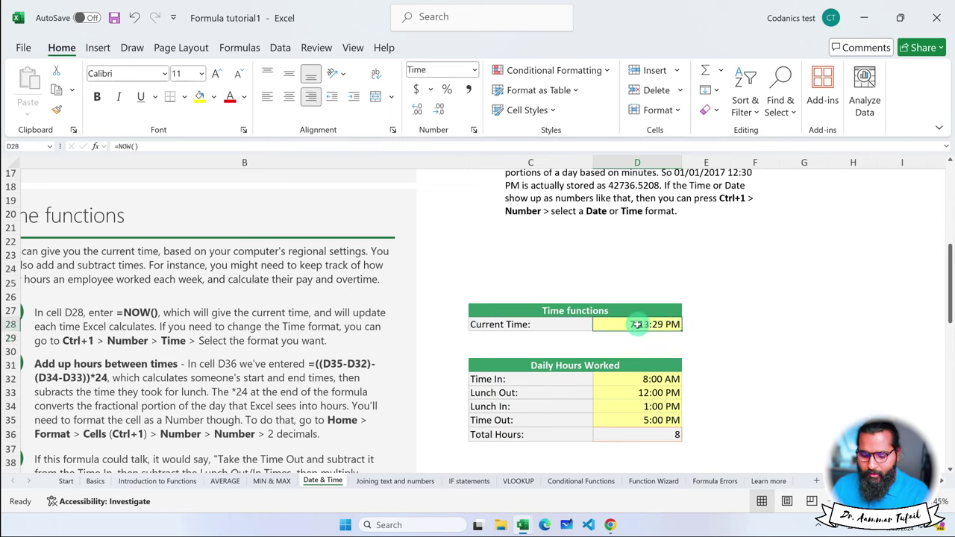
pyautogui.hotkey('ctrl', '1')
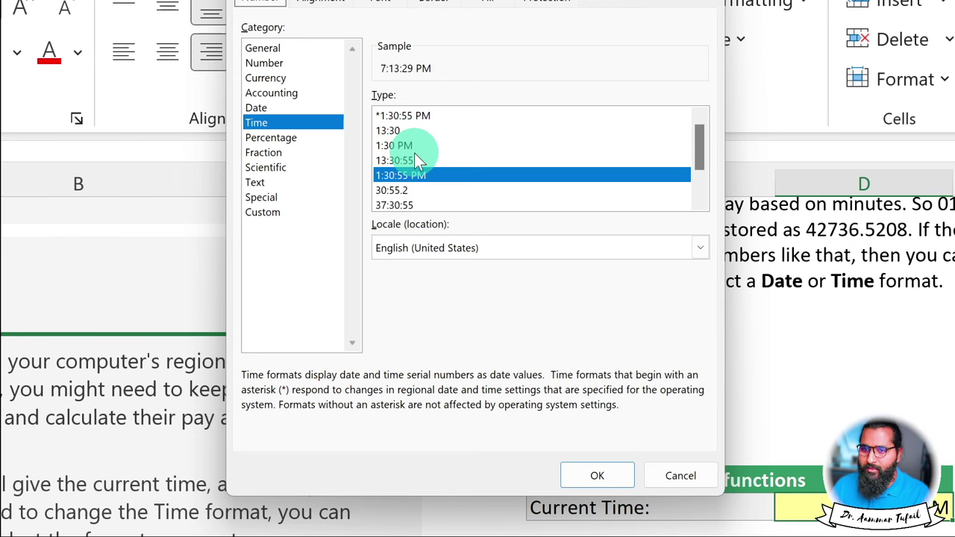
pyautogui.press('super')
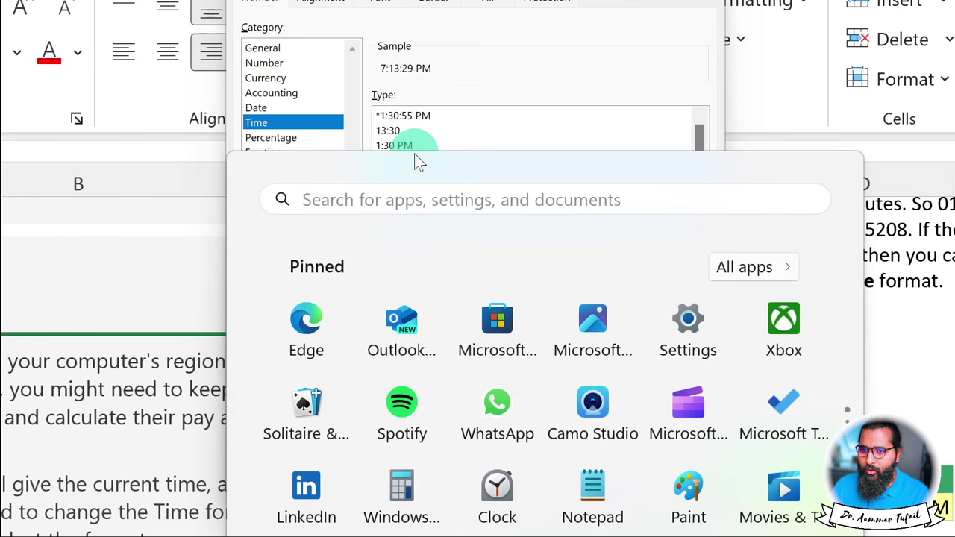
pyautogui.click(381, 143)
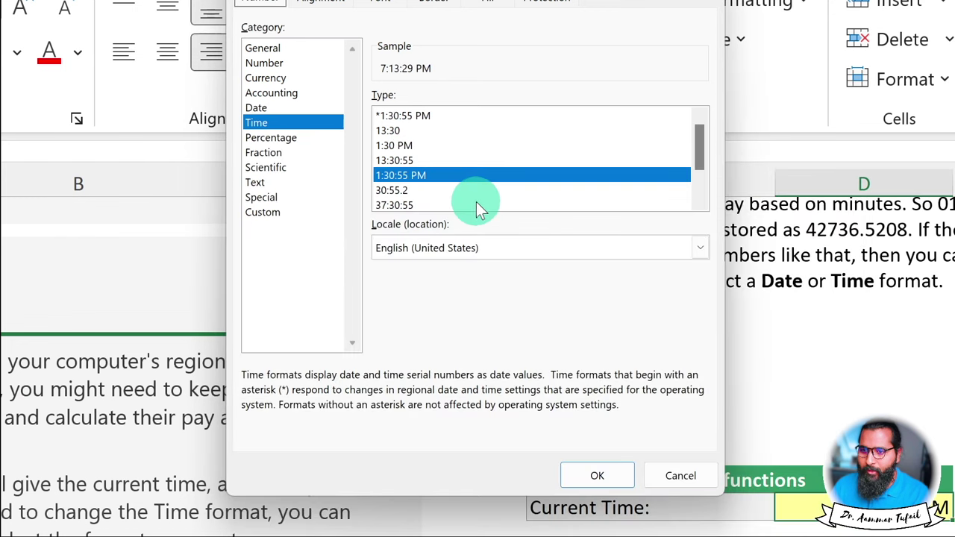
pyautogui.click(429, 133)
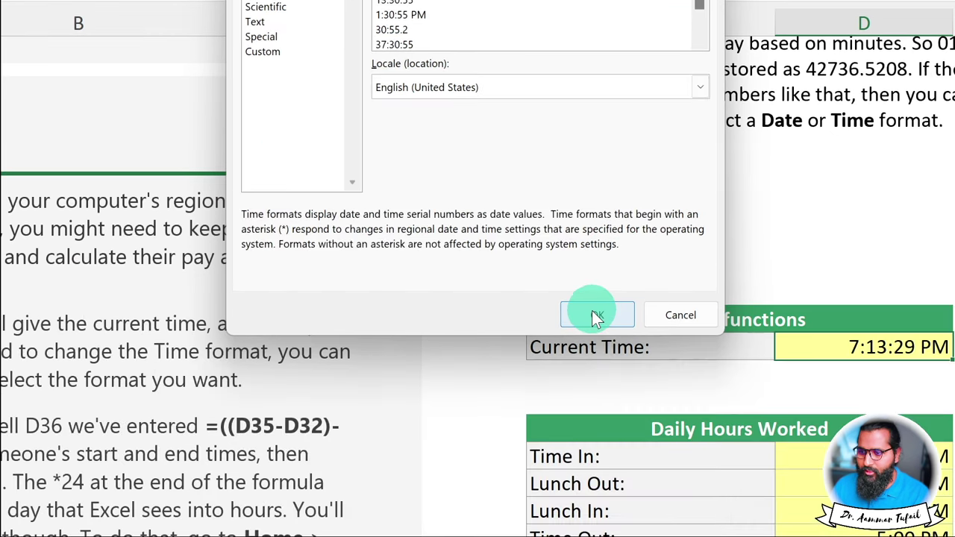
pyautogui.click(594, 315)
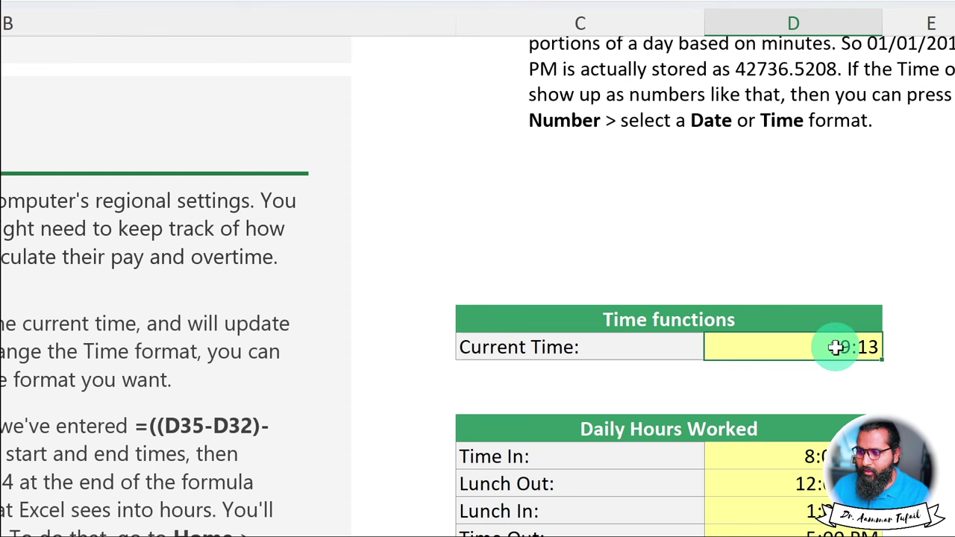
pyautogui.hotkey('ctrl', '1')
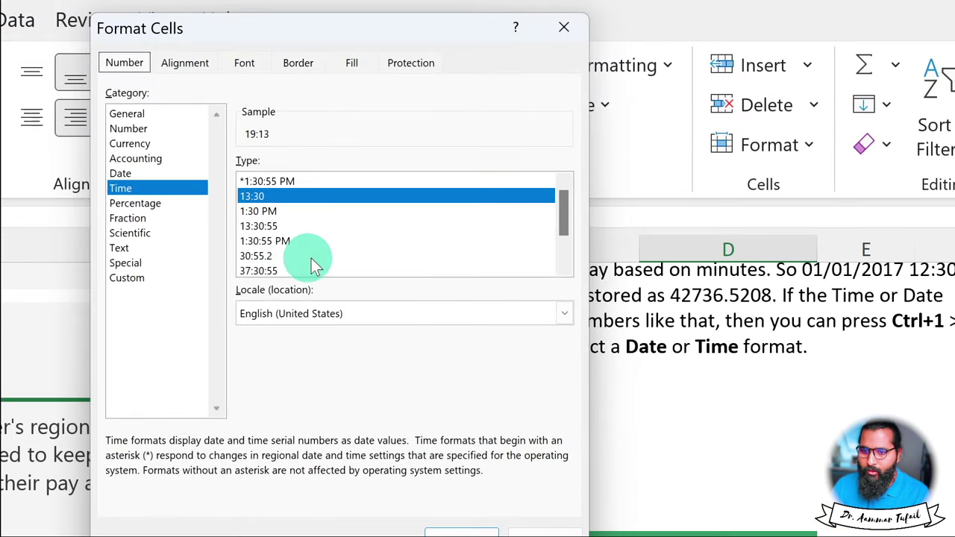
pyautogui.click(281, 241)
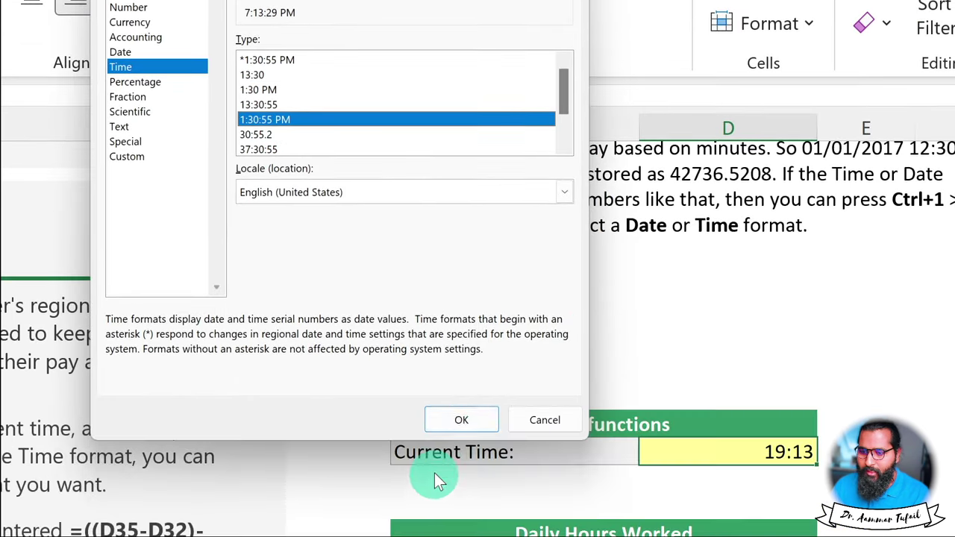
pyautogui.click(460, 420)
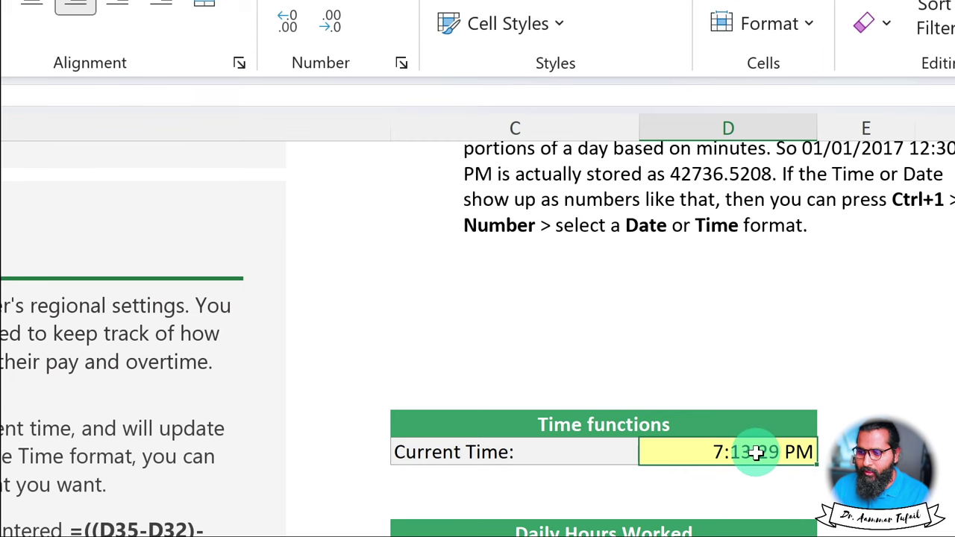
# - Format the Bill due on cell D11 with the 14-Mar-2012 date type
pyautogui.scroll(3, 747, 447)
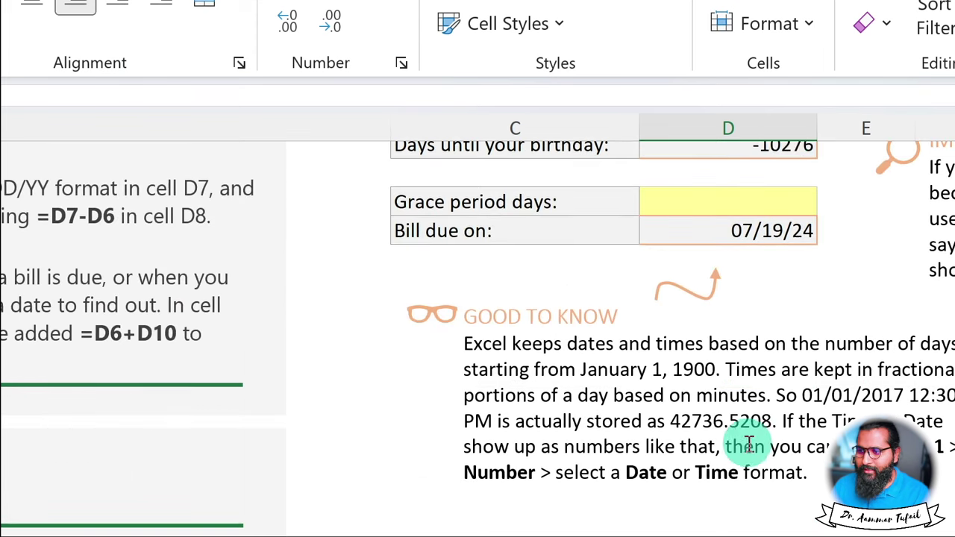
pyautogui.click(735, 236)
pyautogui.hotkey('ctrl', '1')
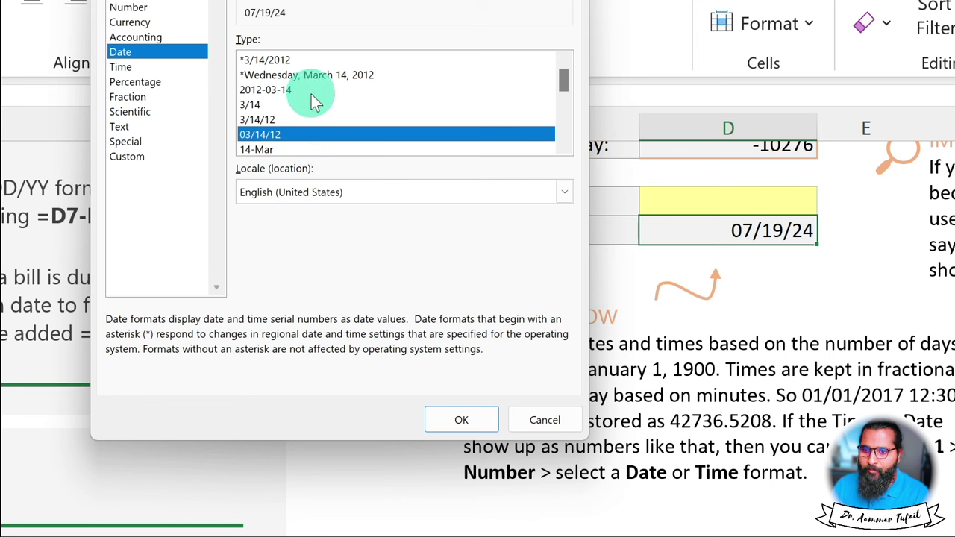
pyautogui.press('Down')
pyautogui.press('Down')
pyautogui.press('Down')
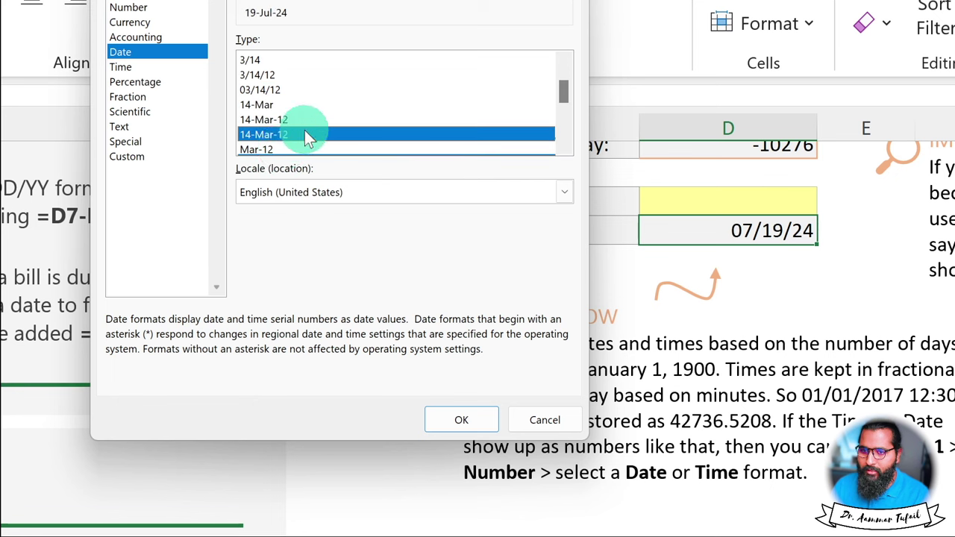
pyautogui.moveTo(560, 88); pyautogui.dragTo(562, 127)
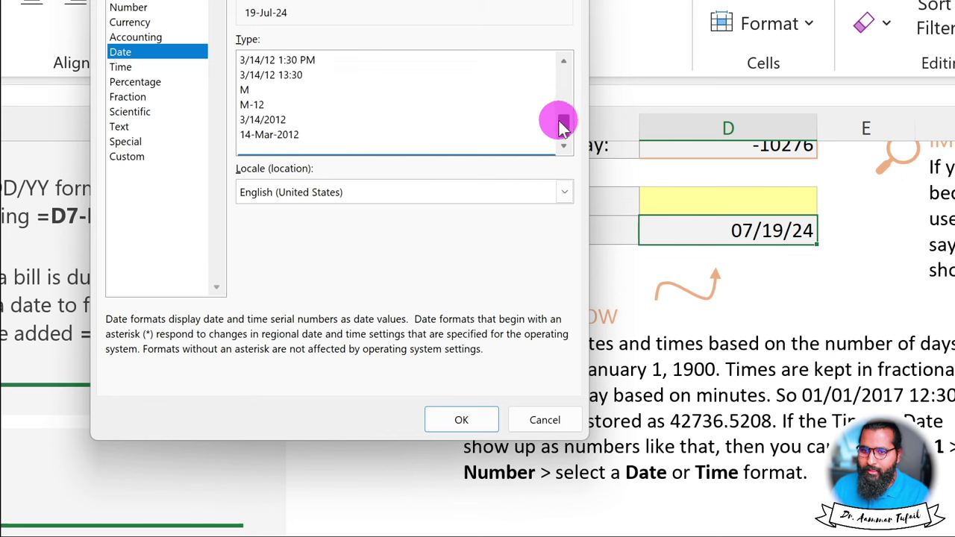
pyautogui.click(264, 133)
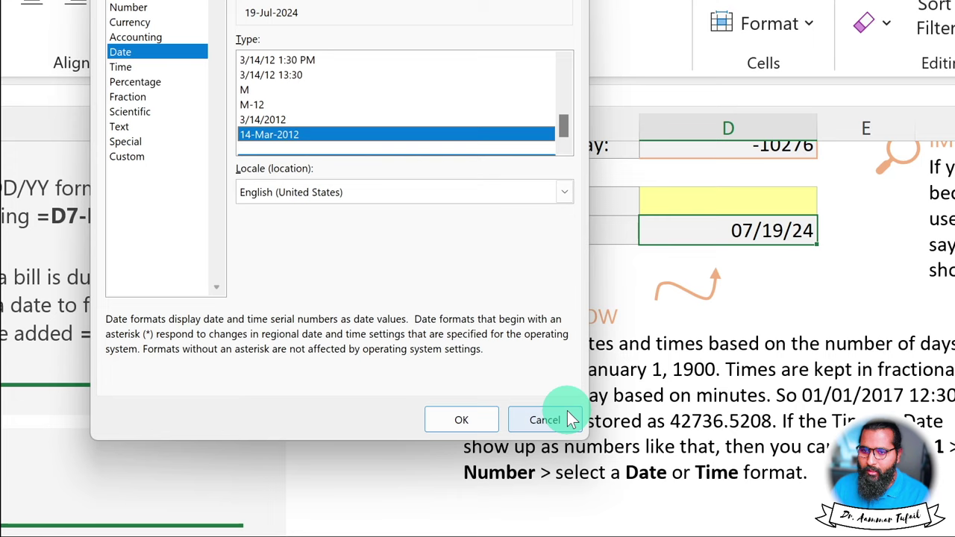
pyautogui.click(481, 426)
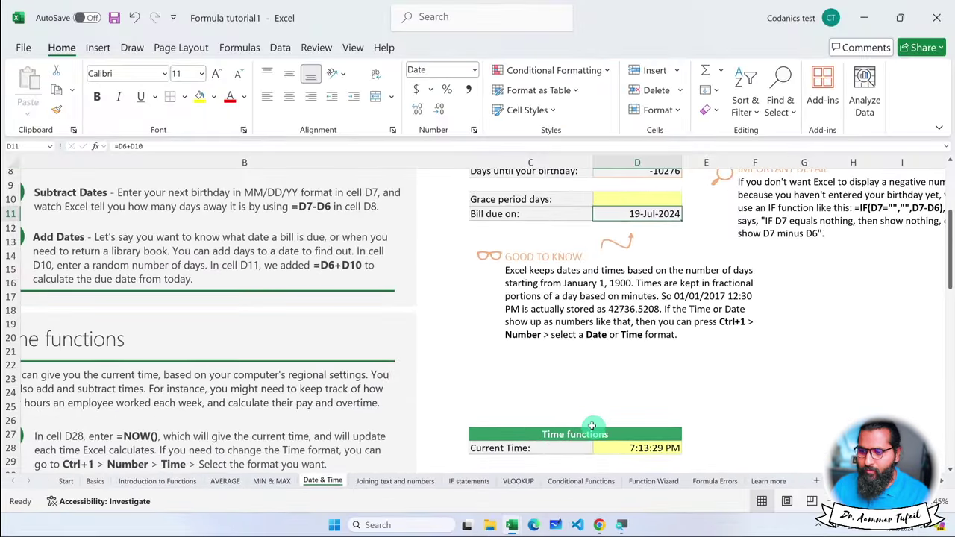
# - Review the Current Time cell and the Daily Hours Worked table from Time In to Total Hours, including their time values
pyautogui.scroll(-4, 592, 425)
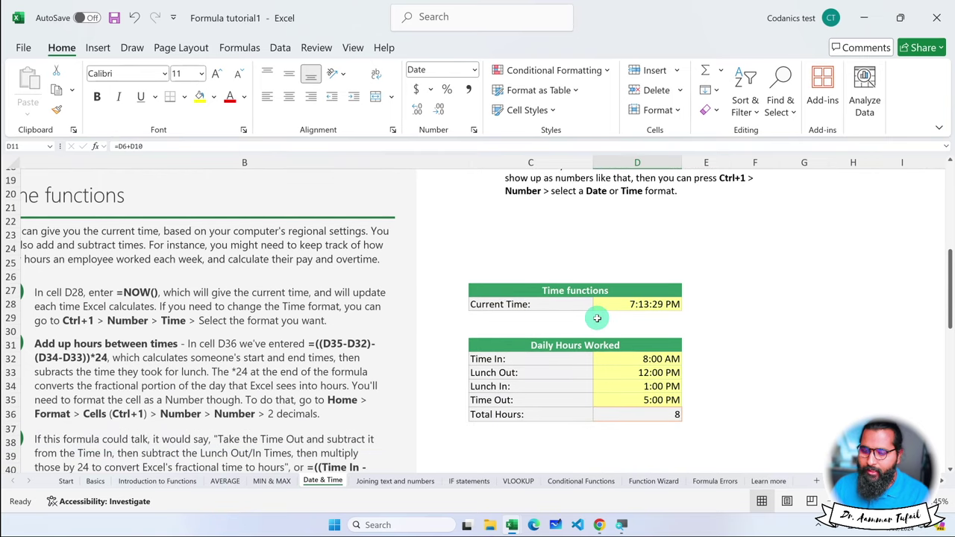
pyautogui.click(646, 305)
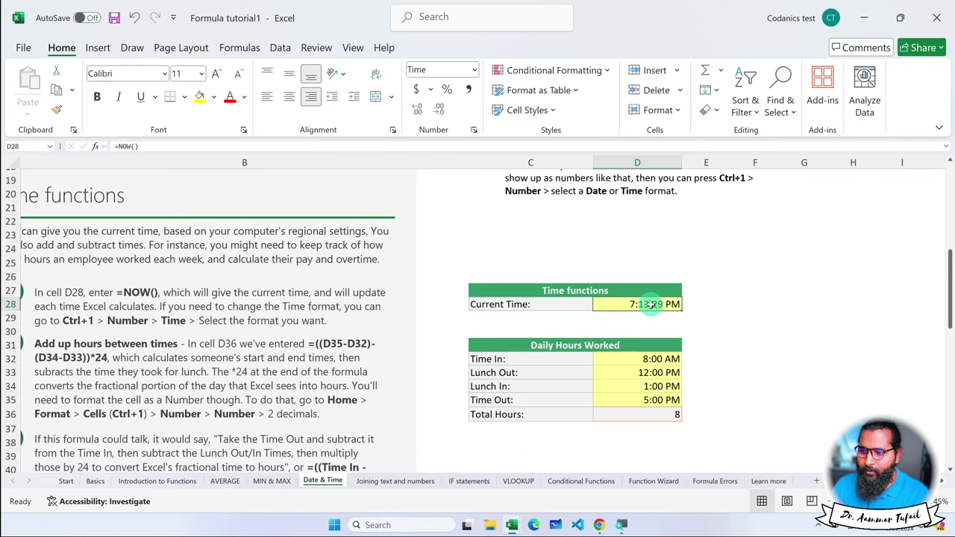
pyautogui.click(657, 373)
pyautogui.click(661, 388)
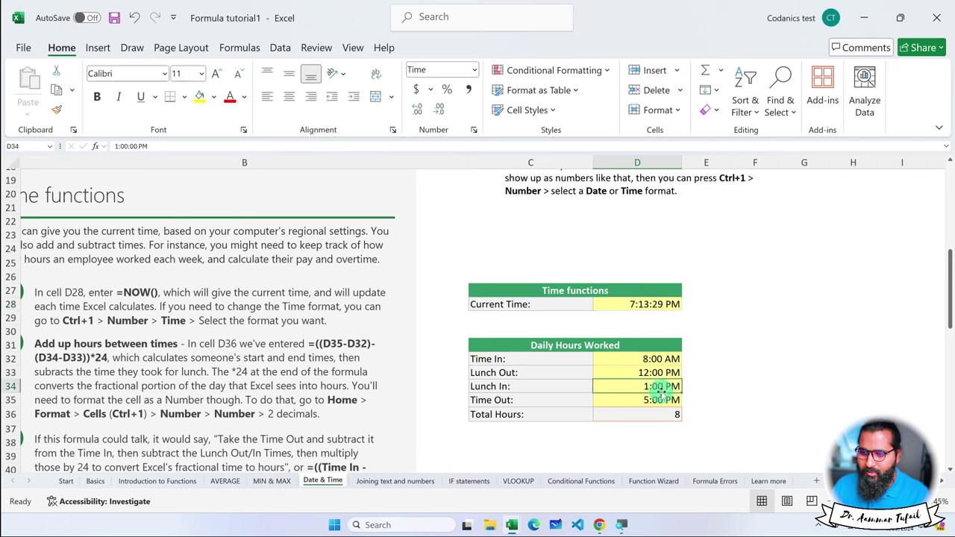
pyautogui.click(525, 361)
pyautogui.click(529, 372)
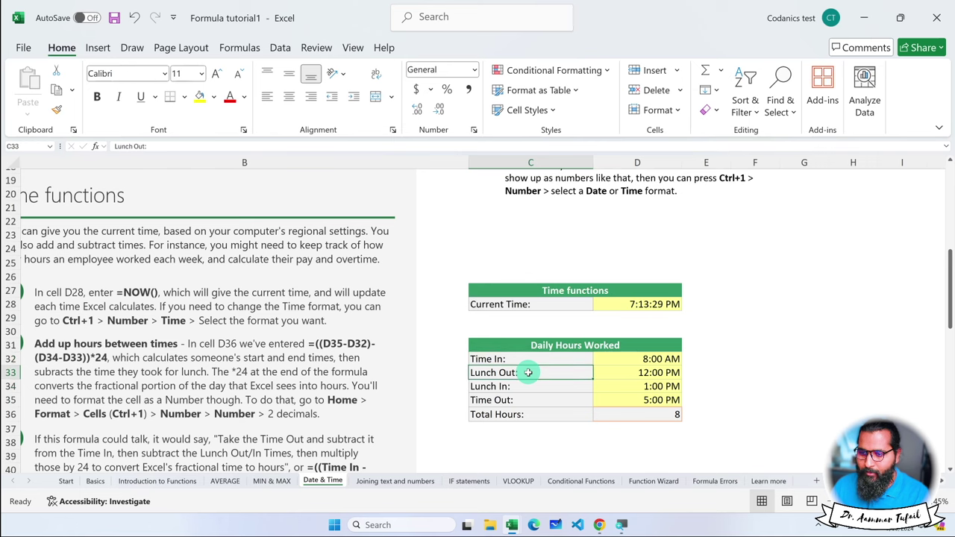
pyautogui.click(532, 415)
pyautogui.moveTo(661, 415); pyautogui.dragTo(517, 361)
# - Examine the hours-worked formula diagram, the Static Date & Time table and the Good to Know note on date and time shortcuts
pyautogui.scroll(-5, 517, 361)
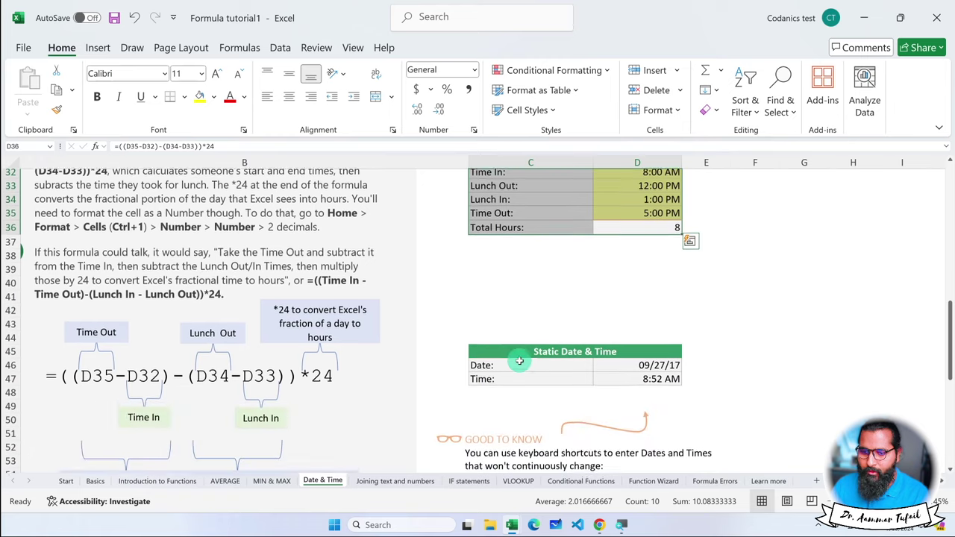
pyautogui.scroll(-2, 519, 361)
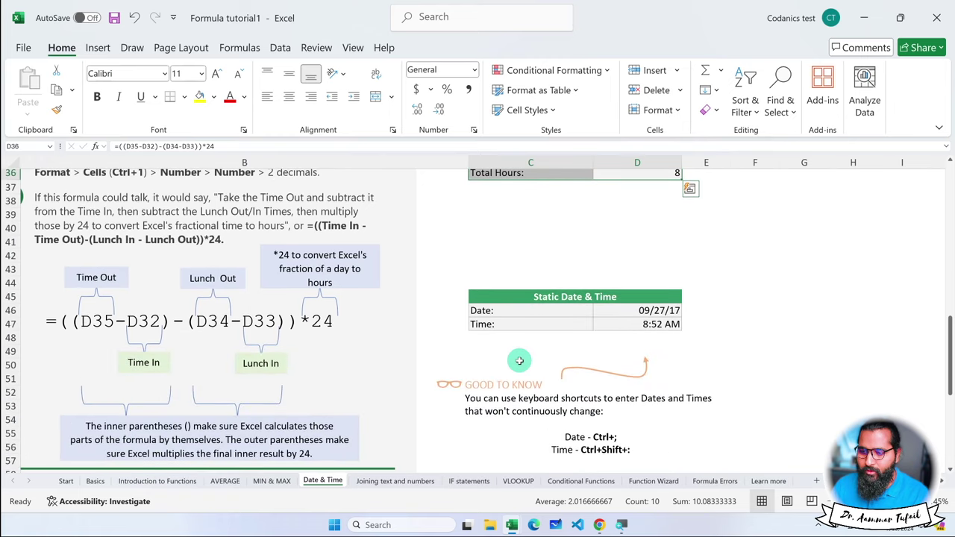
pyautogui.scroll(-1, 520, 361)
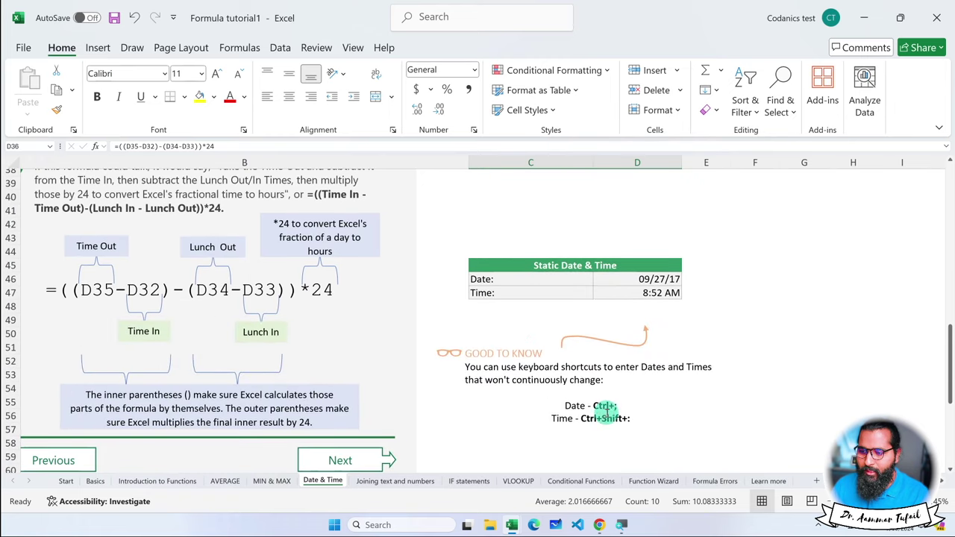
pyautogui.moveTo(619, 407); pyautogui.dragTo(595, 408)
pyautogui.scroll(4, 615, 412)
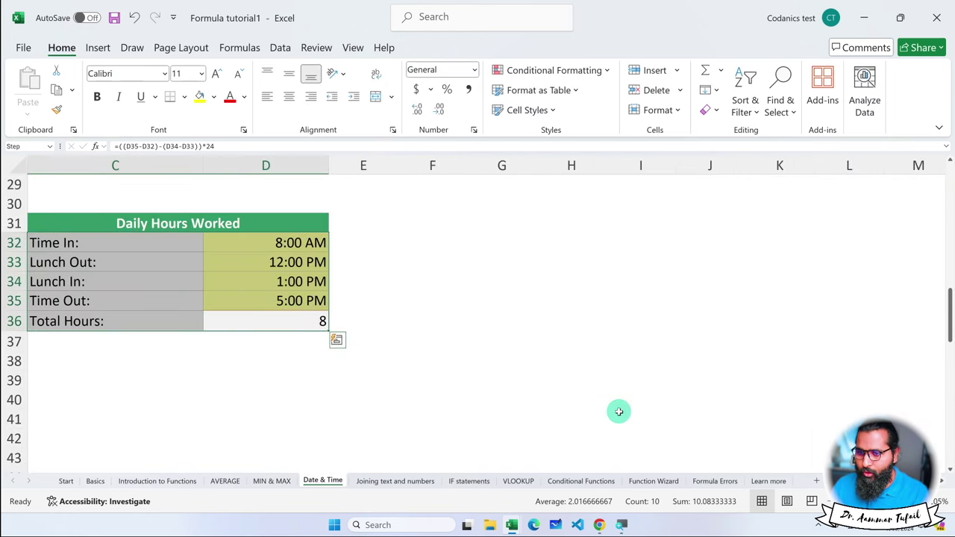
pyautogui.scroll(-6, 619, 411)
pyautogui.click(231, 352)
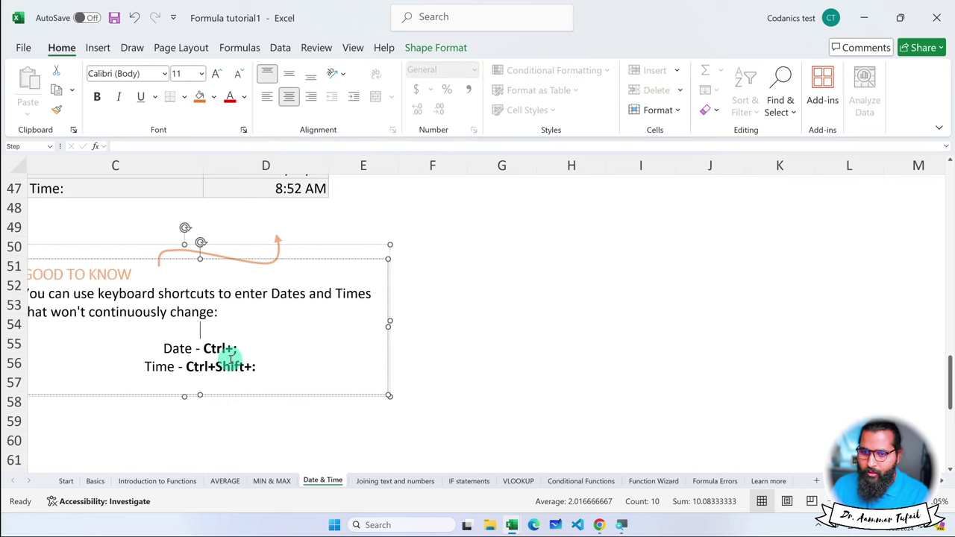
pyautogui.click(235, 350)
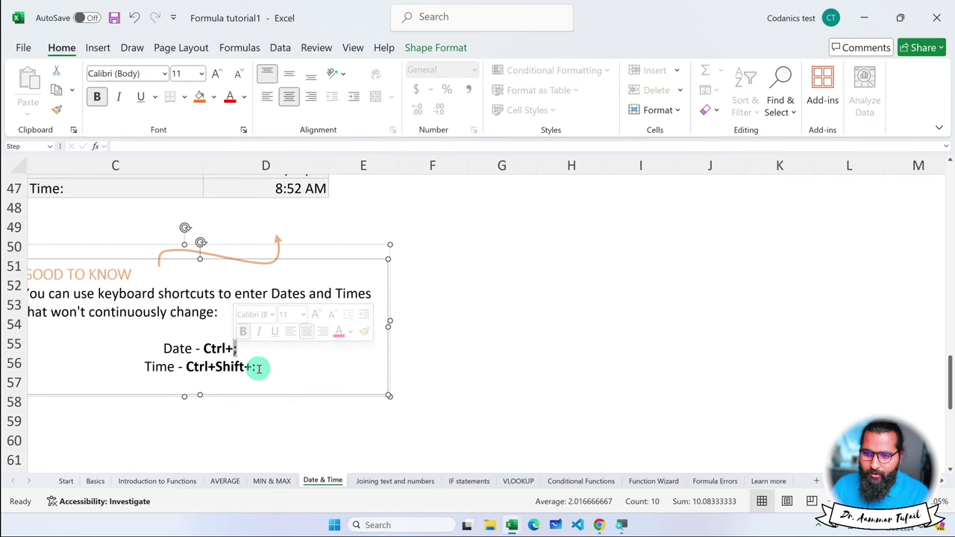
# - Switch to the Book1 workbook and enter the current date 7/19/2024 as a static value in cell A1
pyautogui.click(258, 368)
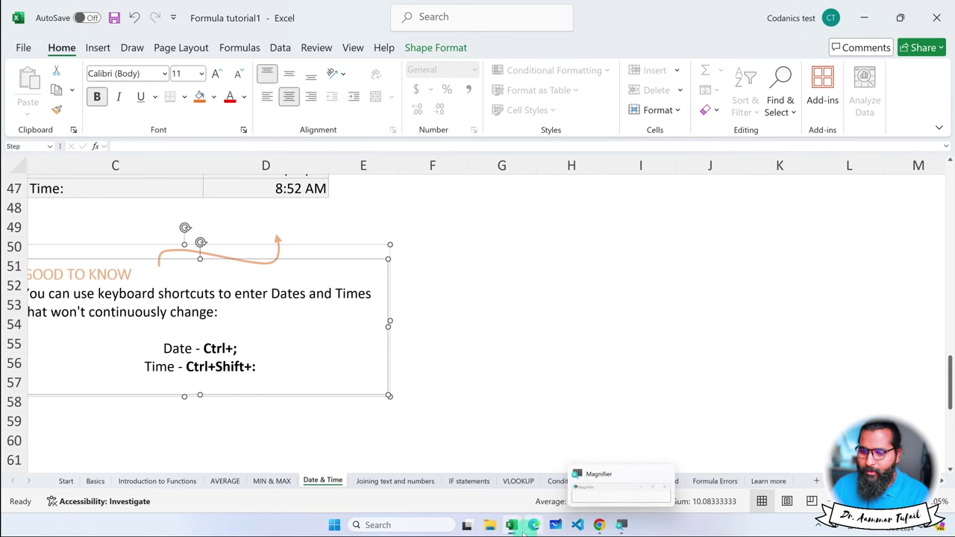
pyautogui.moveTo(514, 527)
pyautogui.click(558, 470)
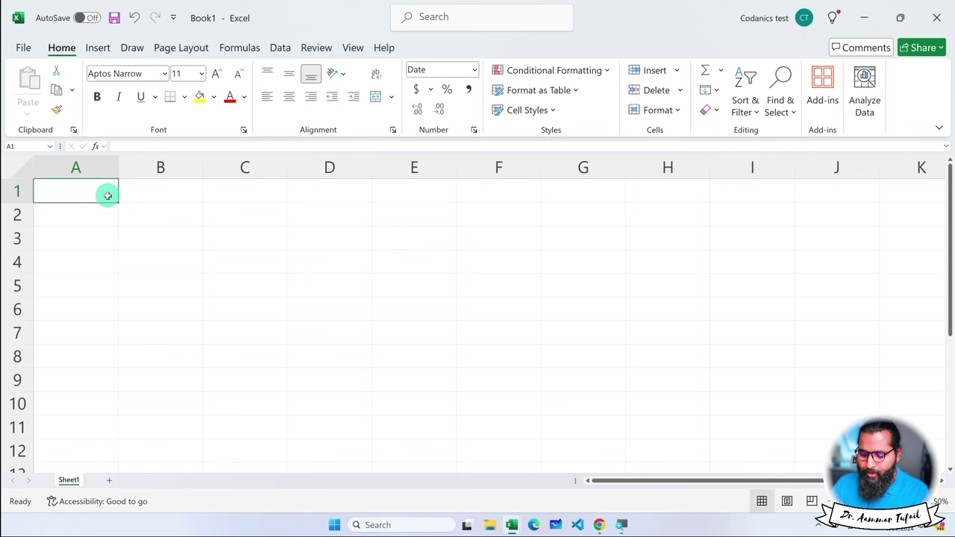
pyautogui.hotkey('ctrl', ';')
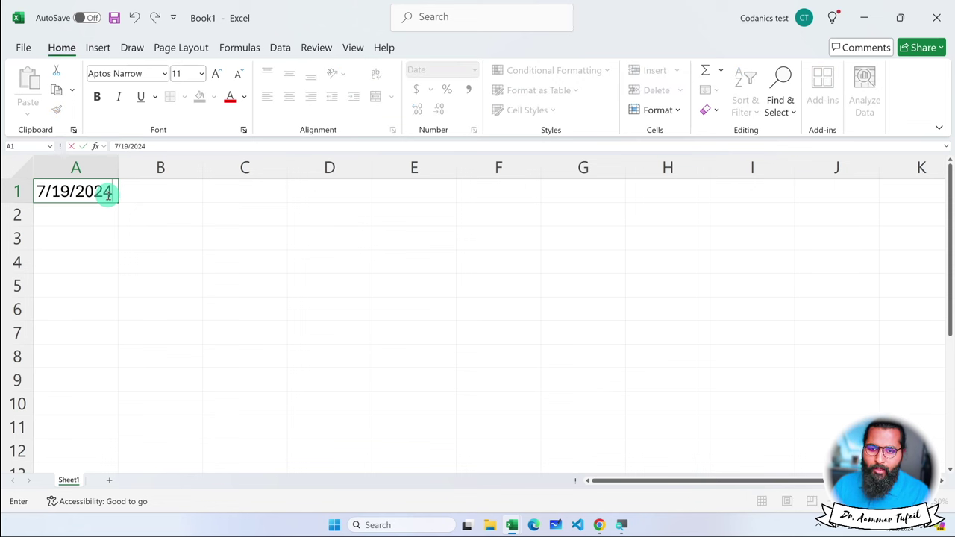
pyautogui.click(102, 231)
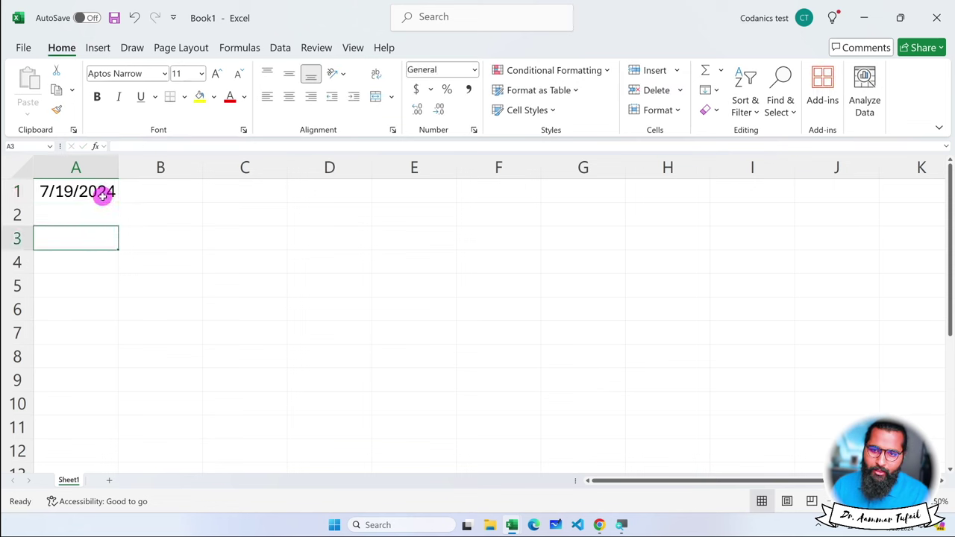
pyautogui.click(102, 193)
pyautogui.doubleClick(103, 196)
pyautogui.press('Escape')
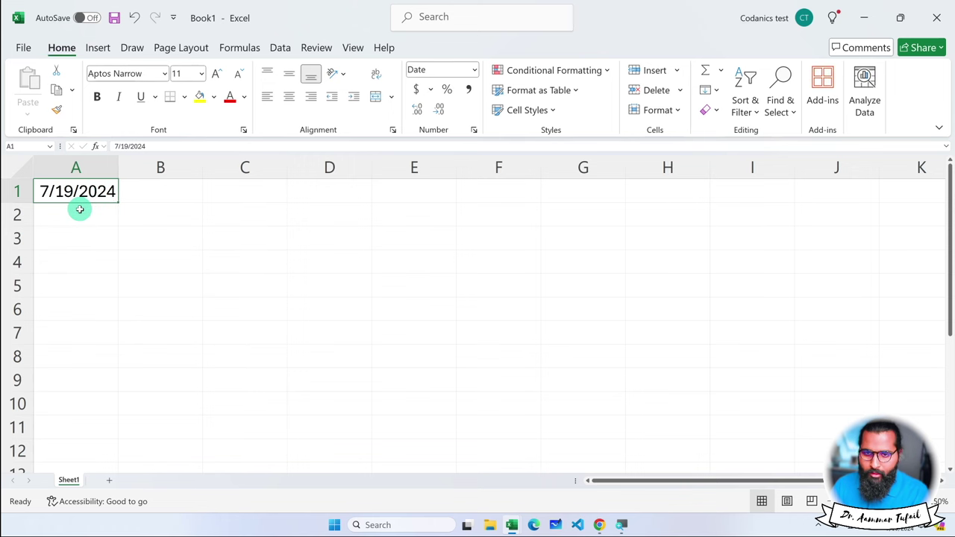
# - Consult the Good to Know note in Formula tutorial1 and enter the static current time 7:15 PM in cell A2 of Book1
pyautogui.moveTo(512, 525)
pyautogui.click(455, 470)
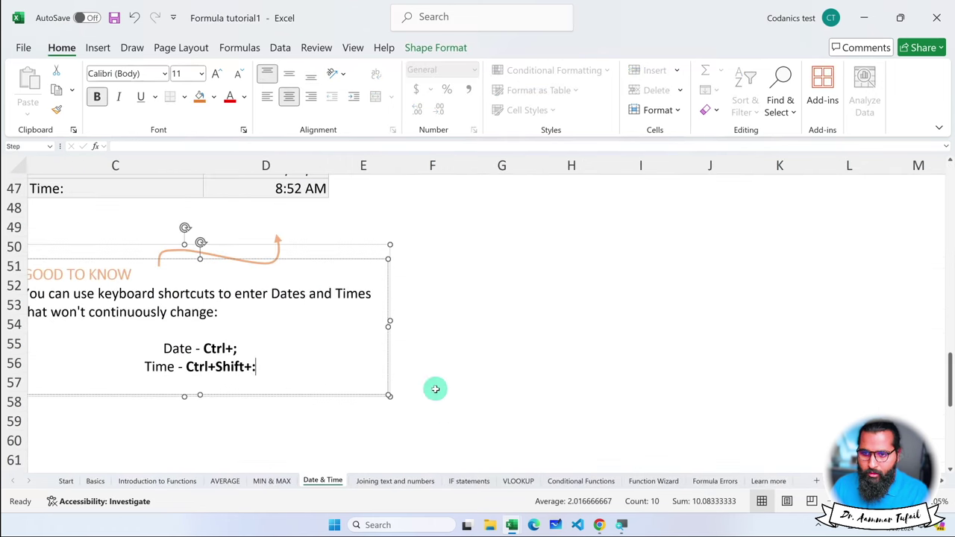
pyautogui.moveTo(233, 349); pyautogui.dragTo(239, 349)
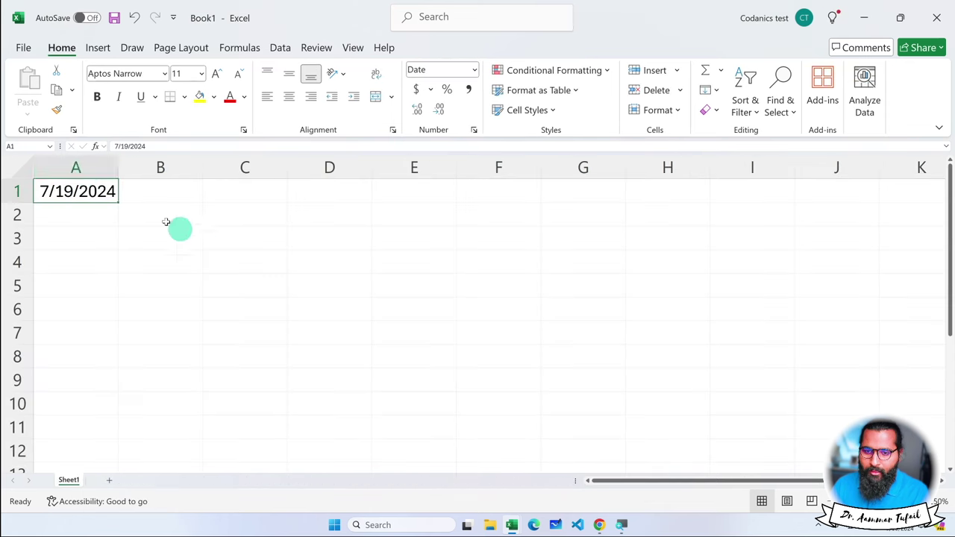
pyautogui.press('Return')
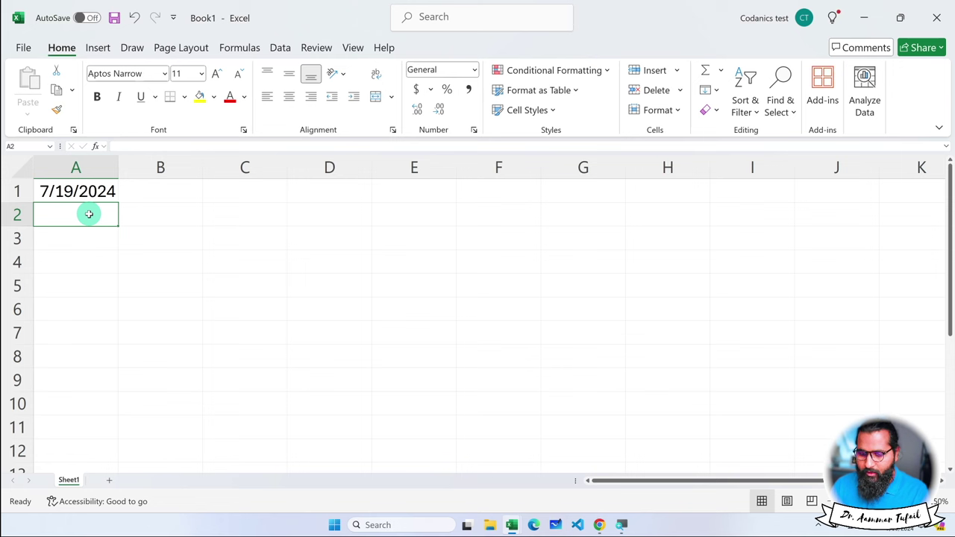
pyautogui.hotkey('ctrl', 'shift', ';')
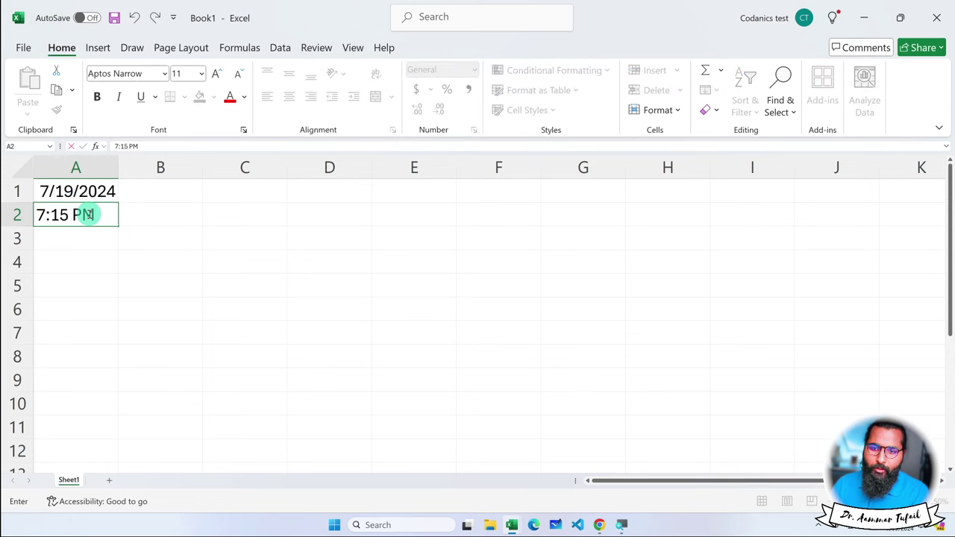
pyautogui.press('Up')
pyautogui.press('Down')
pyautogui.press('Up')
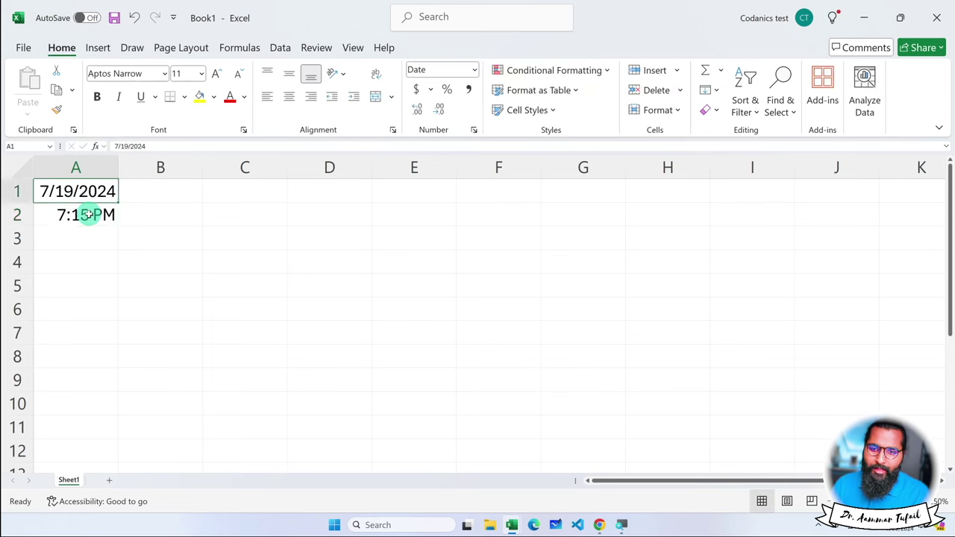
# - Clear the static date and time from cells A1 and A2
pyautogui.press('Delete')
pyautogui.press('Down')
pyautogui.press('Delete')
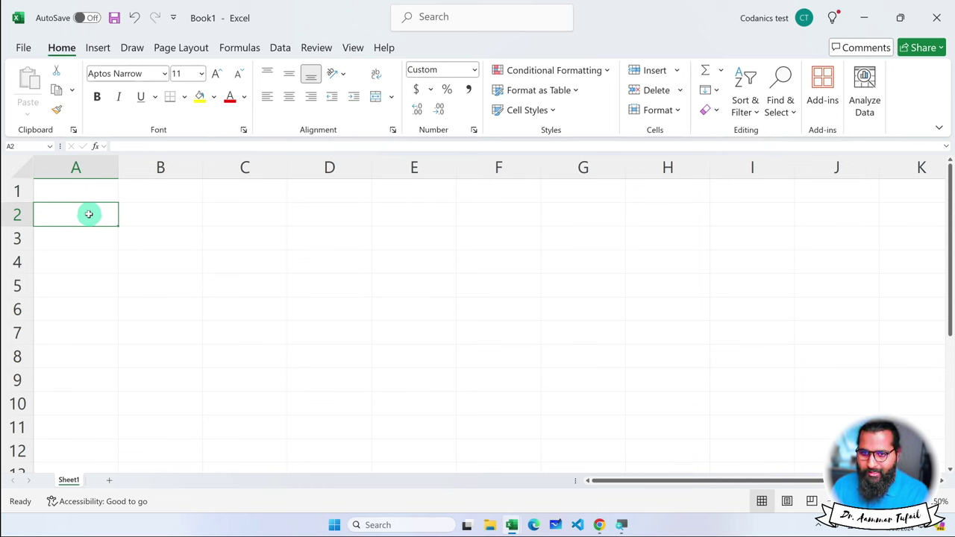
# - Try entering the static current date and time together in cell A1, clearing it before returning to the Formula tutorial1 workbook
pyautogui.click(75, 190)
pyautogui.hotkey('ctrl', ';')
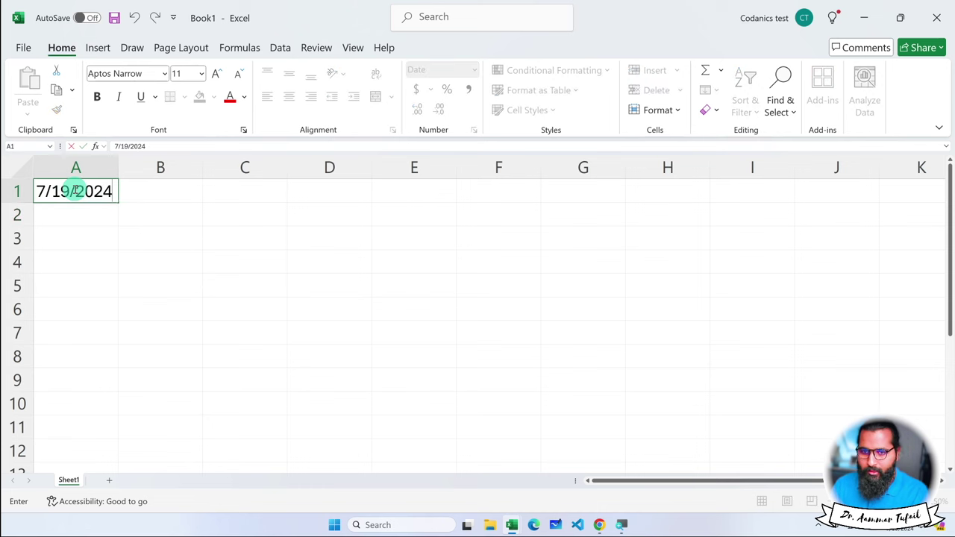
pyautogui.hotkey('ctrl', 'shift', ';')
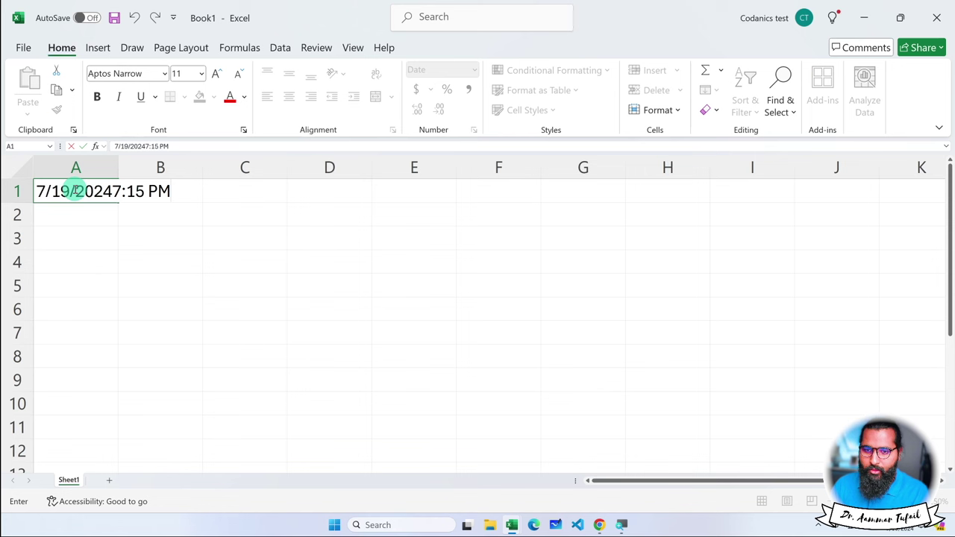
pyautogui.press('Return')
pyautogui.click(76, 191)
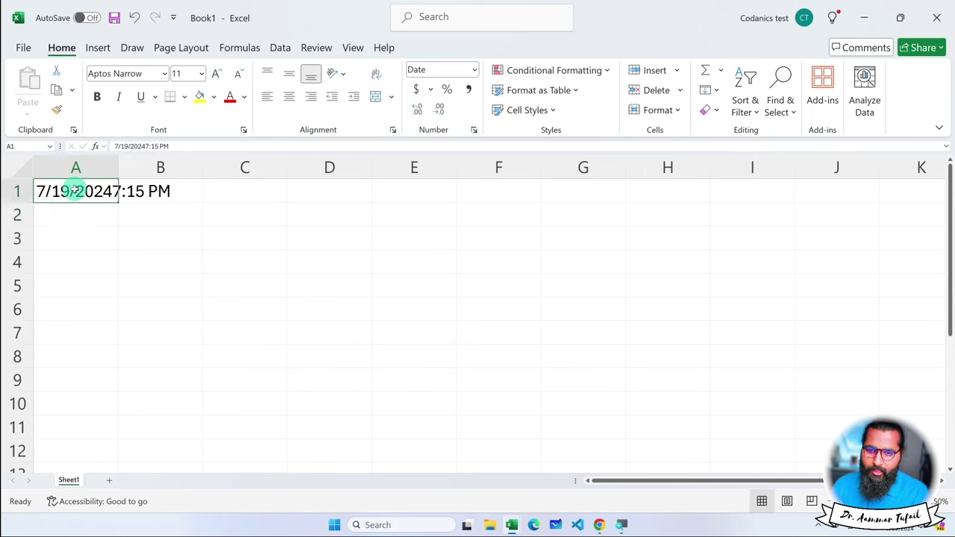
pyautogui.press('Delete')
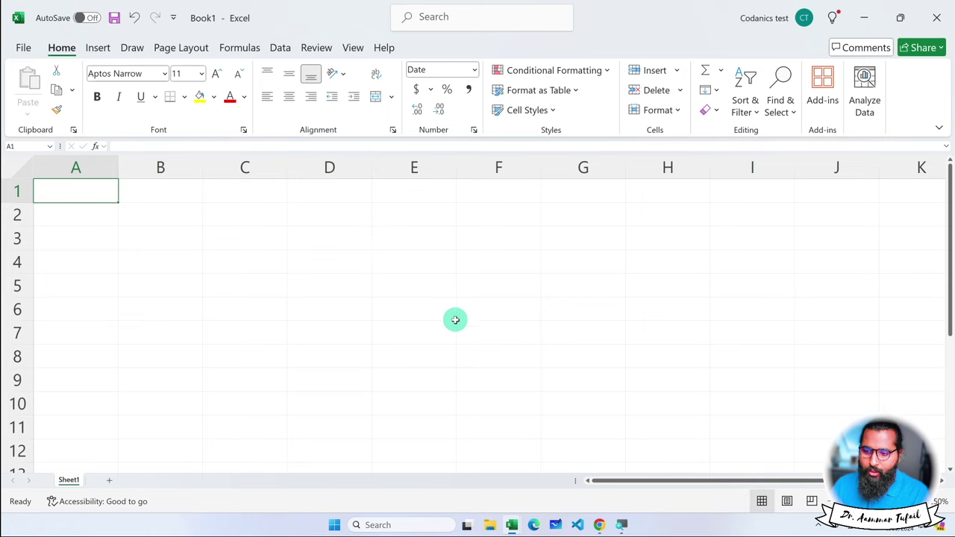
pyautogui.hotkey('alt', 'Tab')
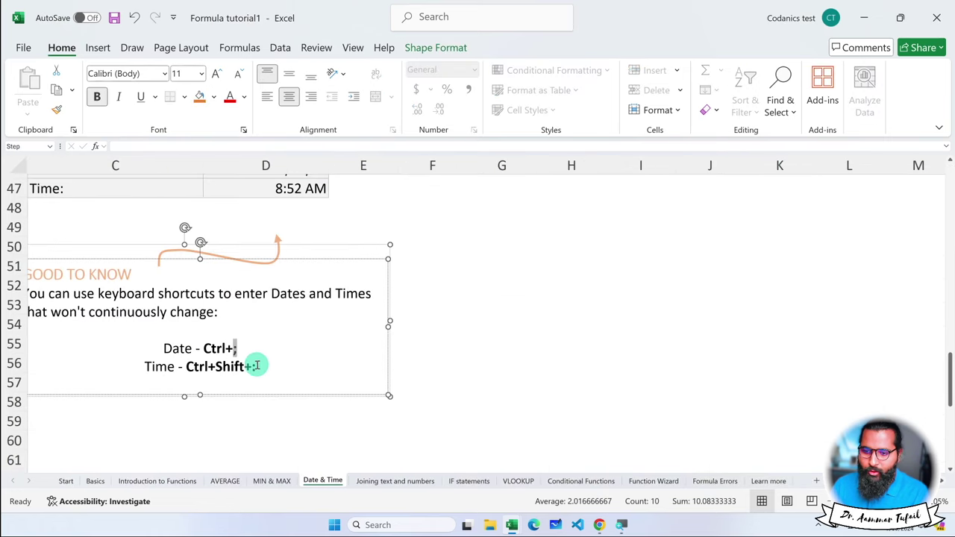